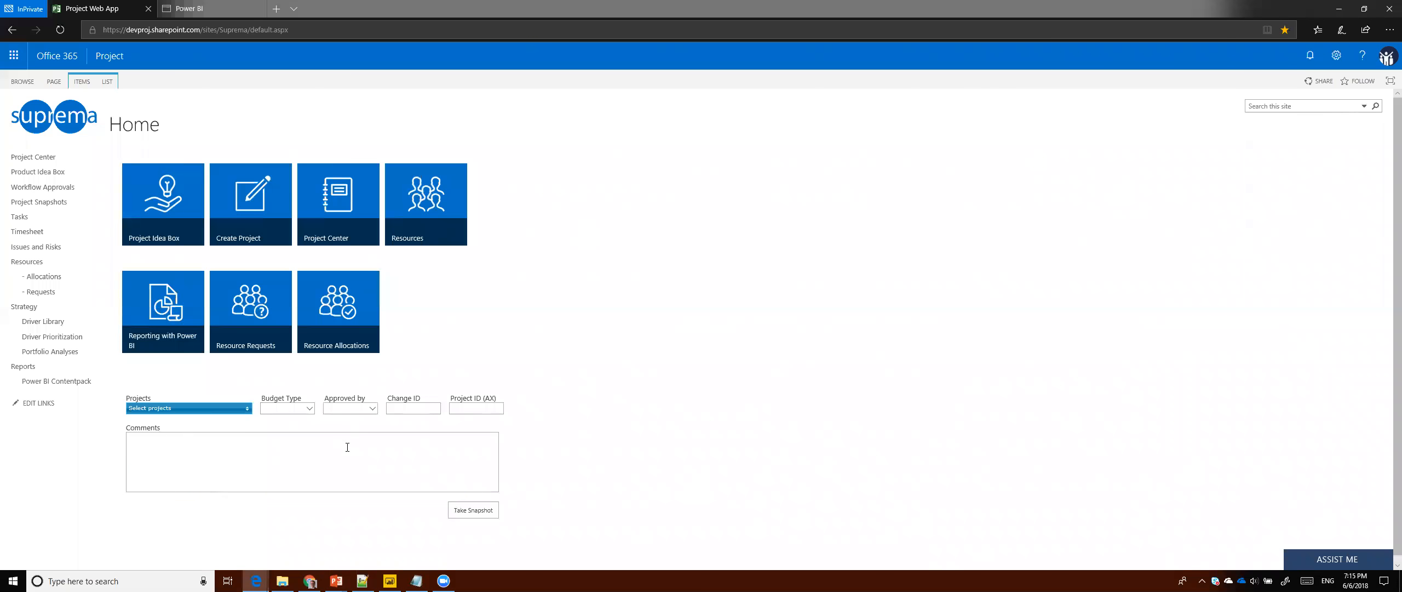
- Ask the Assist Me chatbot for help to list what it can do, and shrink its chat window
left_click(1305, 559)
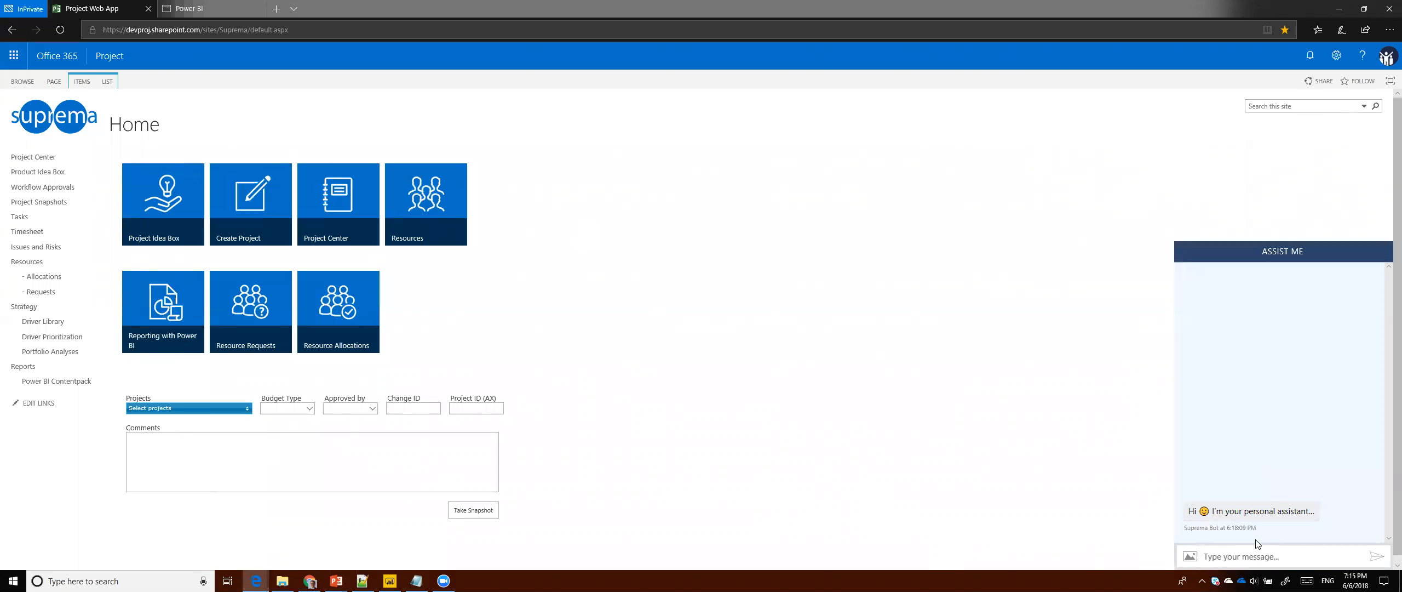
left_click(1215, 554)
type("help")
key("Return")
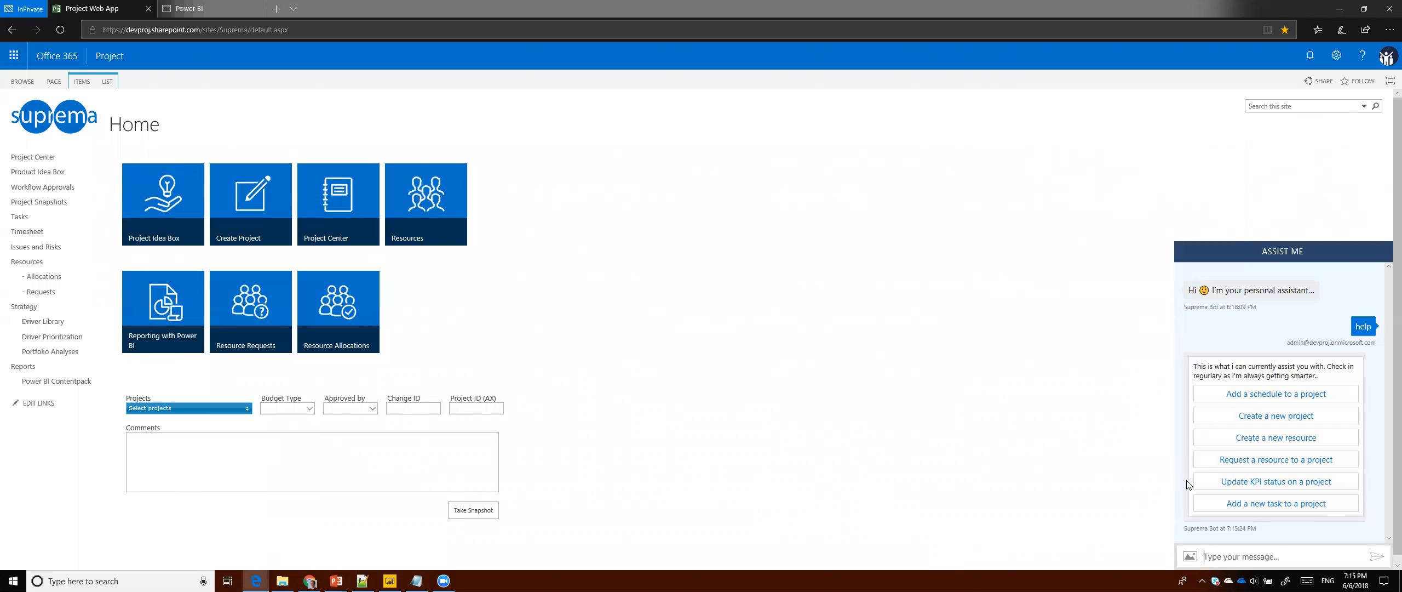
left_click(1188, 250)
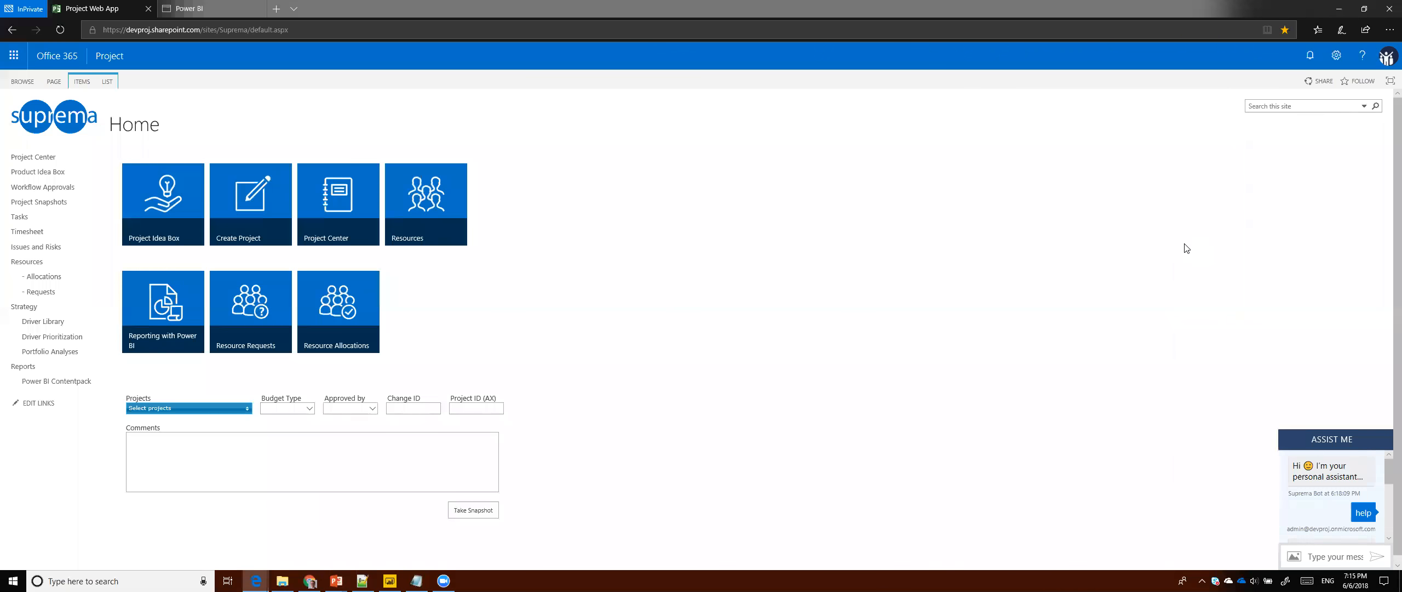
- Open the Project Center and look through its list of projects
left_click(63, 164)
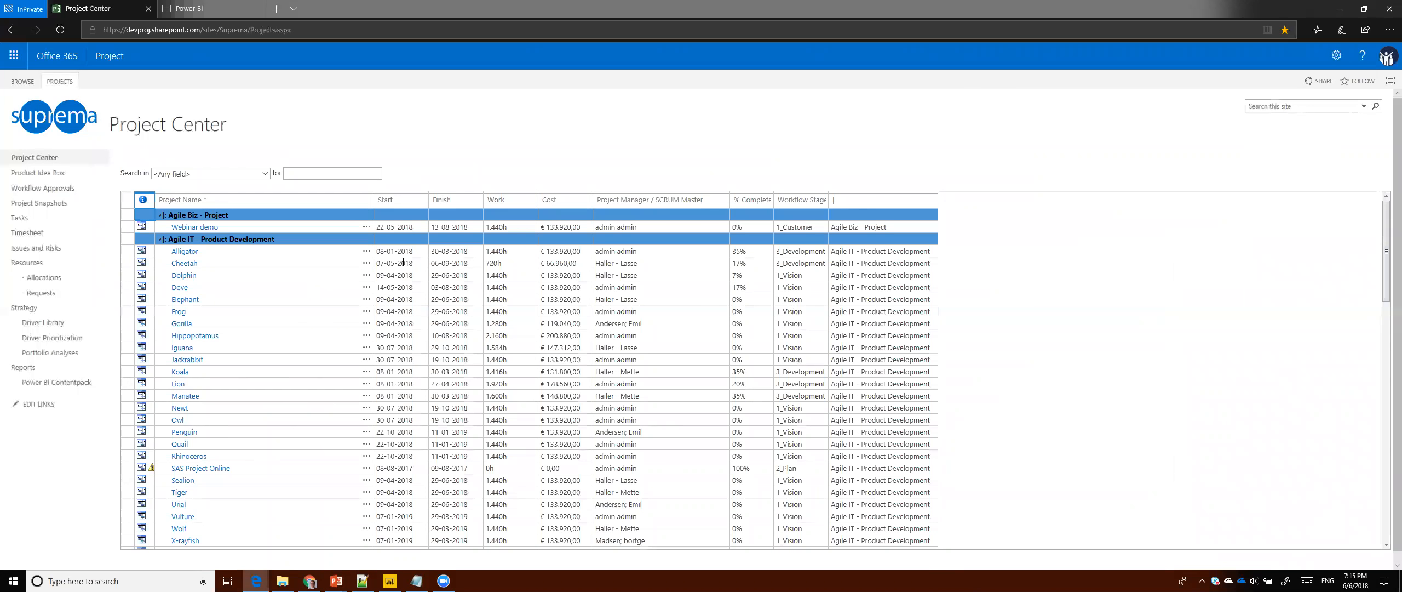
scroll(403, 262, "down", 2)
scroll(391, 372, "down", 8)
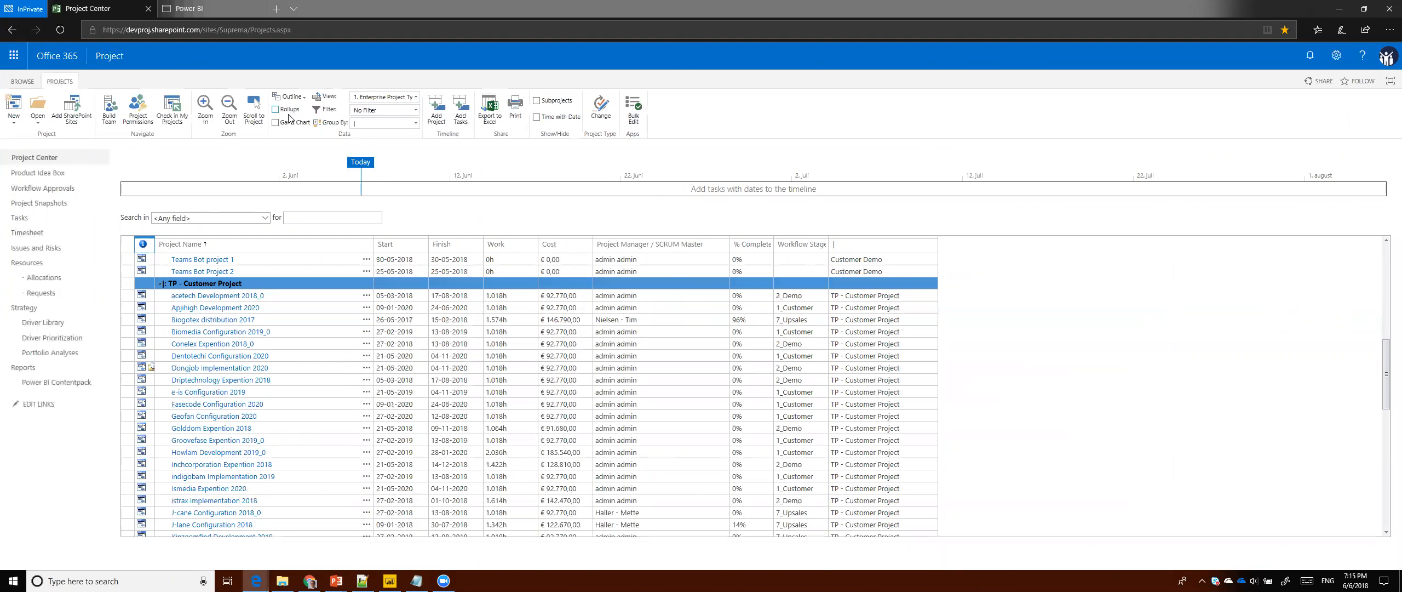
- Show the Project Center as a Gantt chart, scroll its timeline to the Cheetah project and zoom out to quarters
left_click(284, 124)
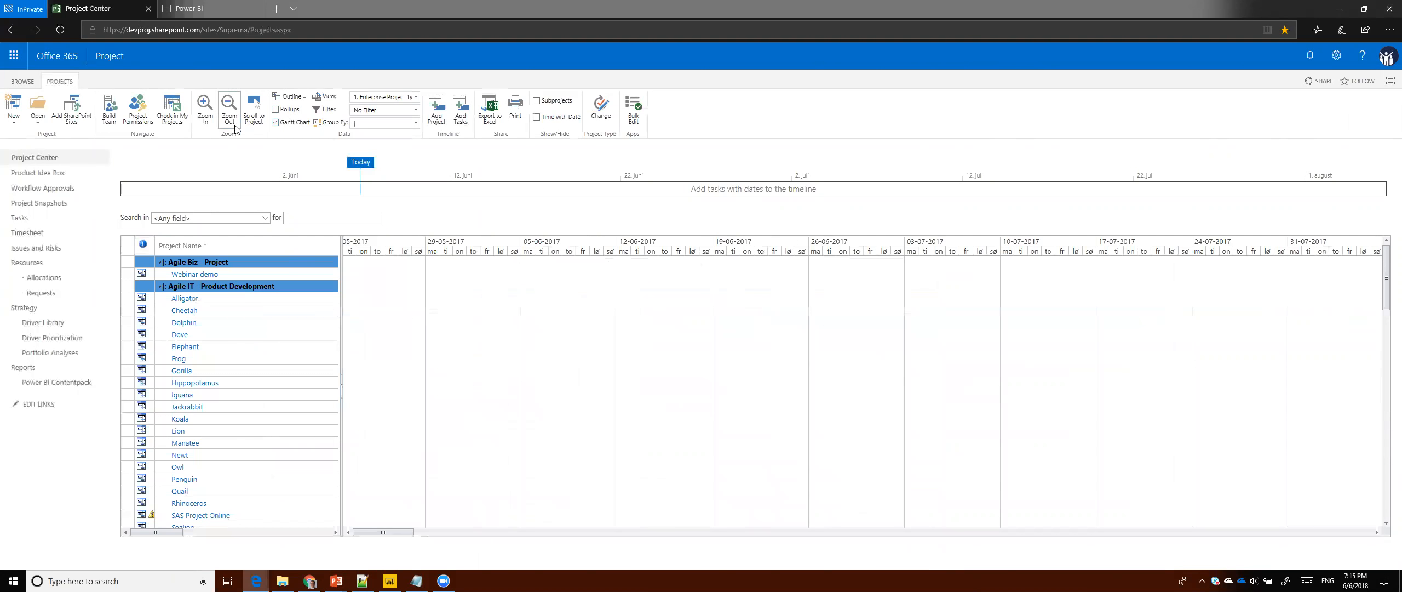
left_click(143, 311)
left_click(250, 112)
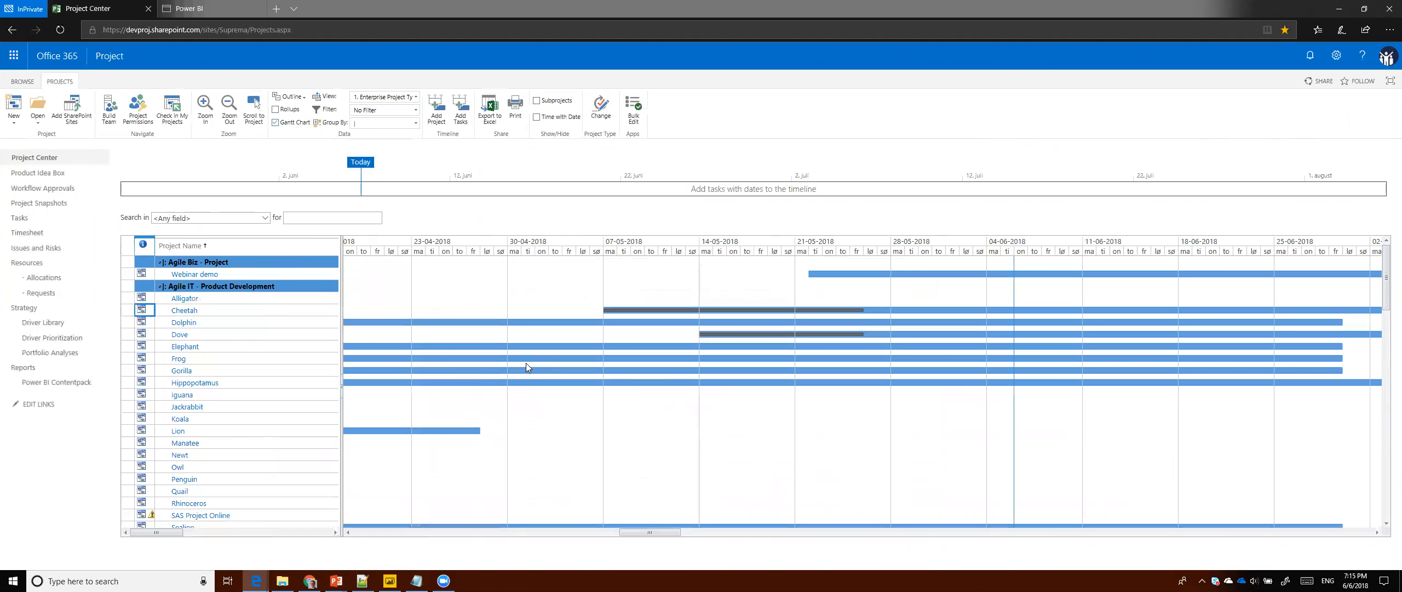
left_click(229, 109)
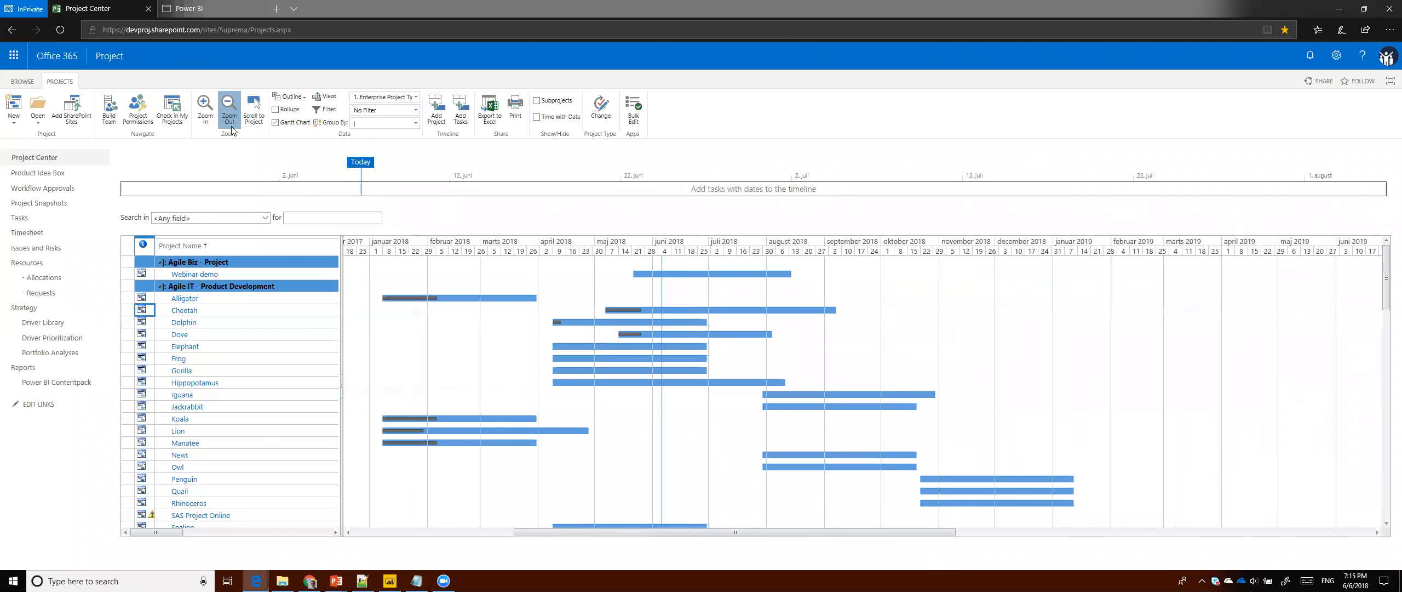
left_click(228, 110)
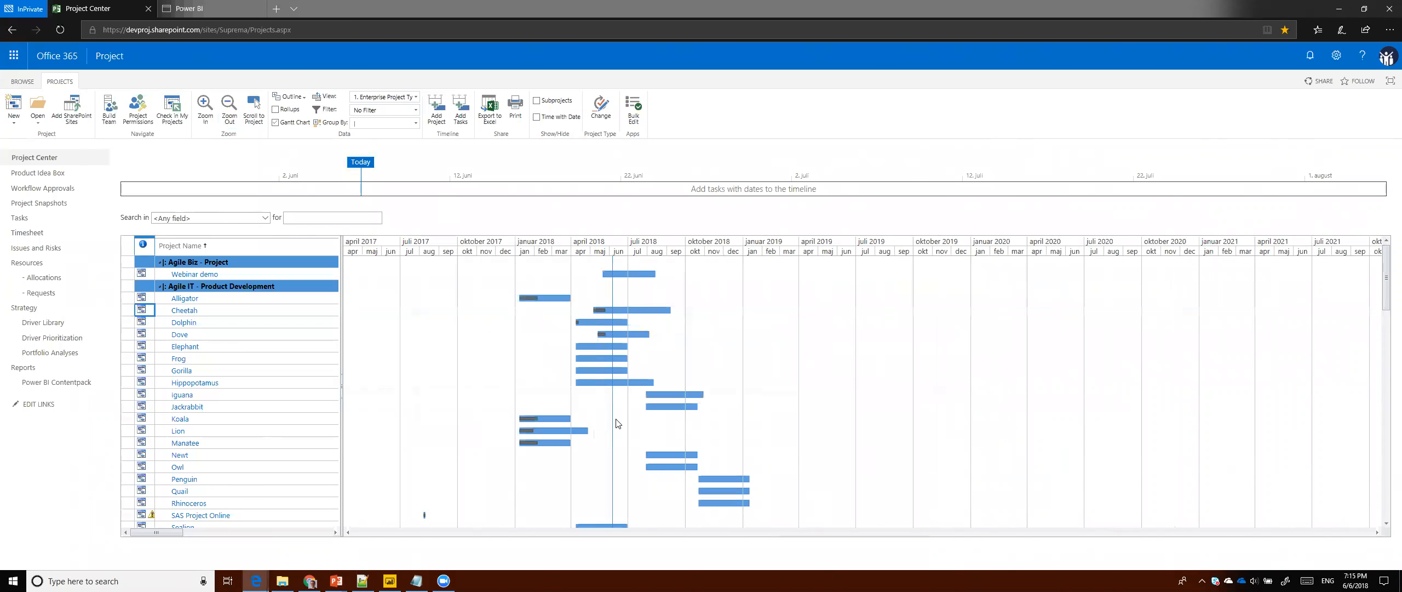
- Copy the base URL of the Suprema site and open Microsoft Project Online Power BI Content Pack.pbit from File Explorer
left_click(262, 31)
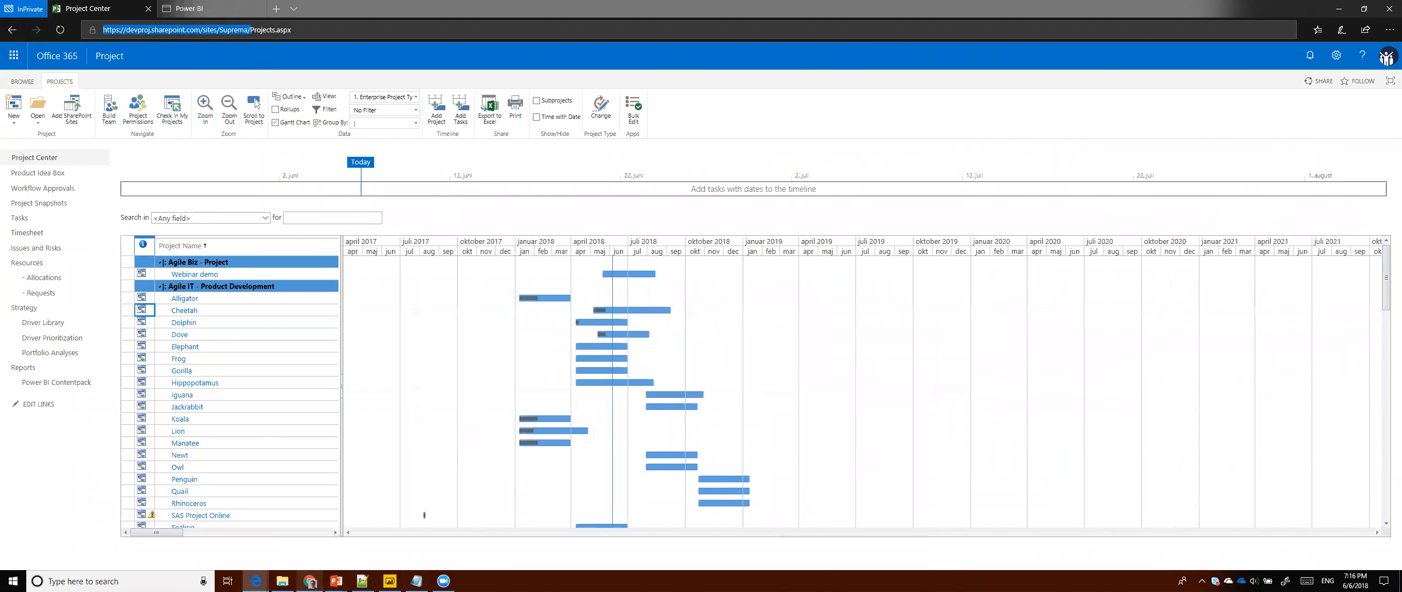
left_click(284, 581)
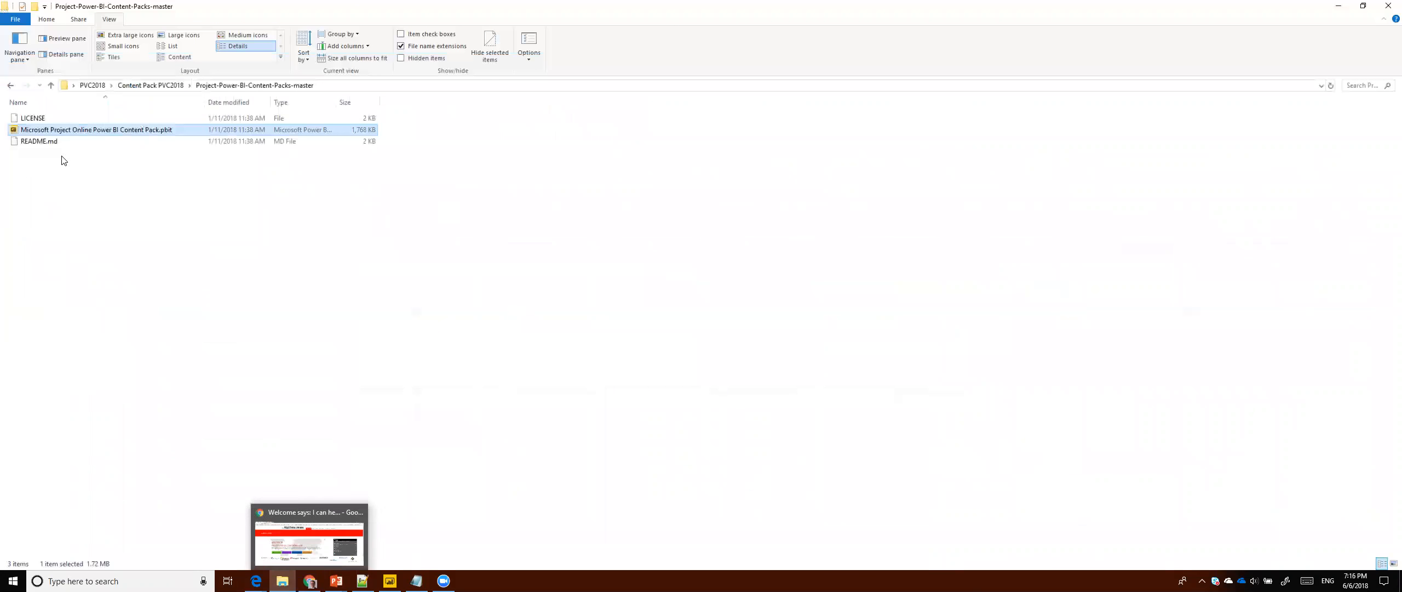
double_click(55, 128)
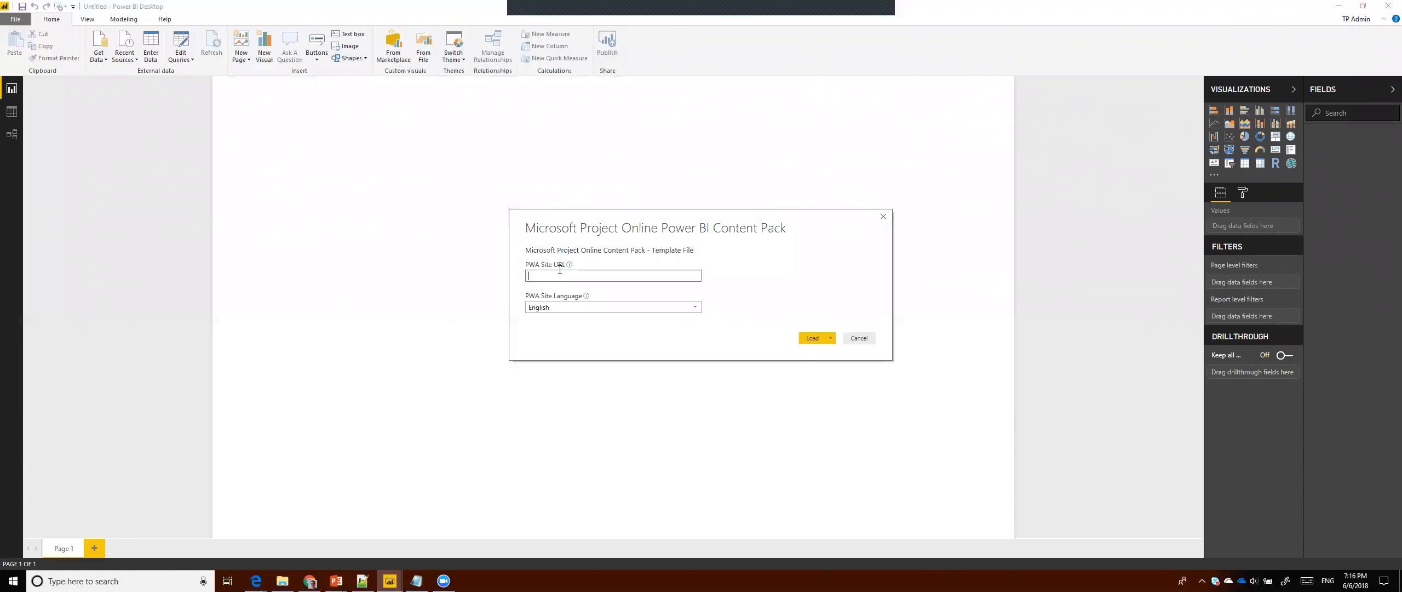
type("https://devproj.sharepoint.com/sites/Suprema/")
left_click(653, 303)
left_click(689, 308)
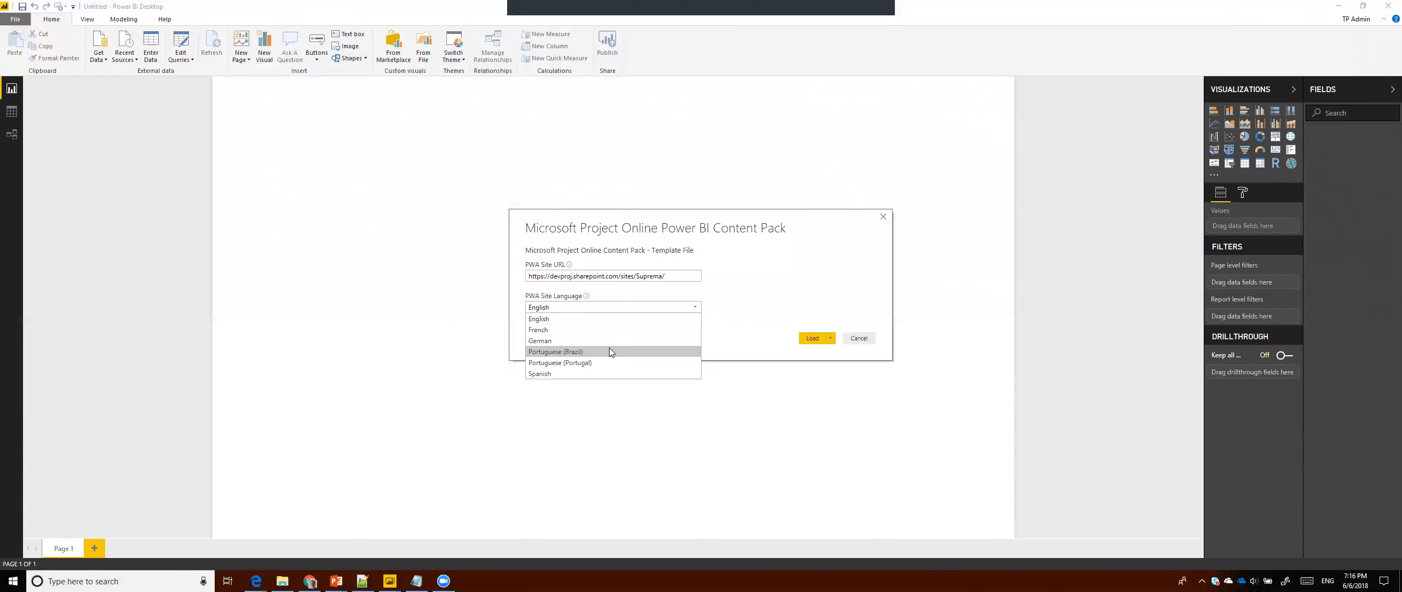
left_click(666, 318)
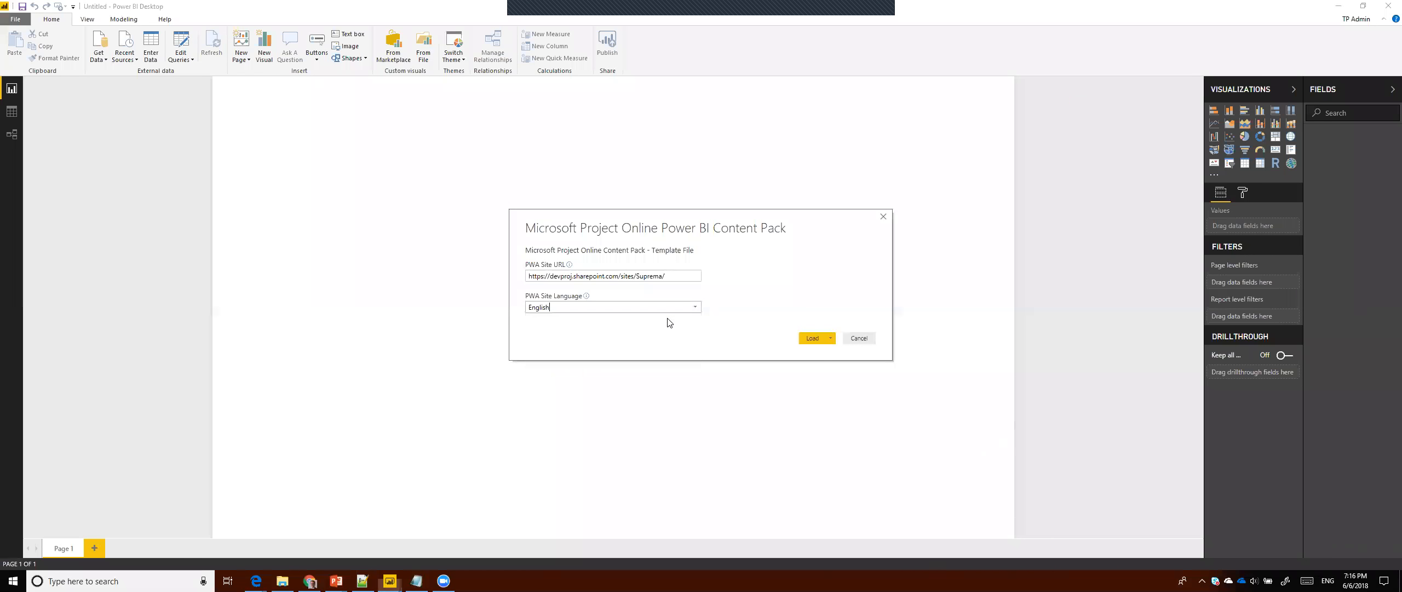
left_click(815, 339)
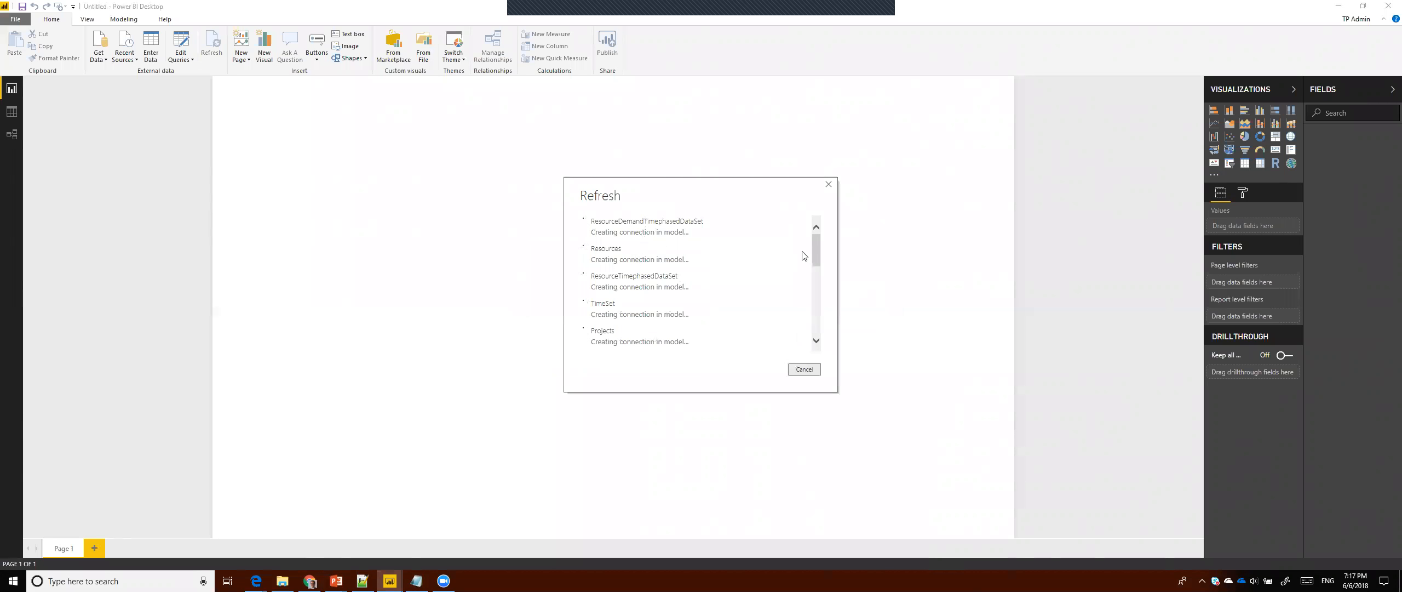
left_click_drag(815, 251, 820, 322)
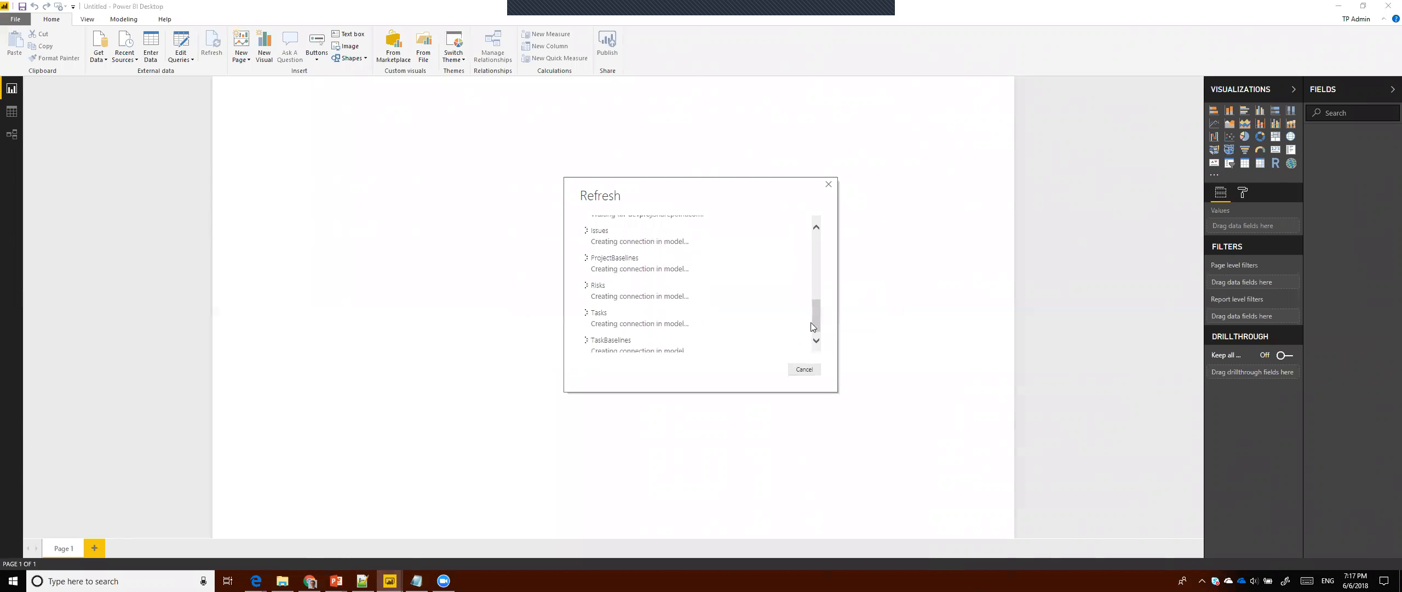
left_click_drag(817, 332, 816, 256)
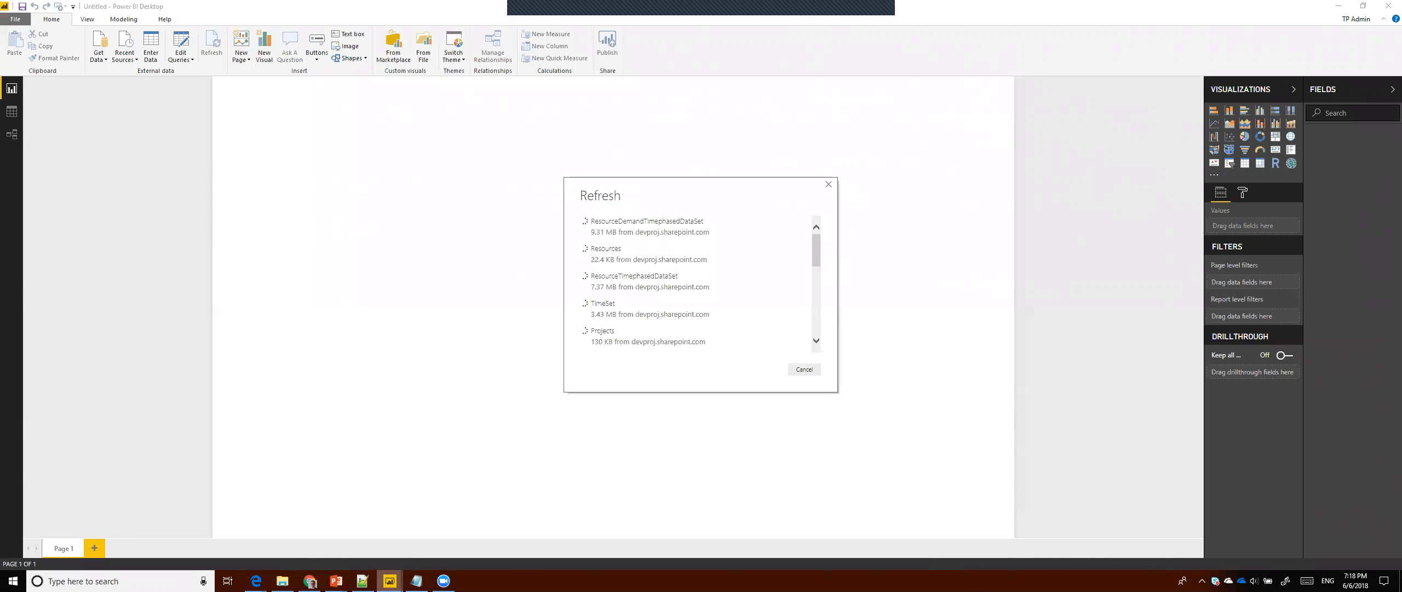
mouse_move(337, 581)
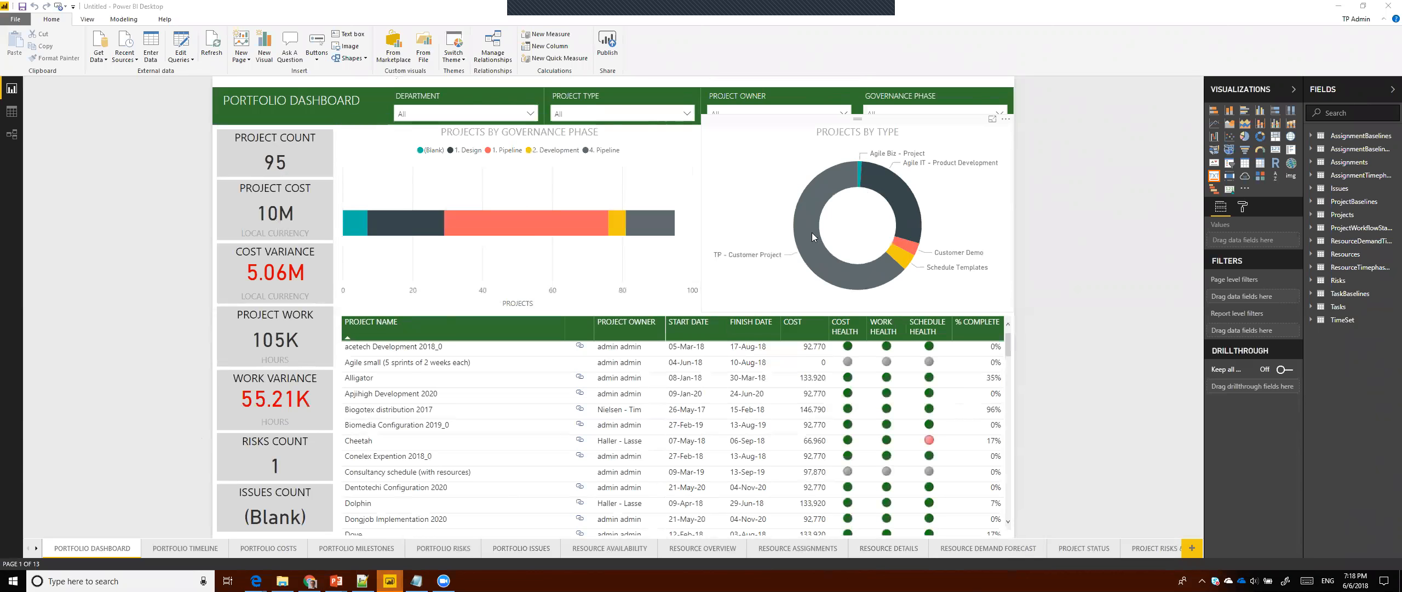
- Cross-filter the Portfolio Dashboard by the TP - Customer Project type in the Projects by Type chart, and clear the filter
left_click(813, 261)
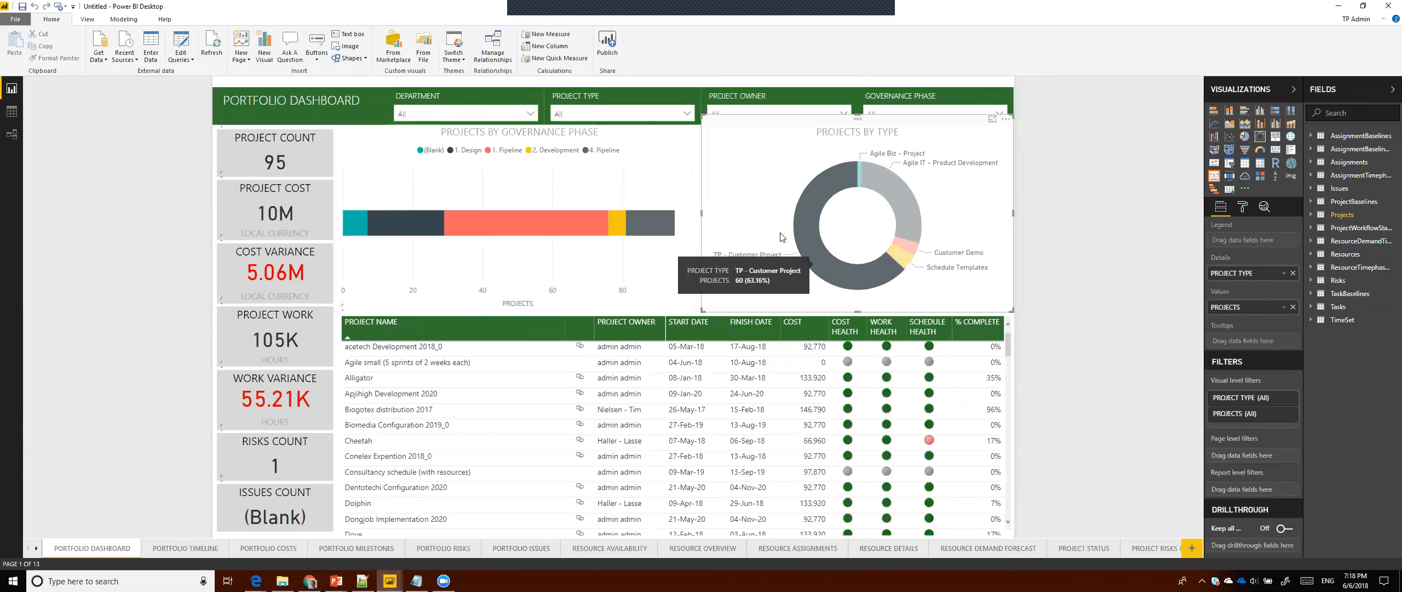
left_click(801, 217)
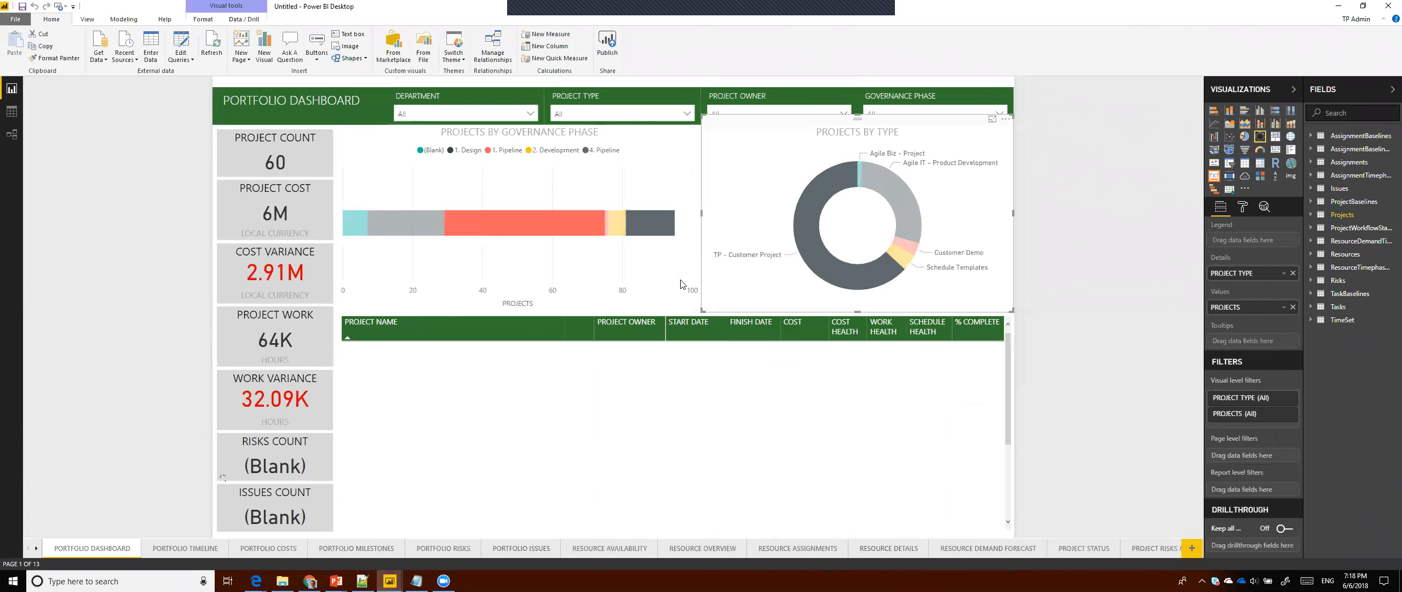
left_click(803, 235)
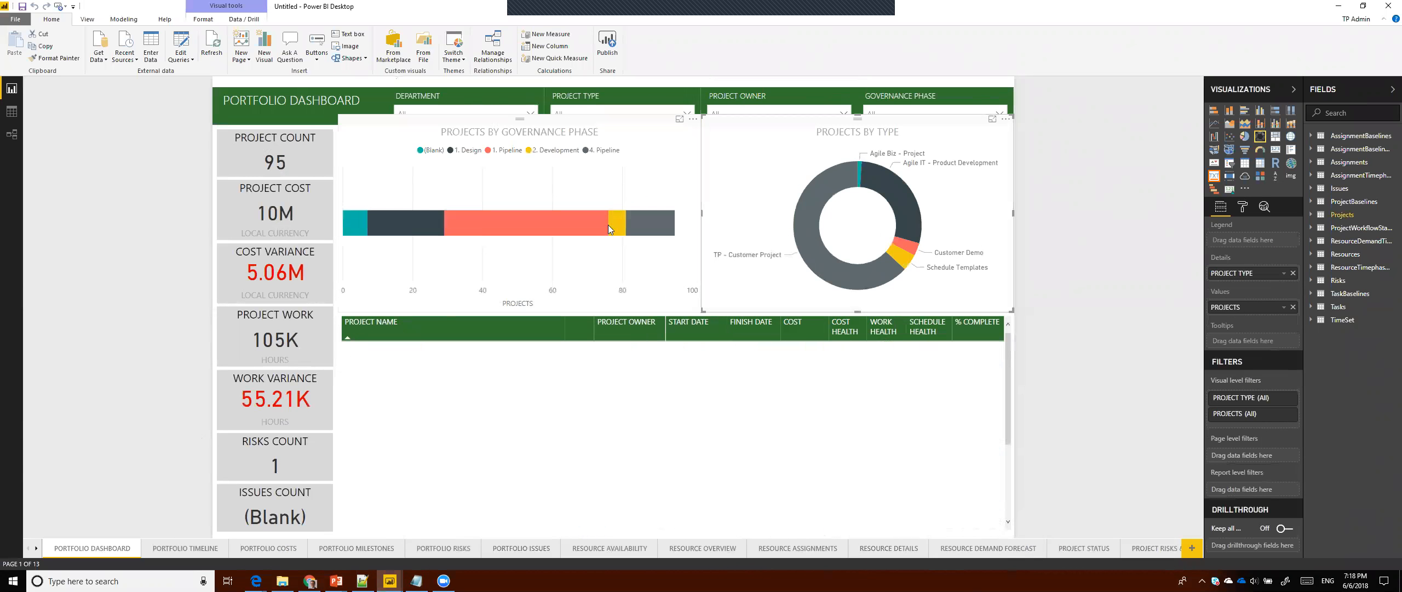
- Cross-filter the dashboard by the 1. Pipeline and 1. Design phases in the Projects by Governance Phase chart, and clear the filter
left_click(479, 212)
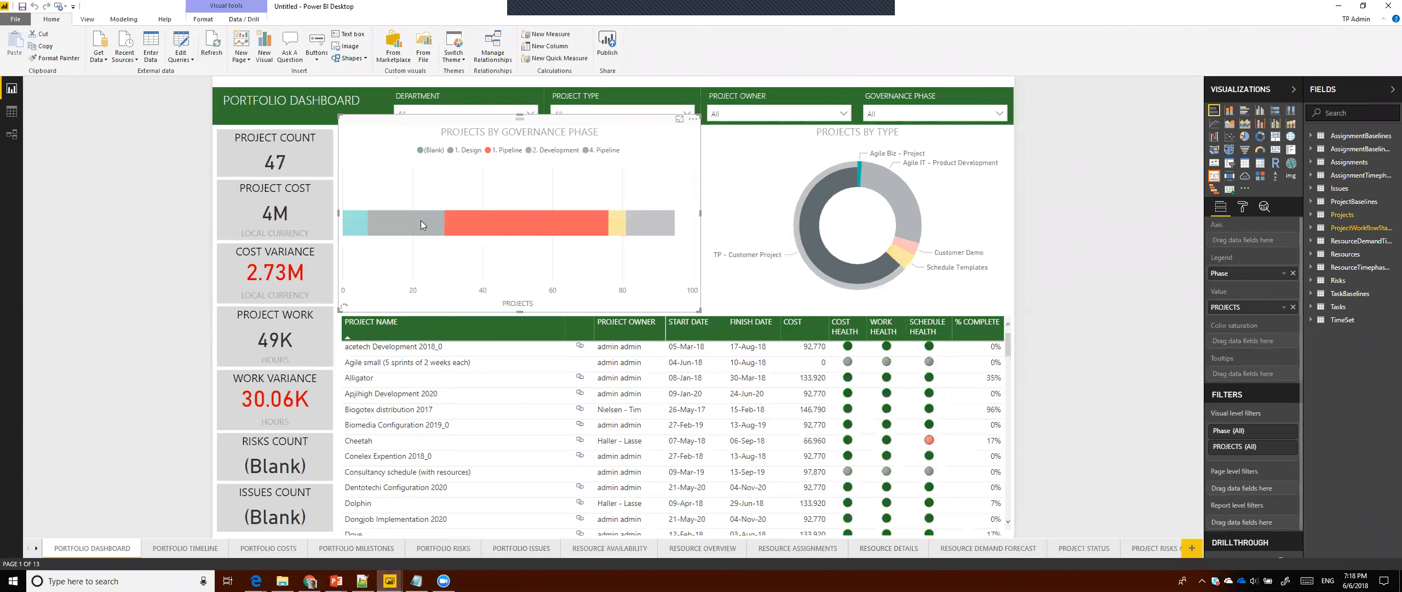
left_click(389, 221)
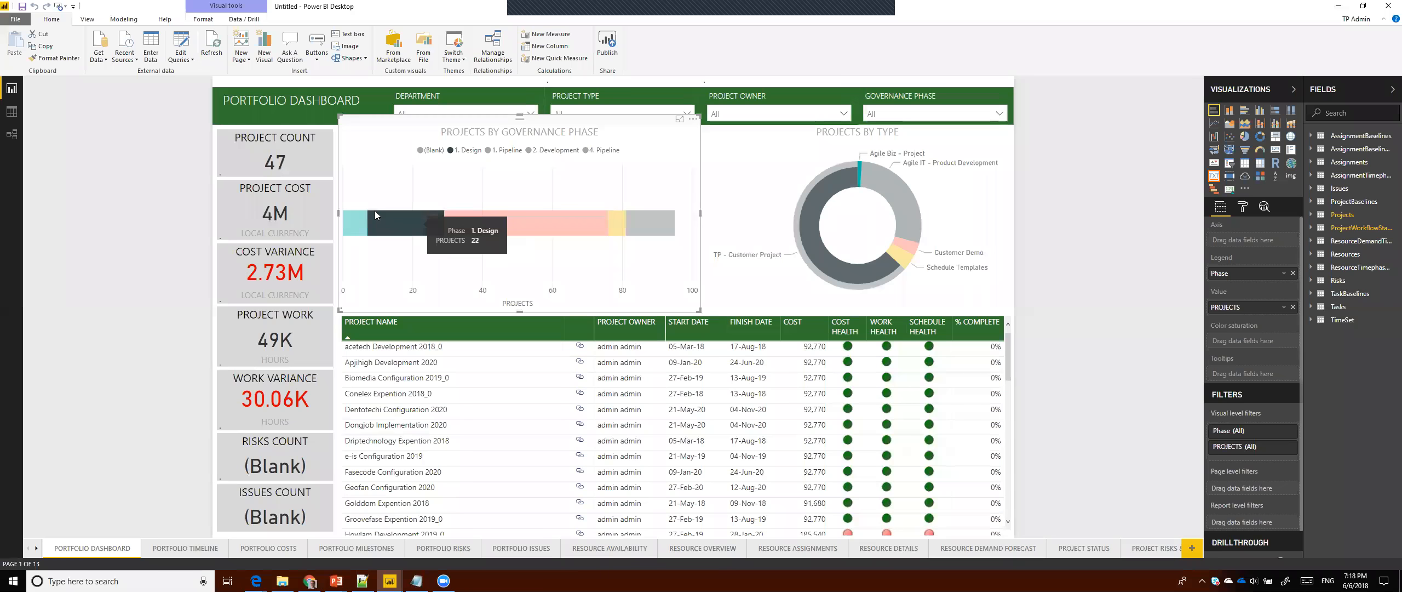
left_click(408, 221)
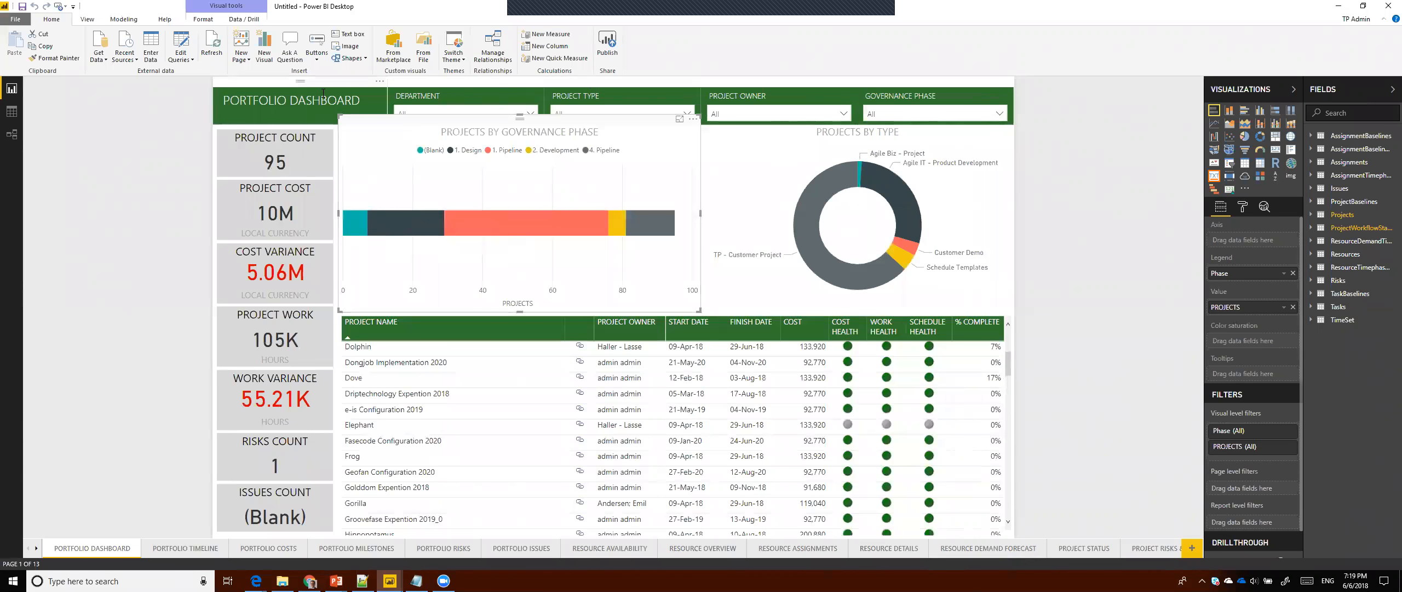
left_click(235, 113)
left_click(192, 141)
- Review the Portfolio Timeline, Resource Assignments and Resource Overview report pages, and return to the Portfolio Dashboard
left_click(193, 547)
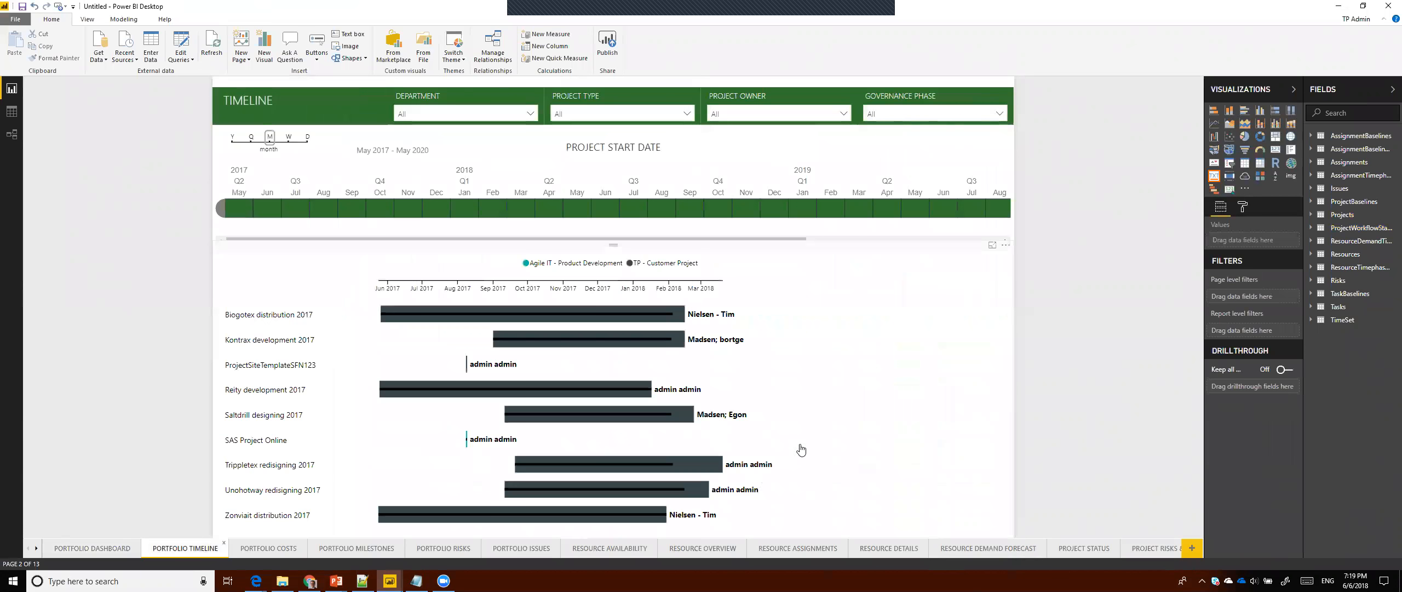
left_click(766, 549)
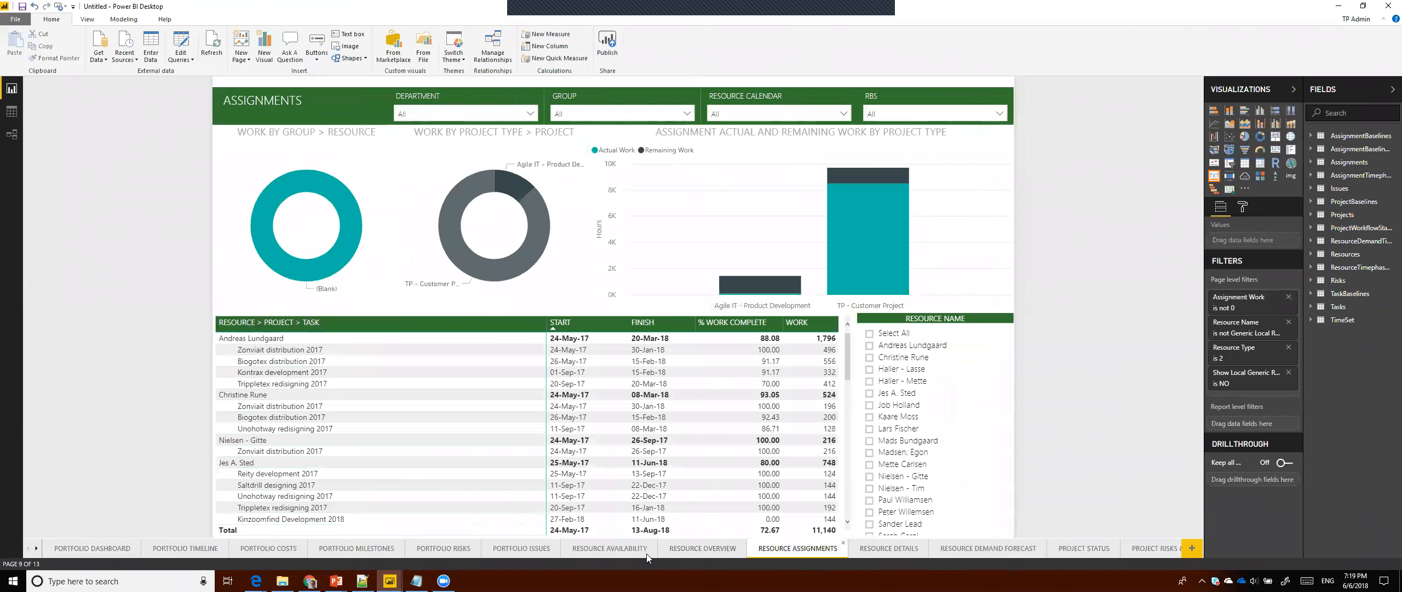
left_click(703, 548)
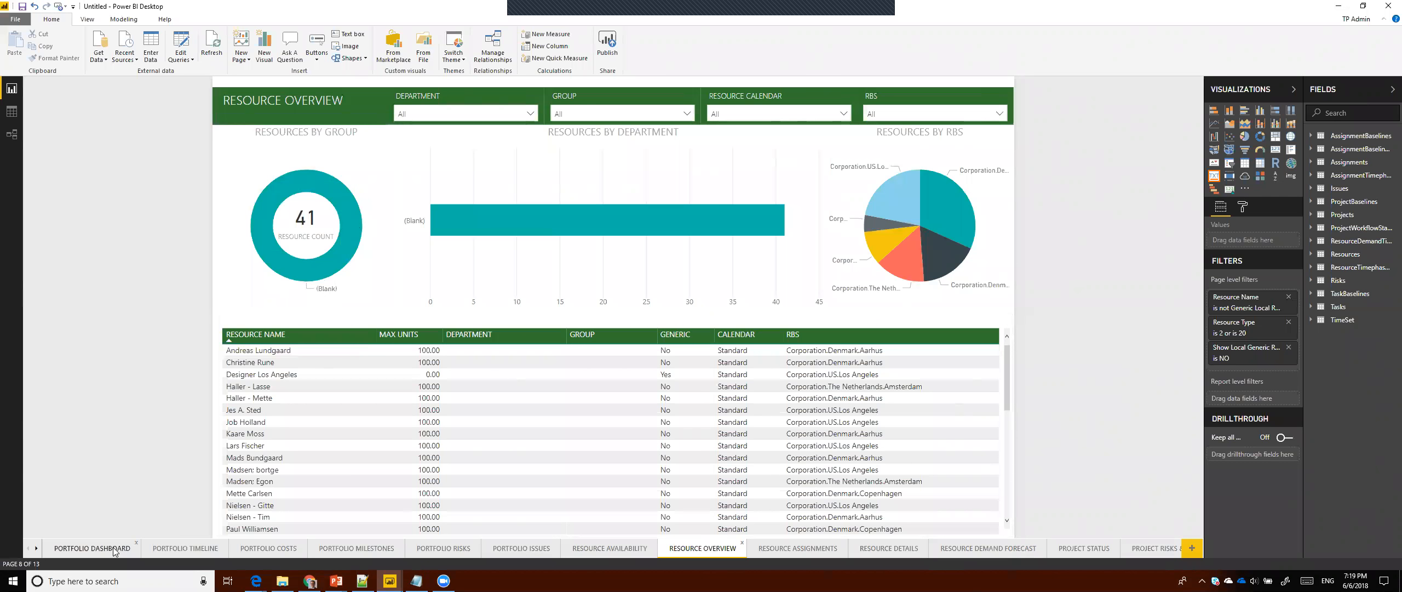
left_click(67, 550)
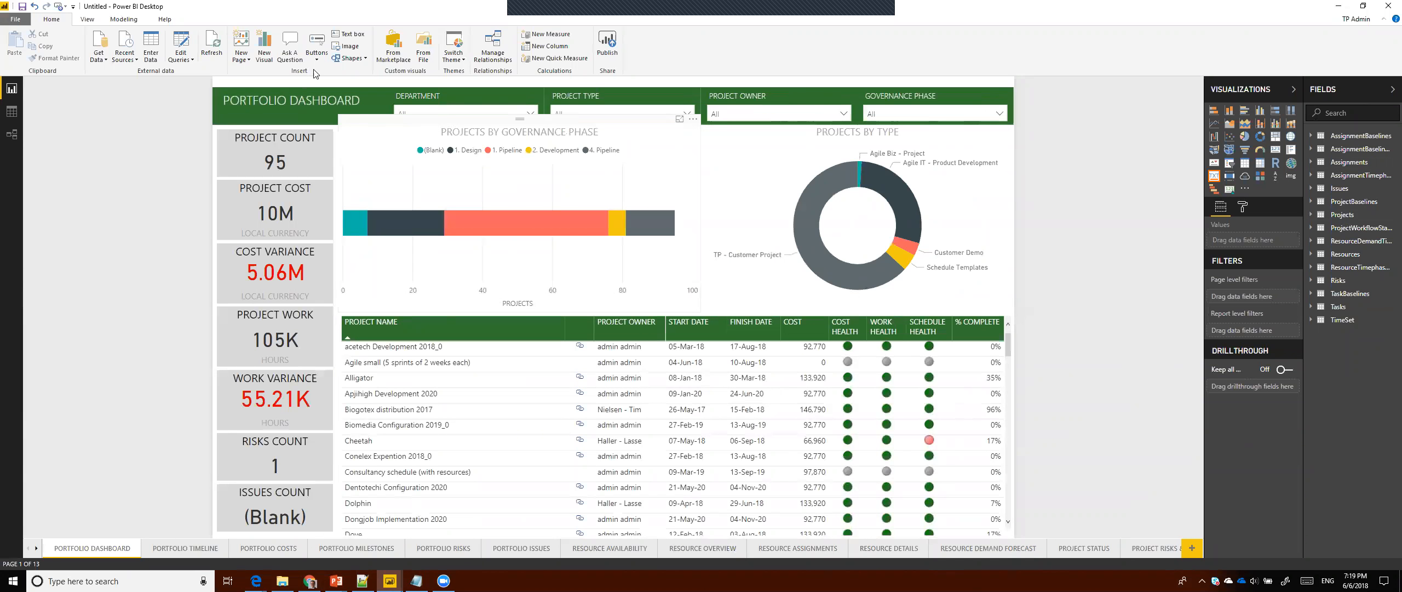
- Open the Projects query in the Power Query Editor and open the settings of its Removed Other Columns step
left_click(179, 44)
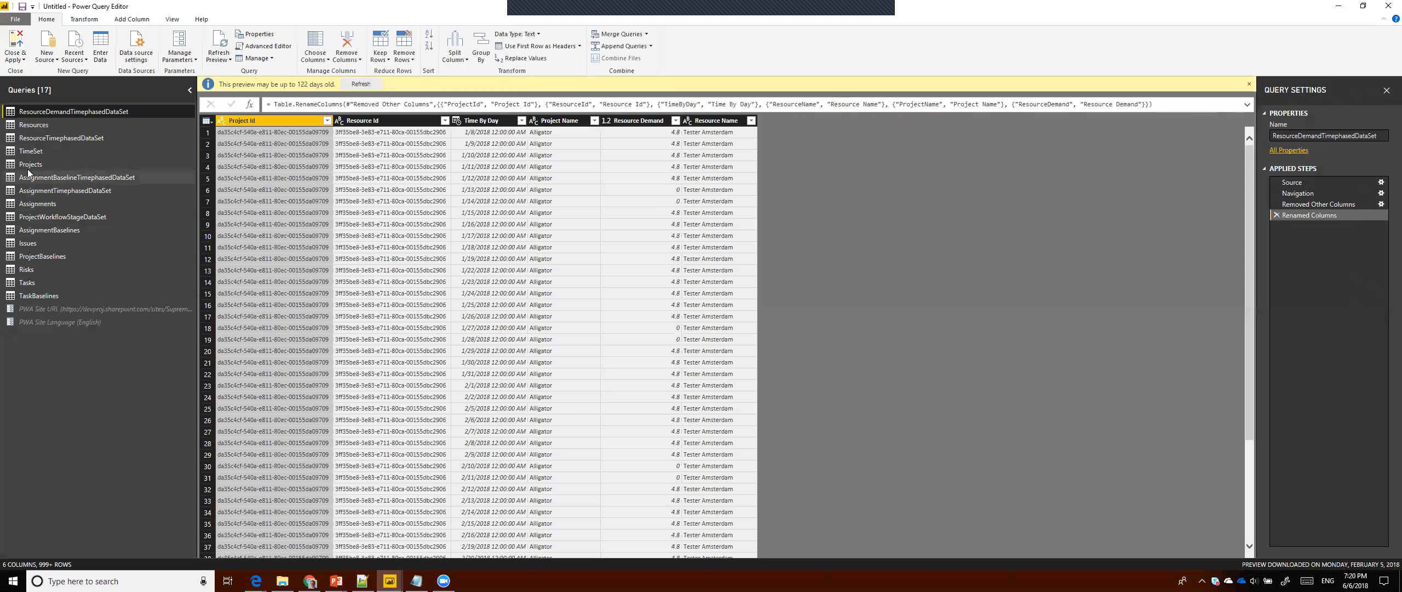
left_click(25, 166)
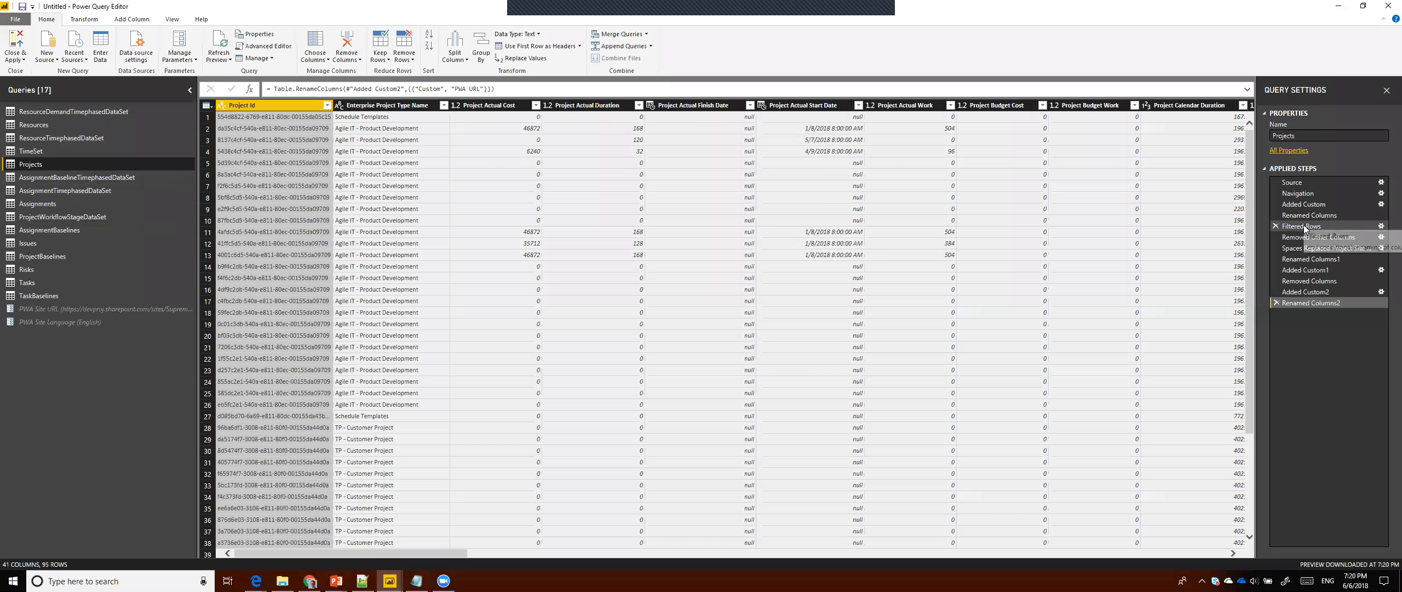
left_click(1381, 238)
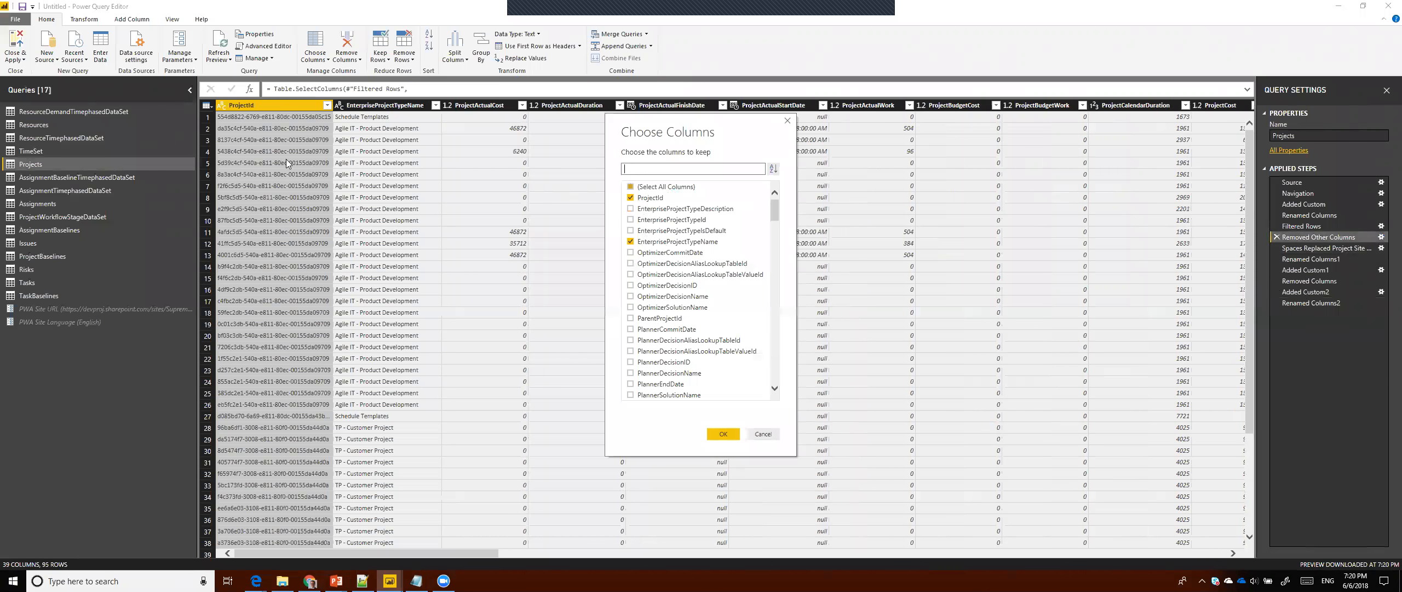
- Add Customer, Country, City and Quality to the columns to keep in the Projects query
left_click(774, 210)
left_click_drag(775, 209, 775, 324)
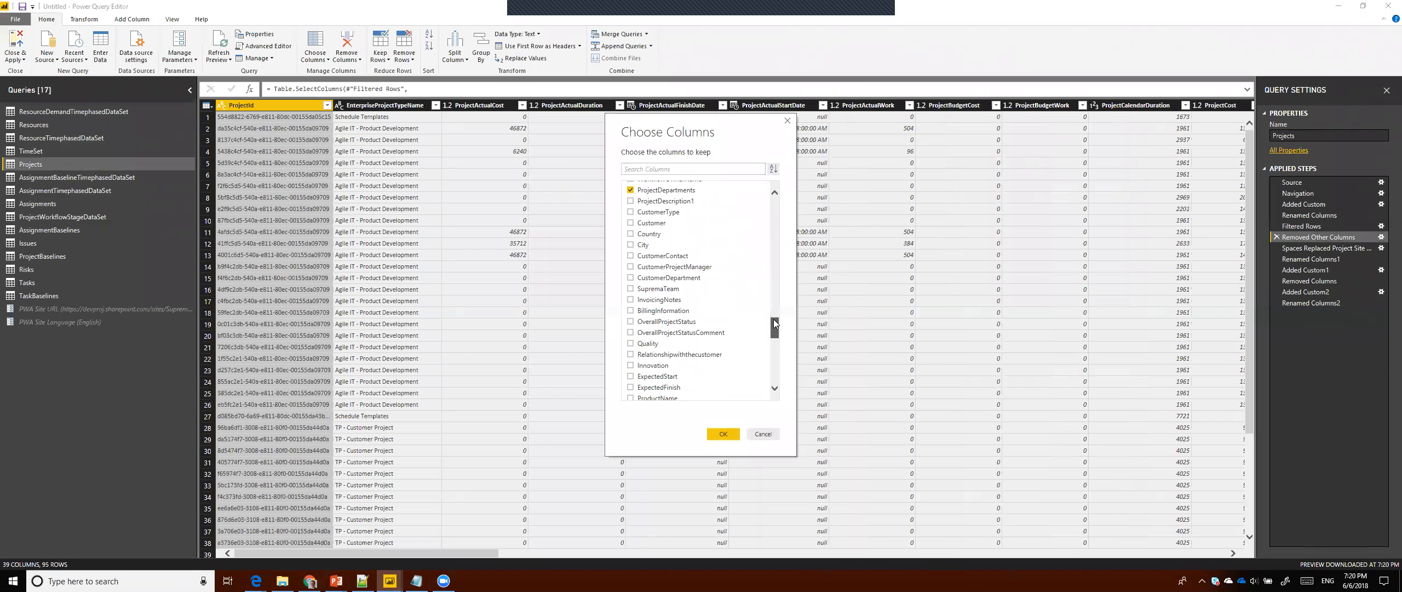
left_click(630, 223)
left_click(631, 233)
left_click(631, 244)
left_click(631, 343)
- Add the OverallProjectStatus and ProductStatus columns to the columns to keep, searching the list for "status"
scroll(644, 273, "down", 2)
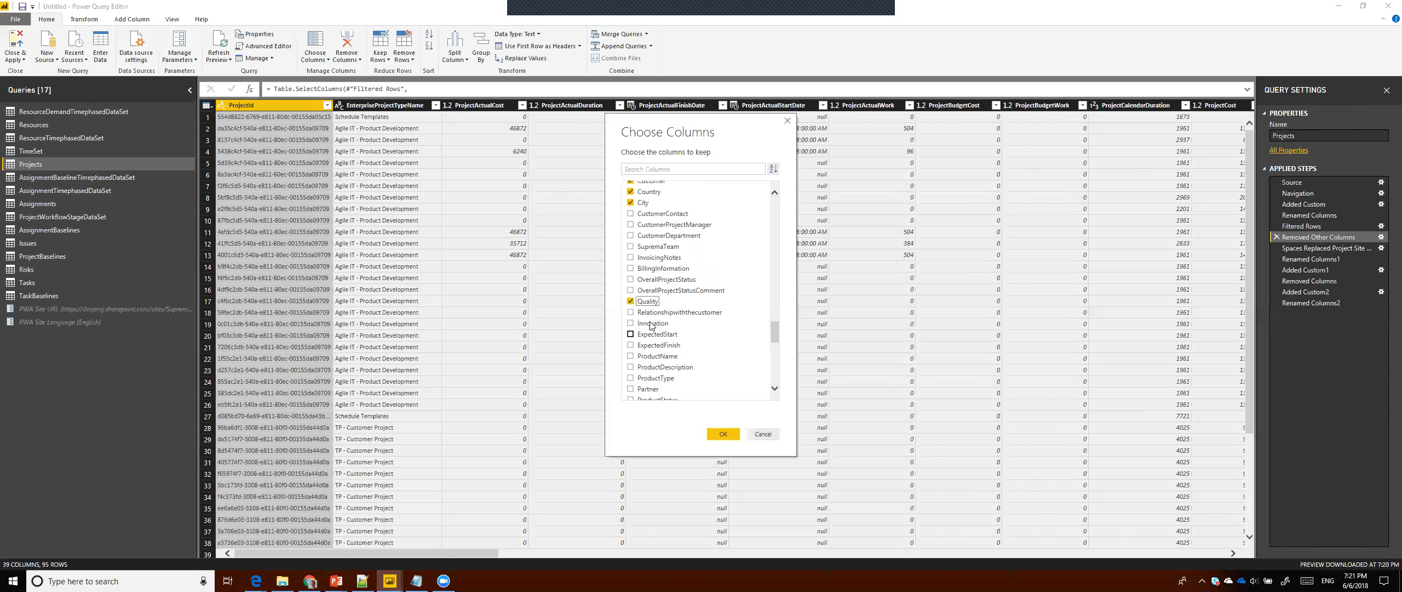
left_click(683, 169)
type("status")
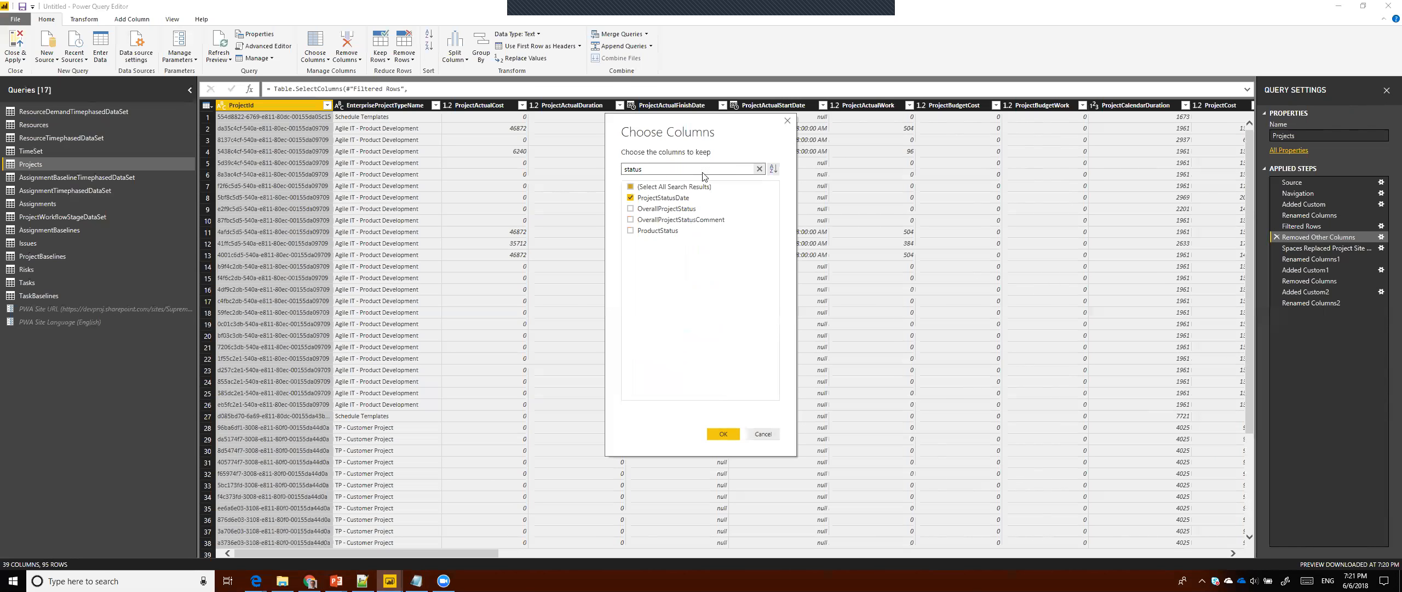
left_click(670, 209)
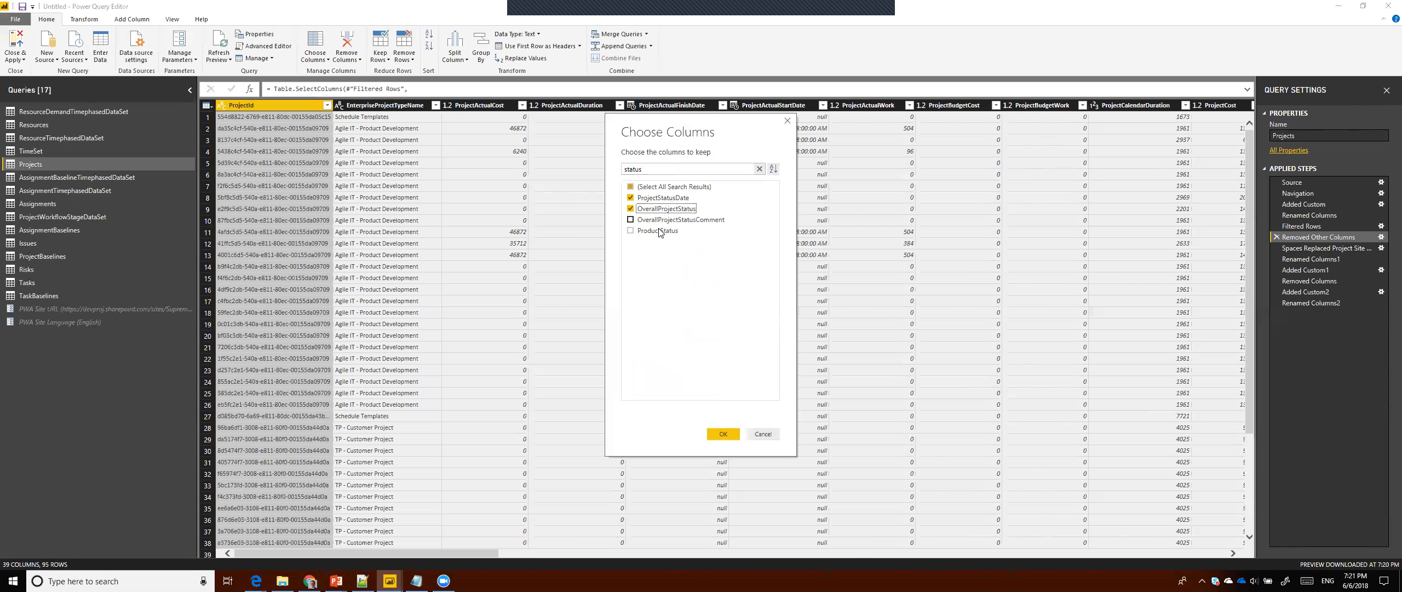
left_click(651, 235)
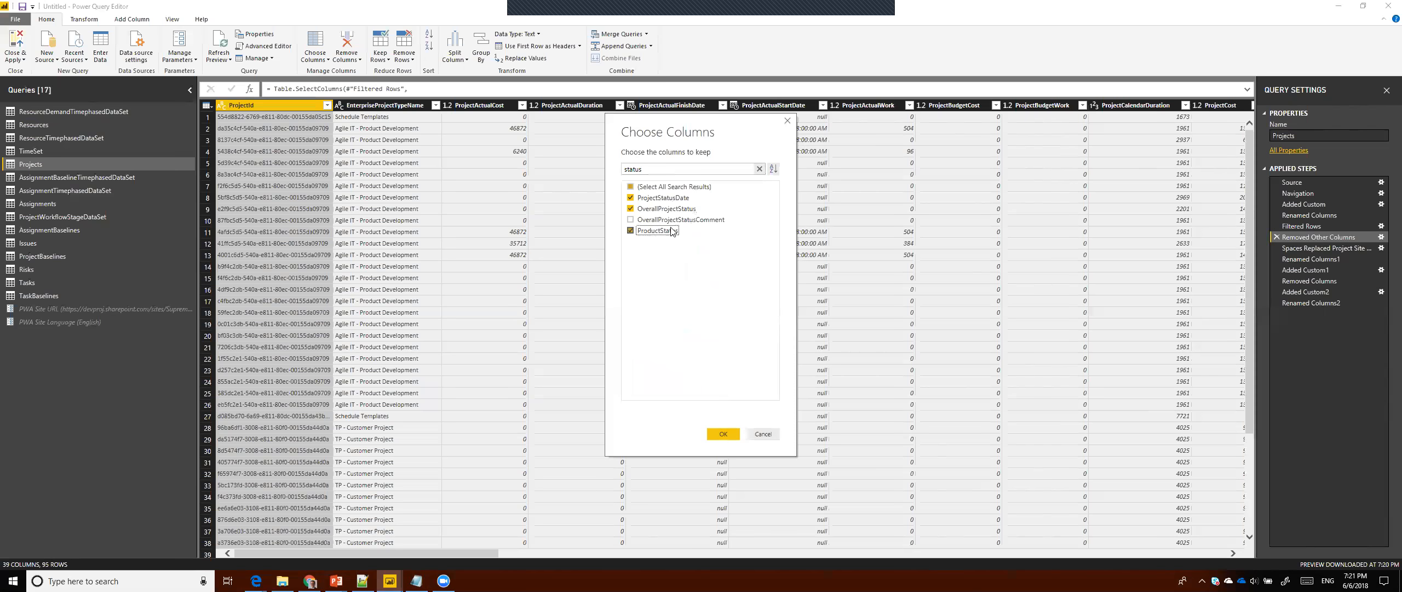
- Add ResourceKPI, CostKPI, ScheduleKPI and QualityKPI to the columns to keep and apply the selection to the Projects query
double_click(679, 169)
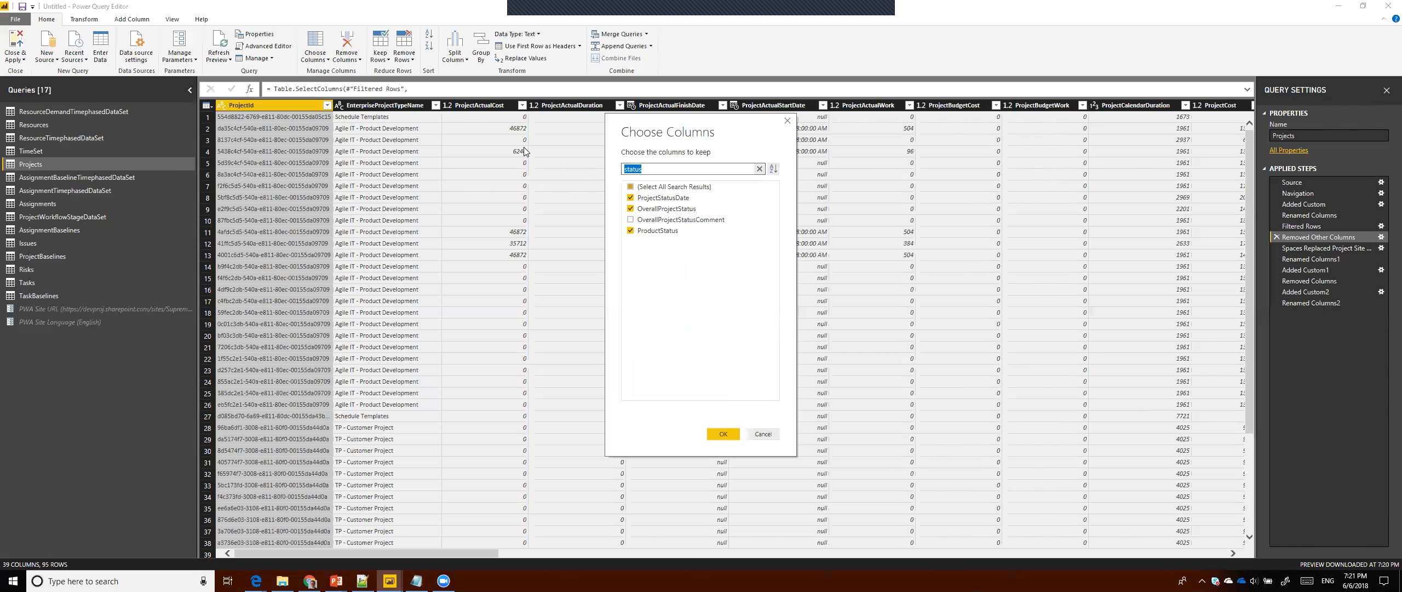
type("resour")
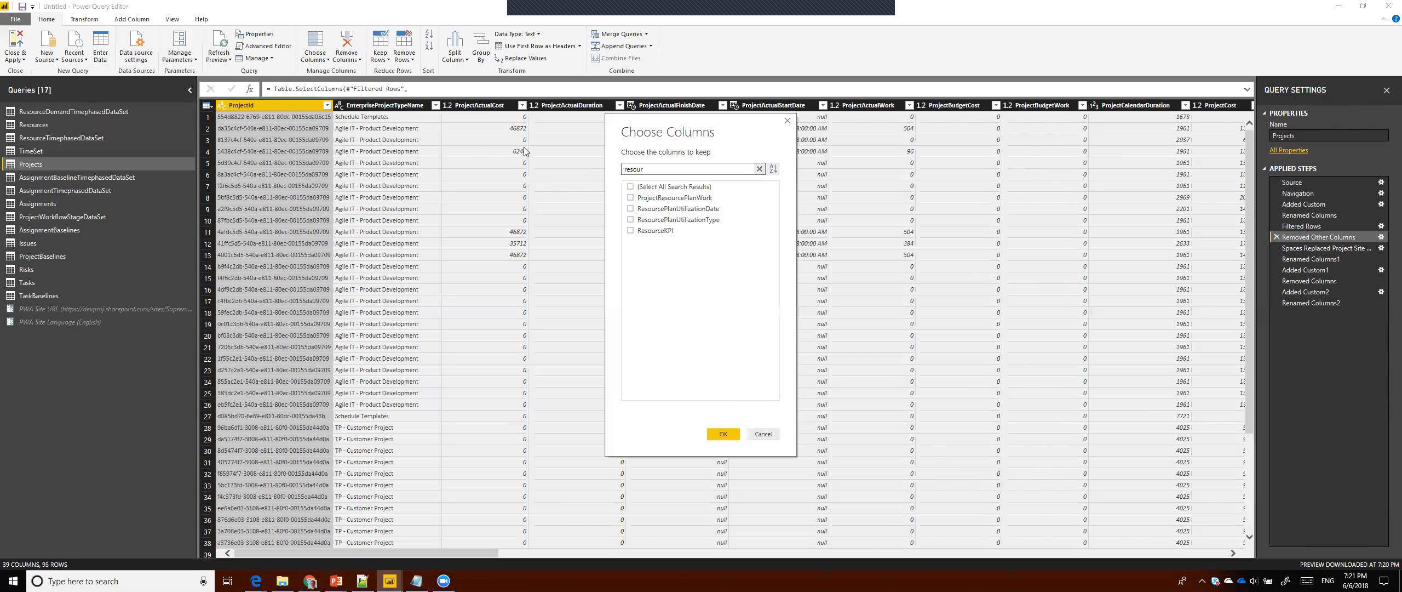
left_click(631, 231)
type("kpi")
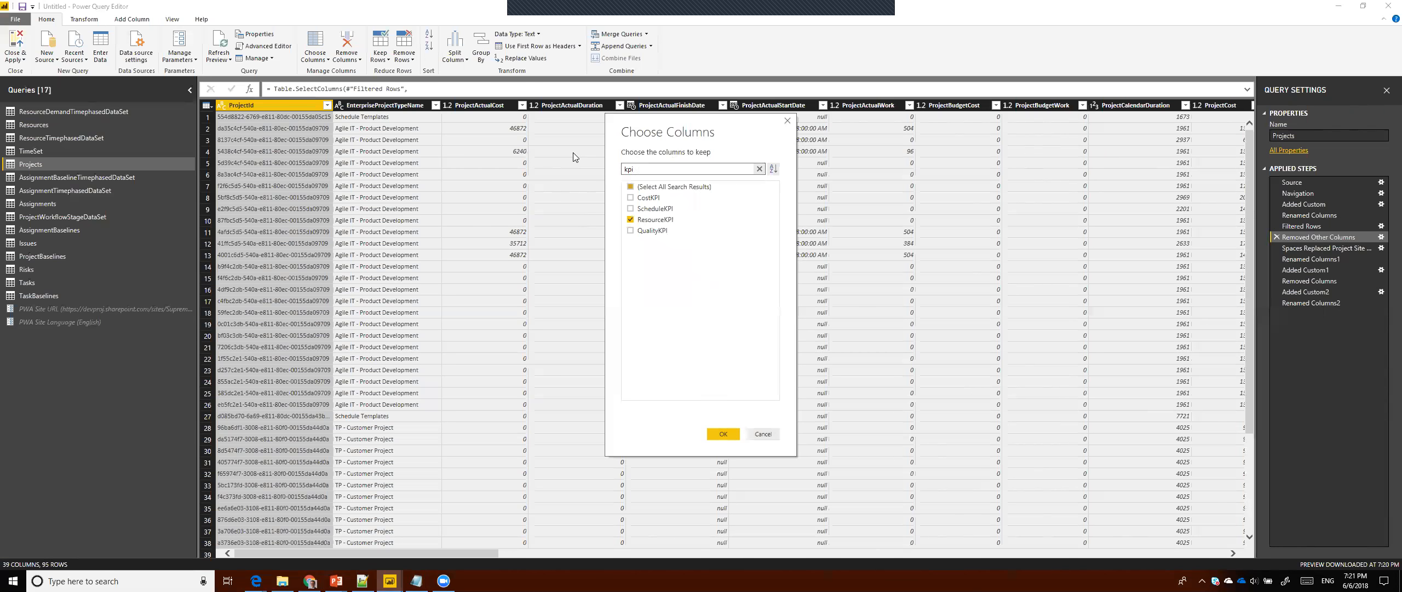
left_click(630, 197)
left_click(630, 208)
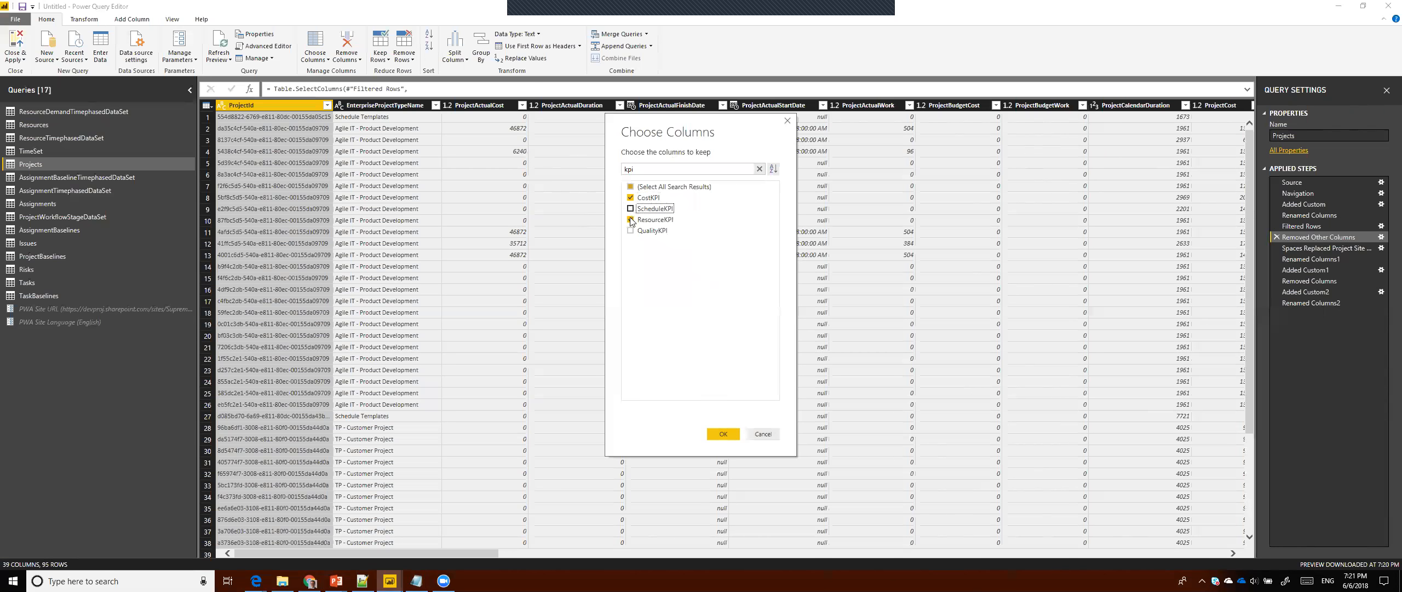
left_click(631, 231)
left_click(722, 433)
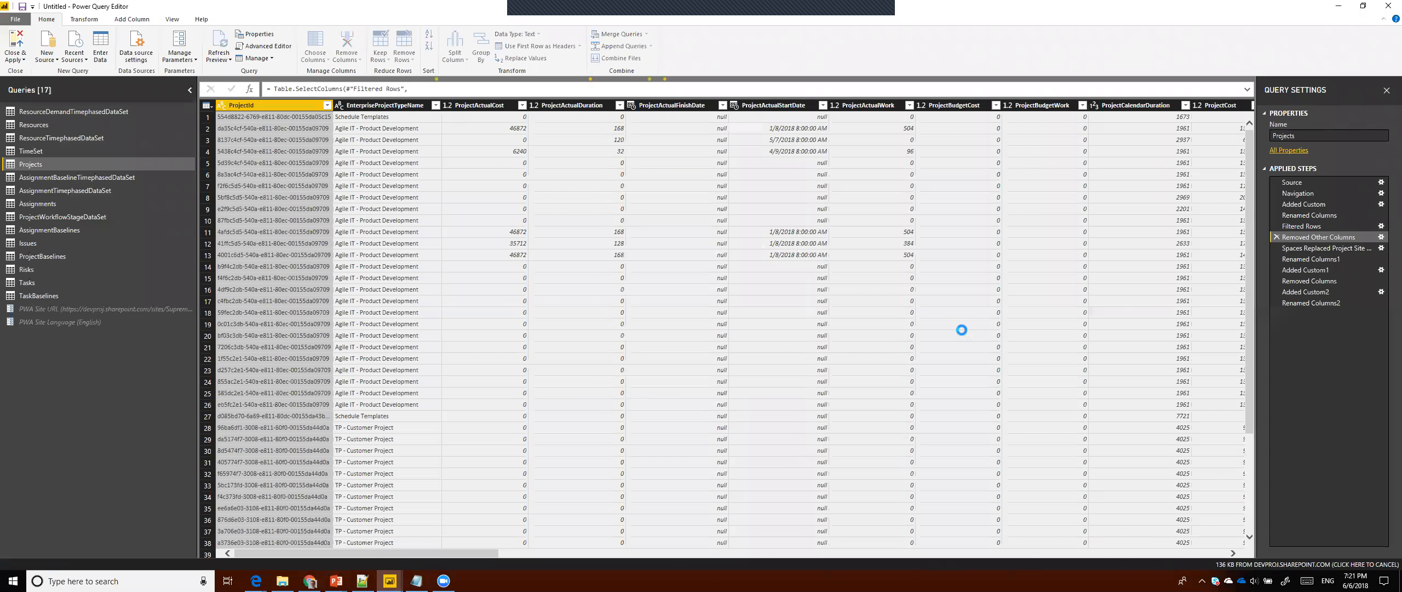
- Select the Projects query's final Renamed Columns2 step and examine the values in the added status and KPI columns
left_click(1302, 303)
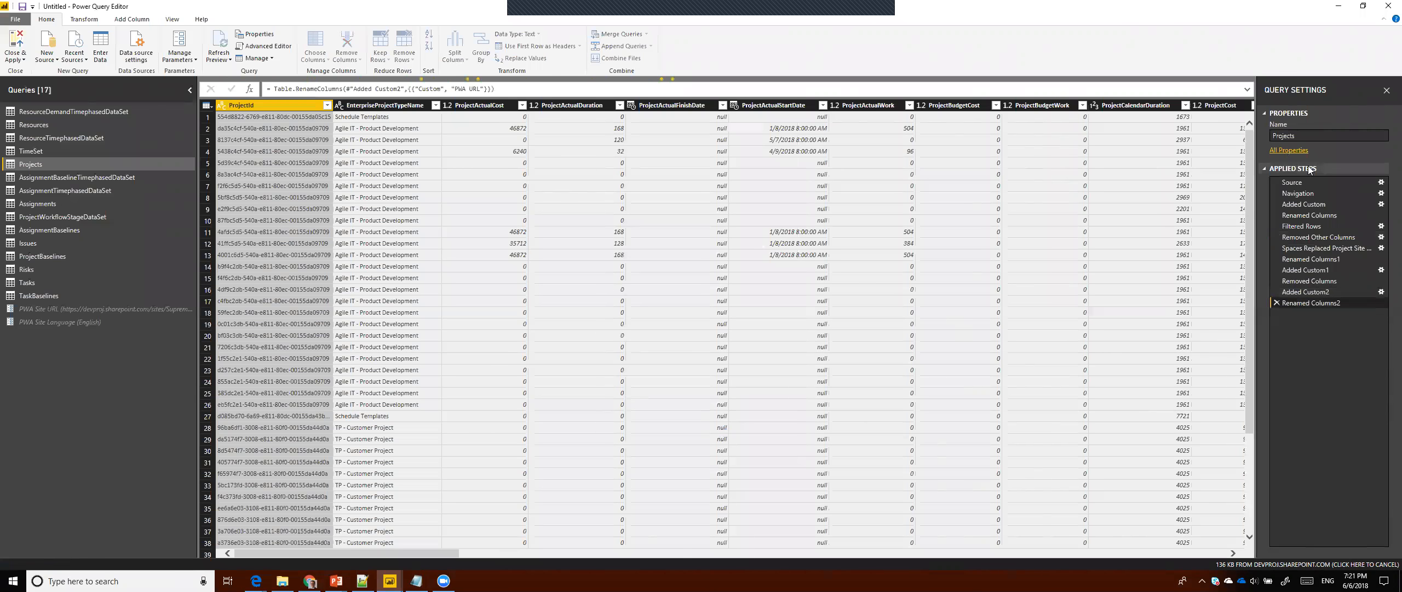
left_click_drag(412, 553, 950, 541)
scroll(1141, 541, "right", 5)
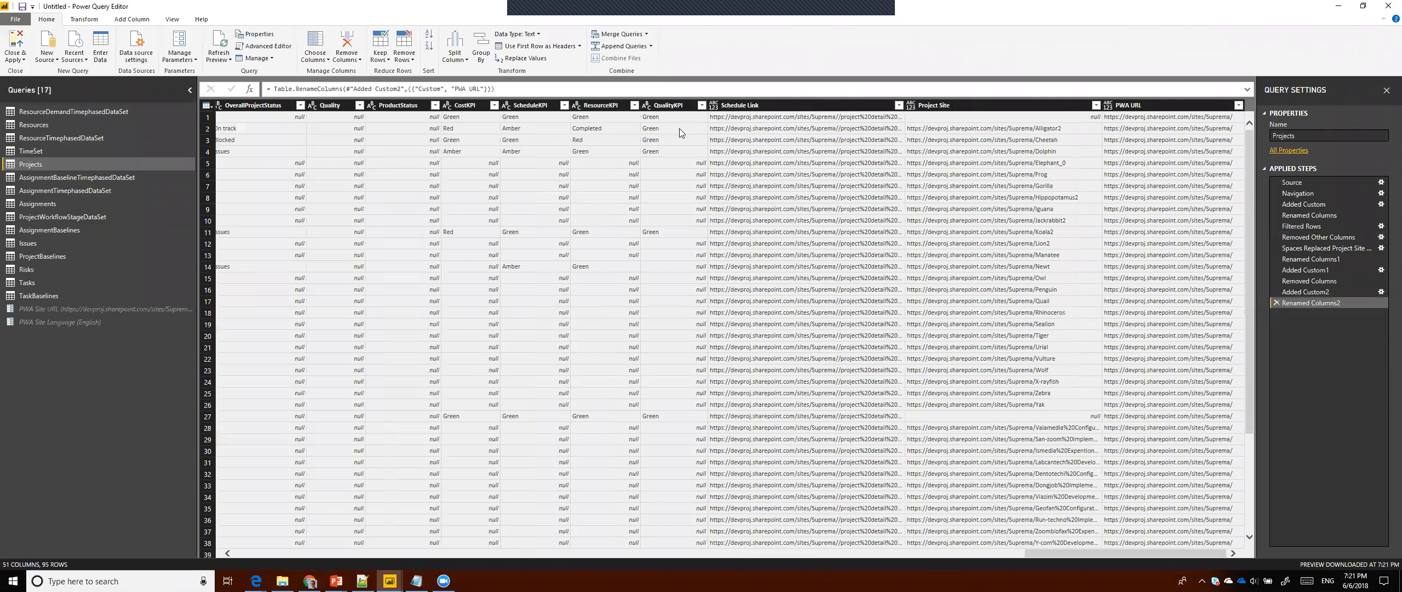
left_click(461, 118)
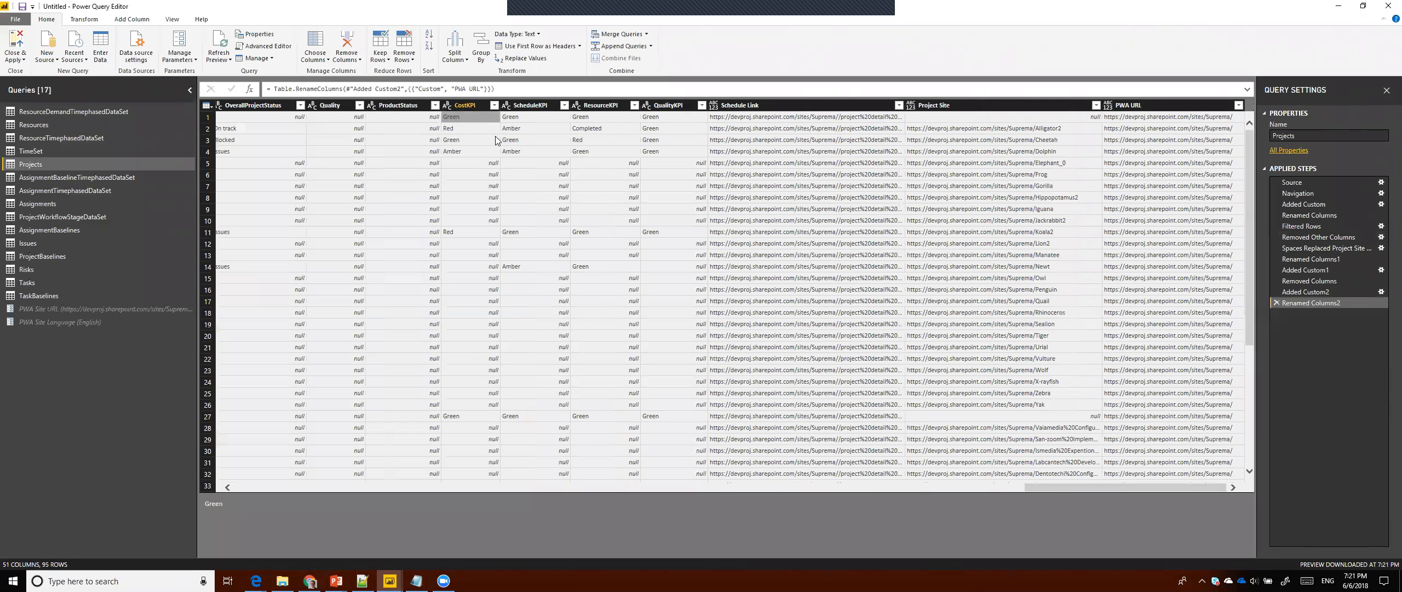
left_click(472, 152)
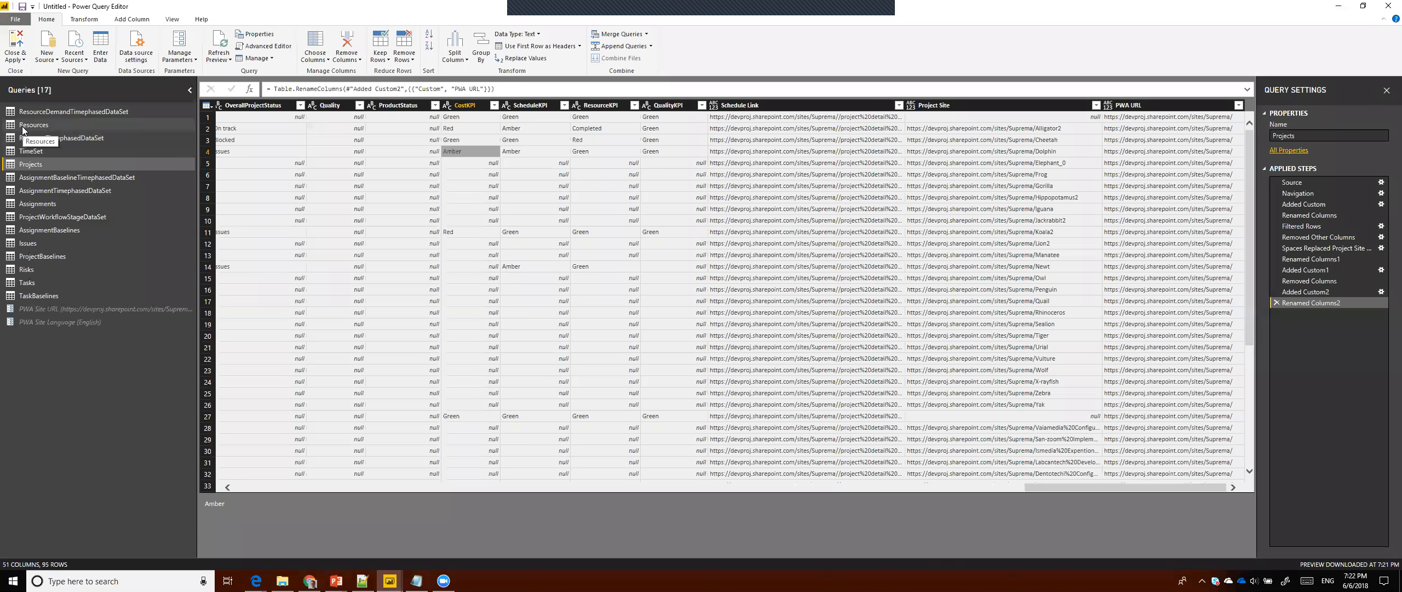
- Add Competency and Categoryresource to the columns kept by the Resources query's Removed Other Columns step and check the added columns
left_click(28, 128)
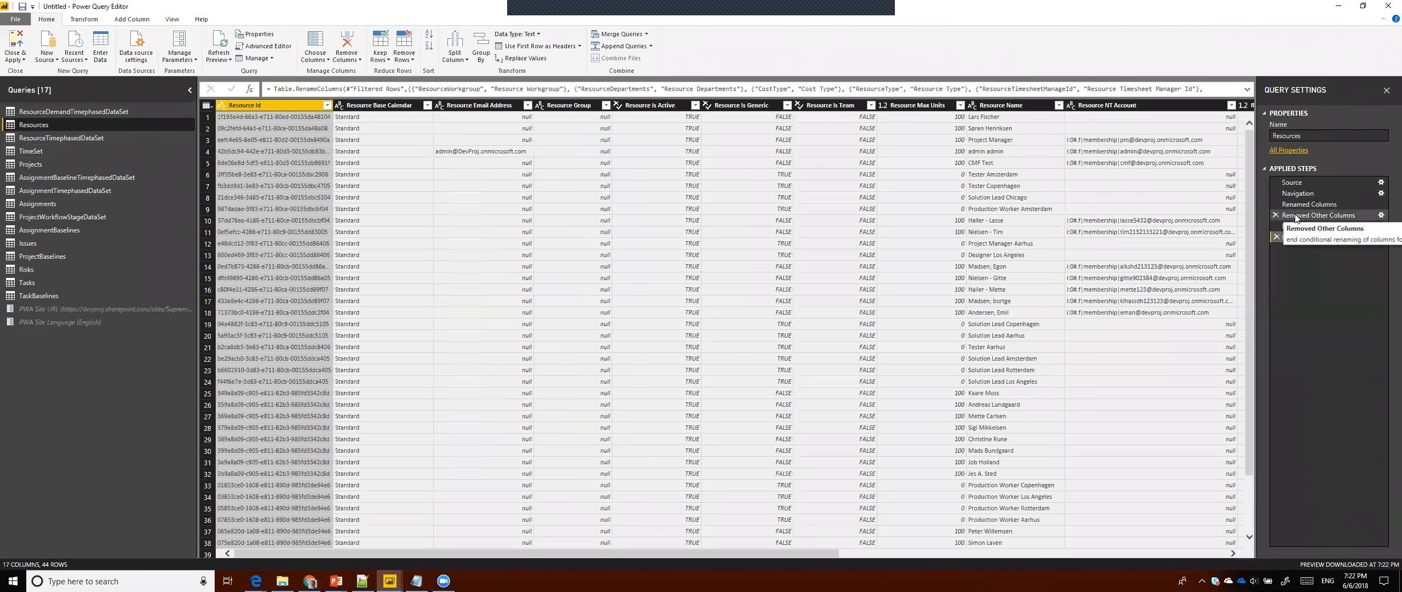
left_click(1381, 216)
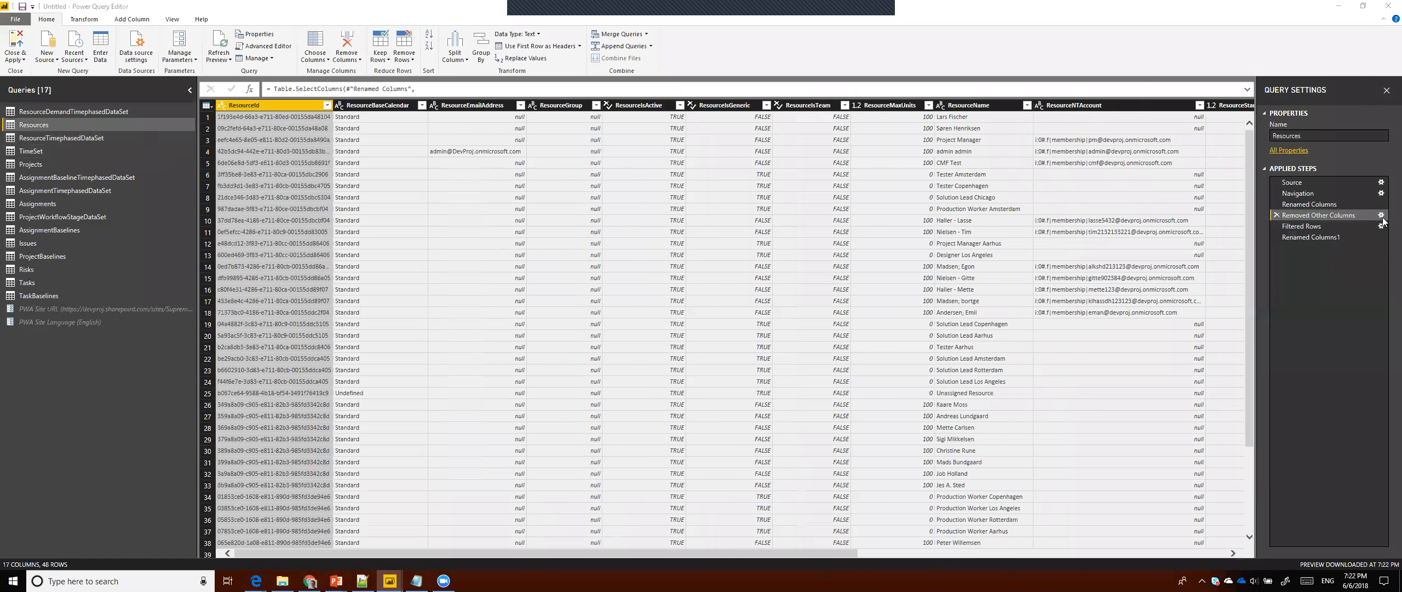
left_click(1383, 218)
left_click_drag(777, 224, 781, 354)
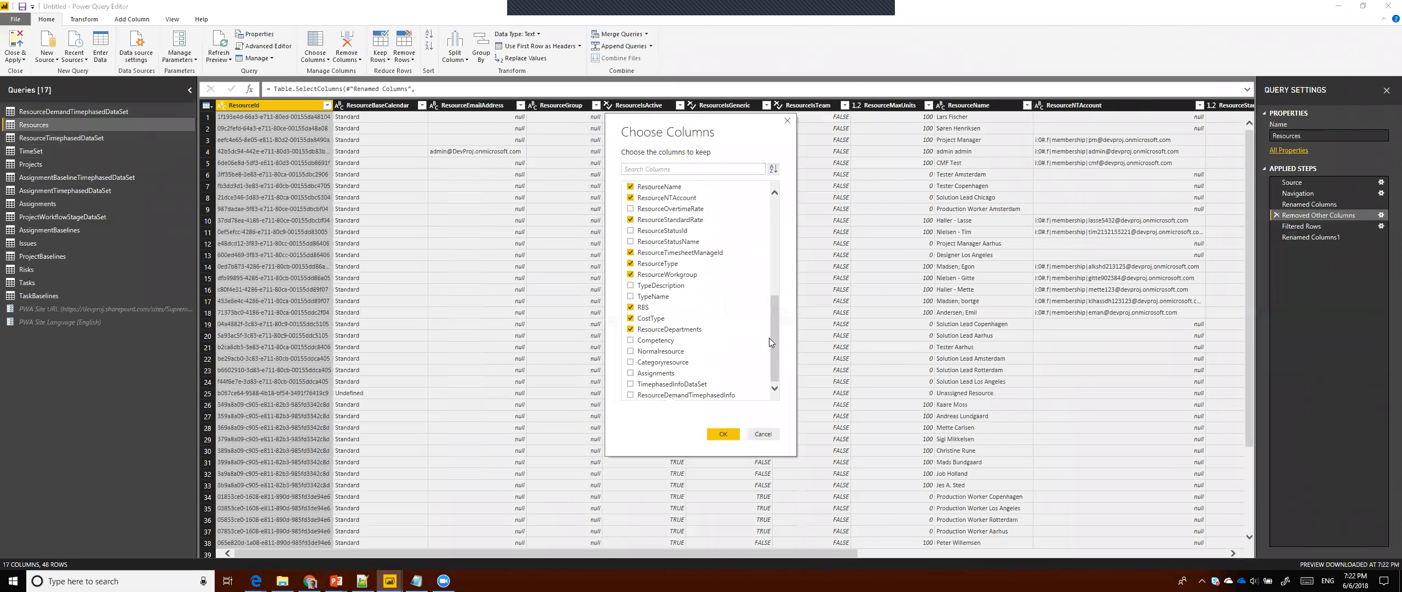
left_click(632, 341)
left_click(642, 364)
left_click(723, 434)
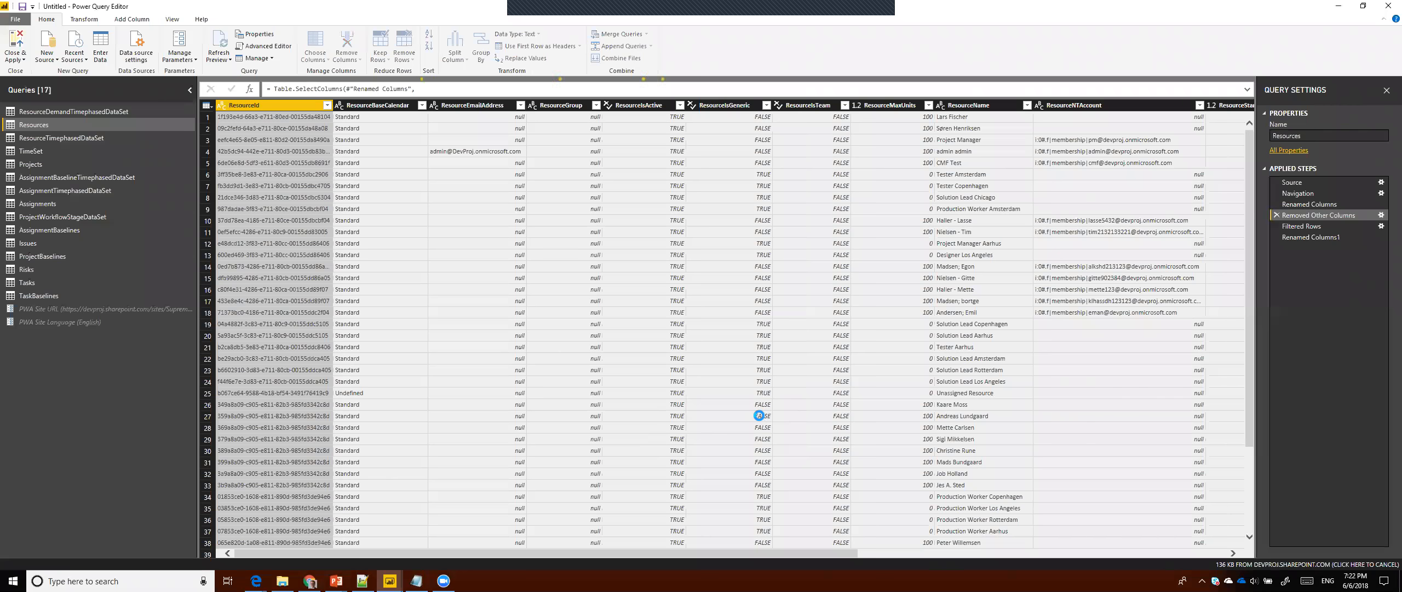
left_click_drag(752, 553, 1271, 190)
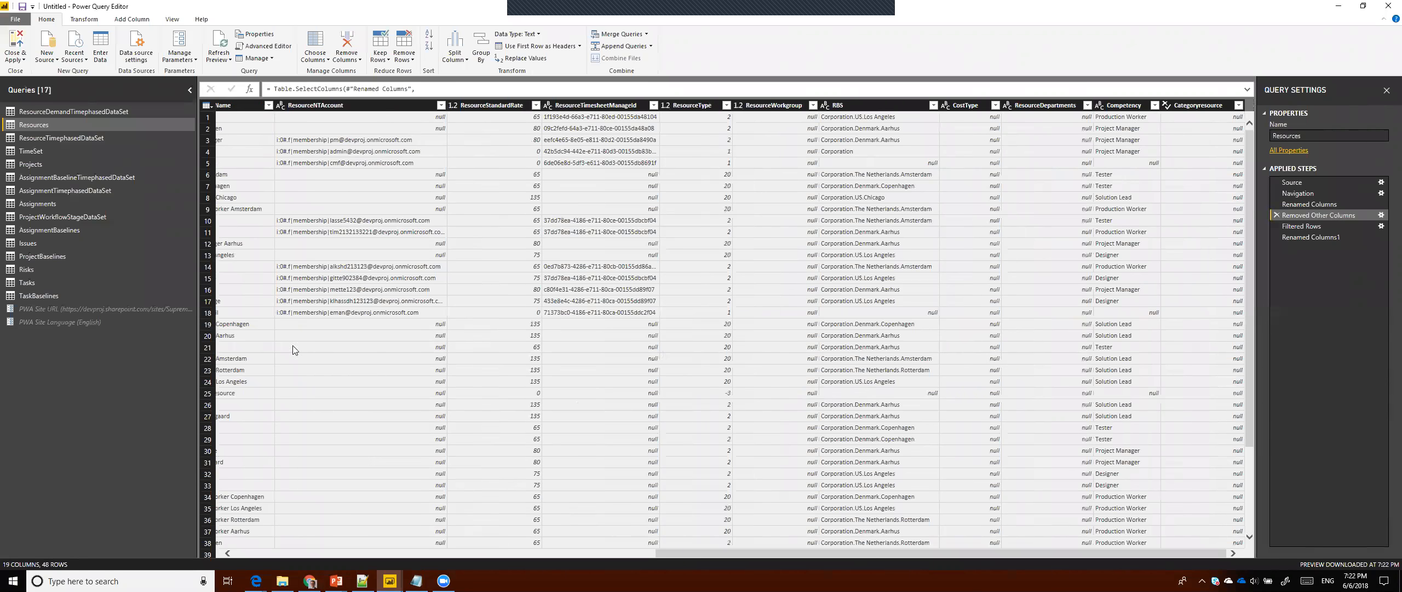
- Close the Power Query Editor and apply the pending query changes to the report
left_click(15, 41)
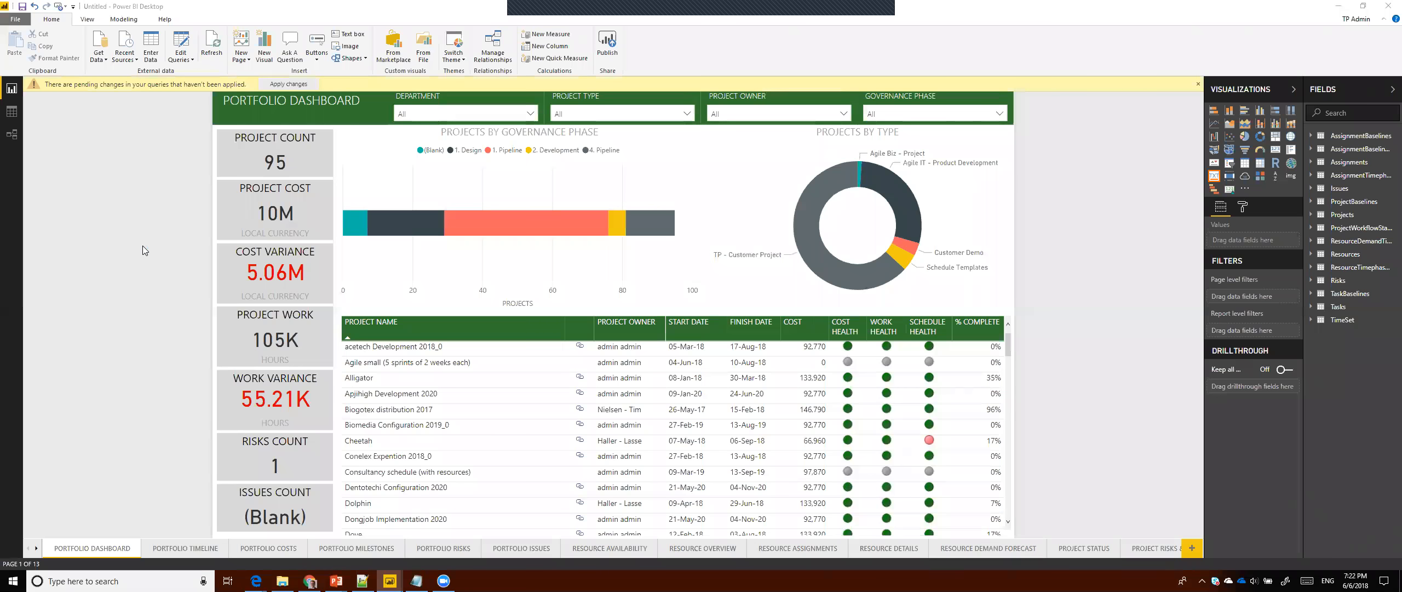
left_click(289, 84)
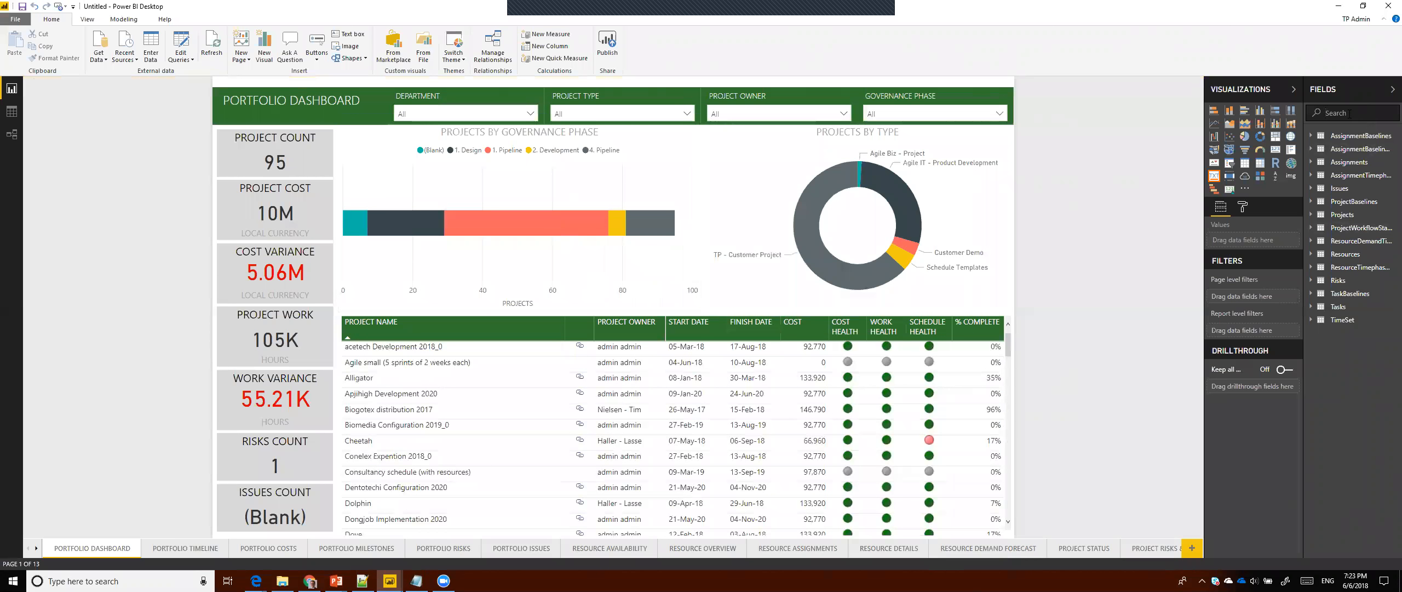
- Replace the Department field in the Portfolio Dashboard's Department slicer with the Country field from the Projects table
type("country")
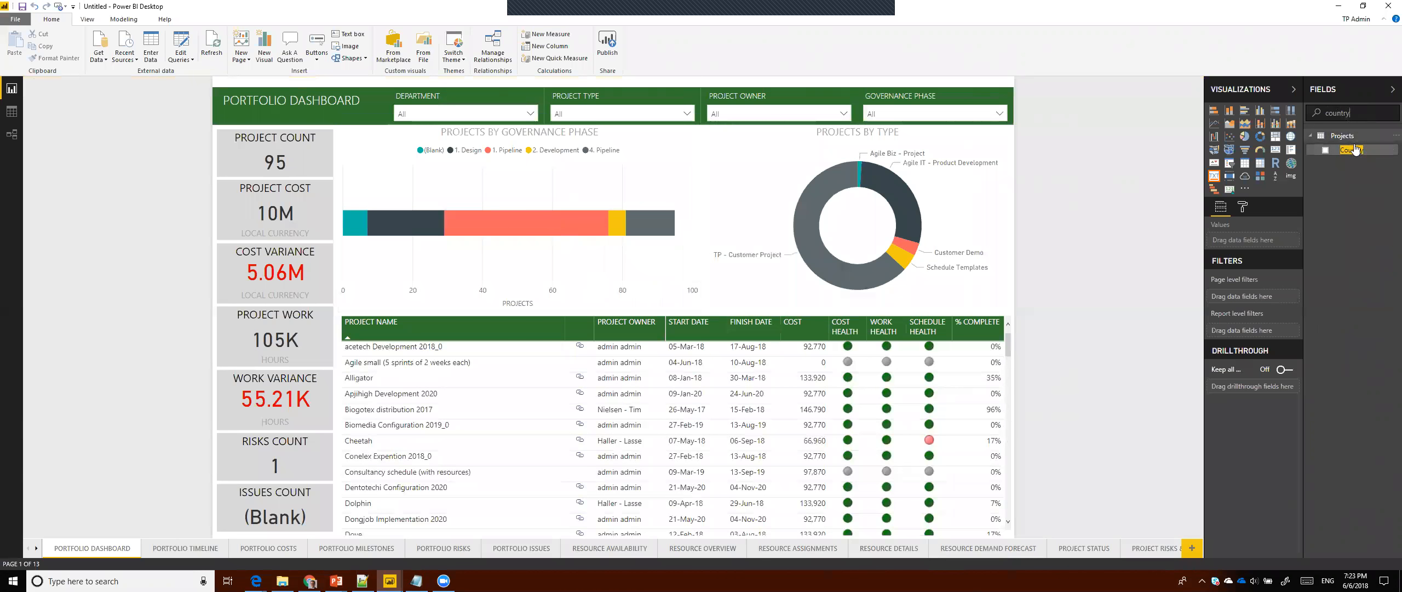
left_click(486, 86)
left_click(530, 114)
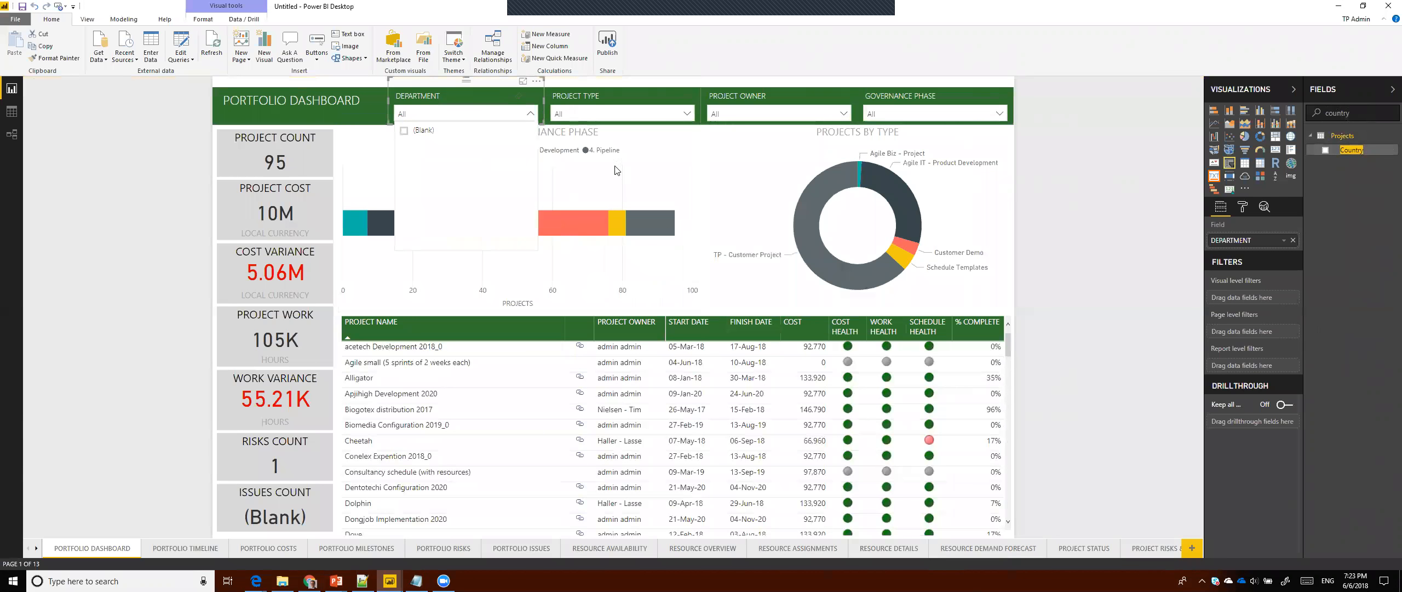
left_click(436, 85)
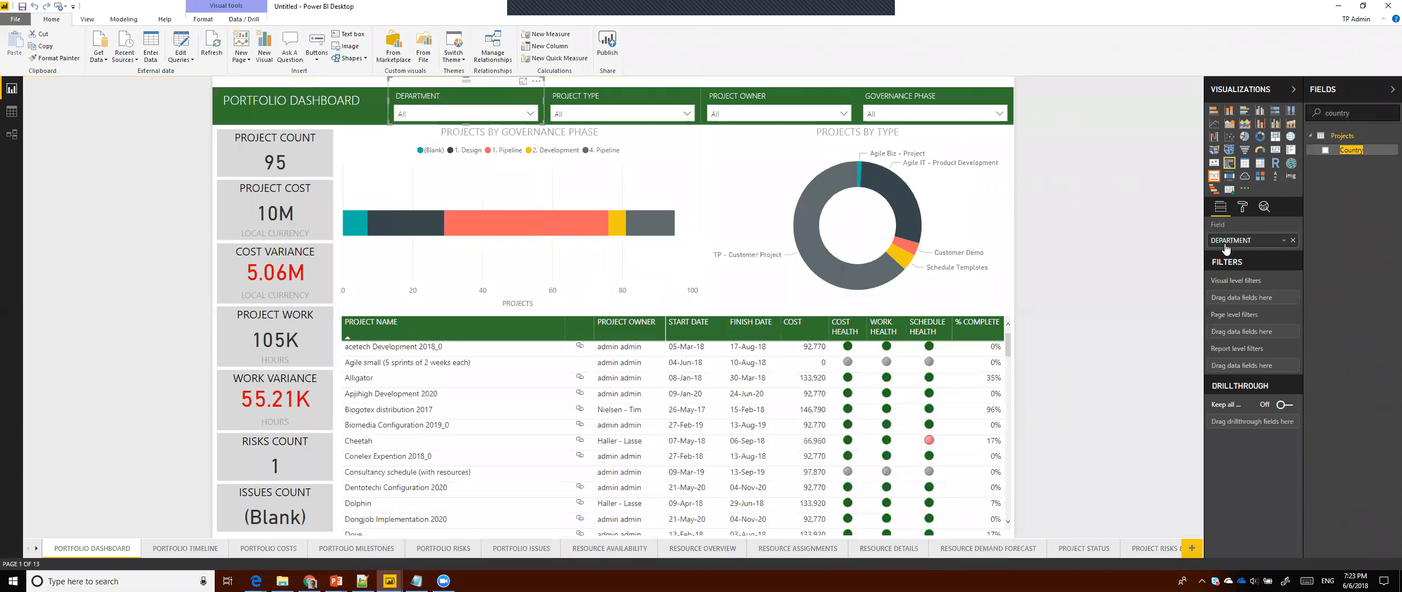
left_click_drag(1320, 195, 1252, 242)
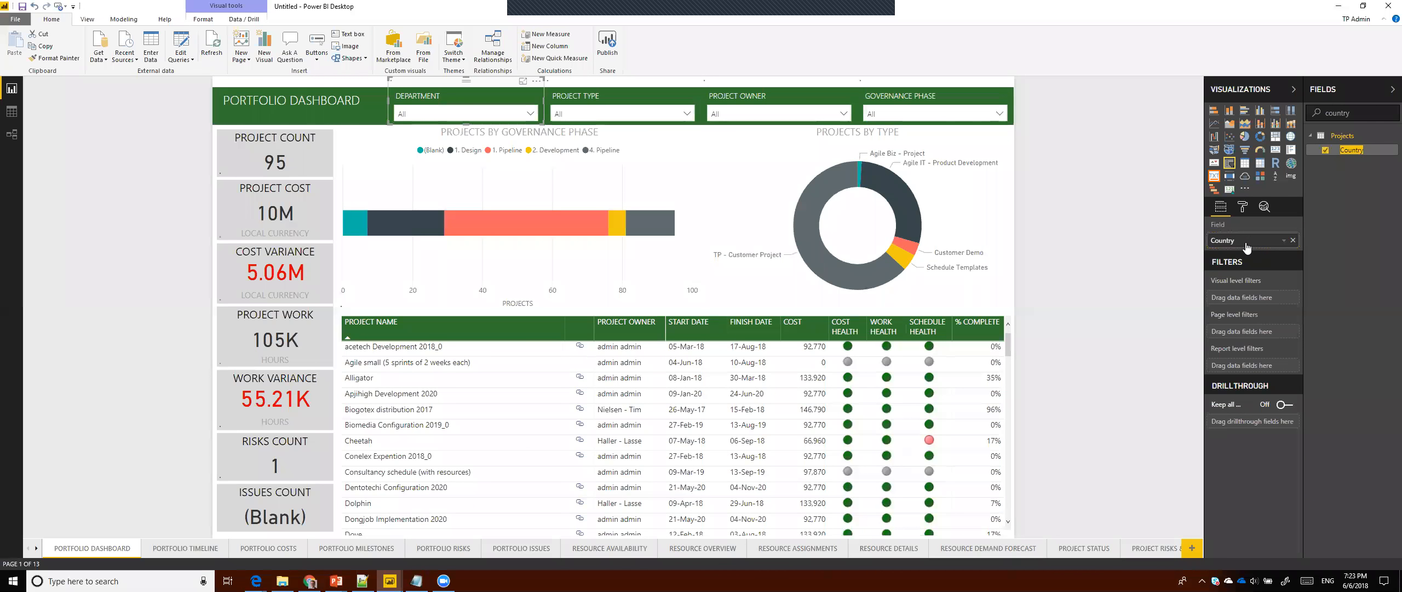
left_click(1102, 257)
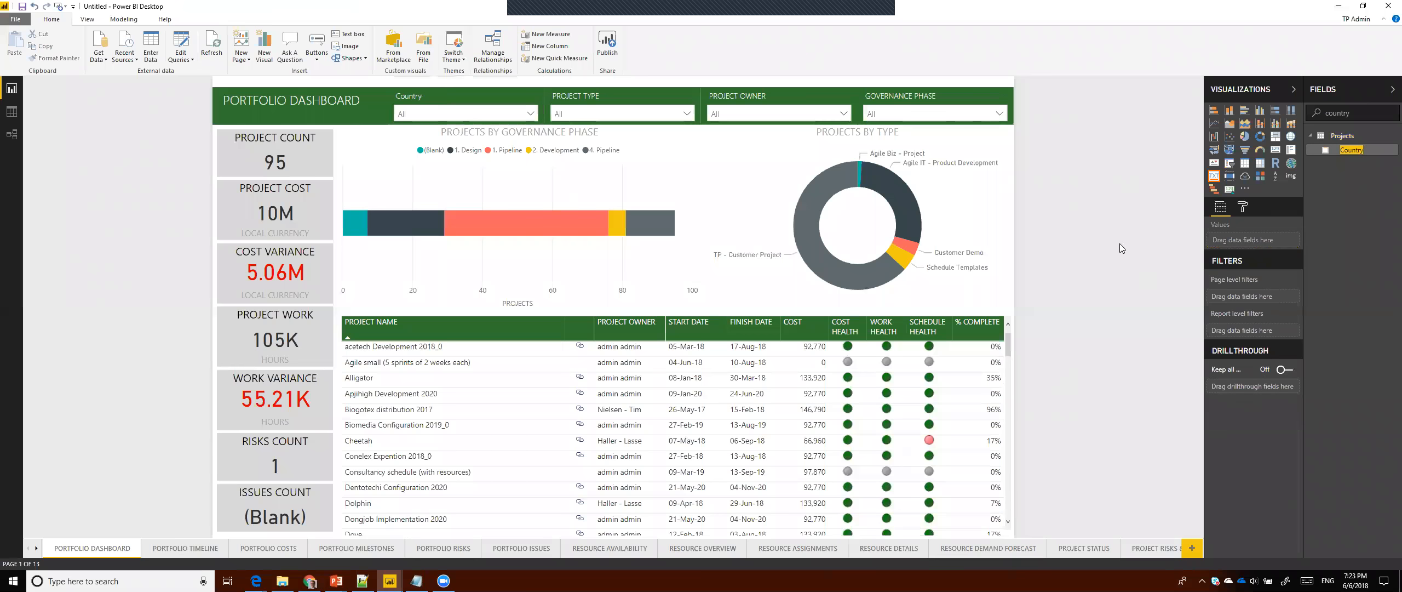
- Filter the Portfolio Dashboard by Australia in the Country slicer
left_click(530, 114)
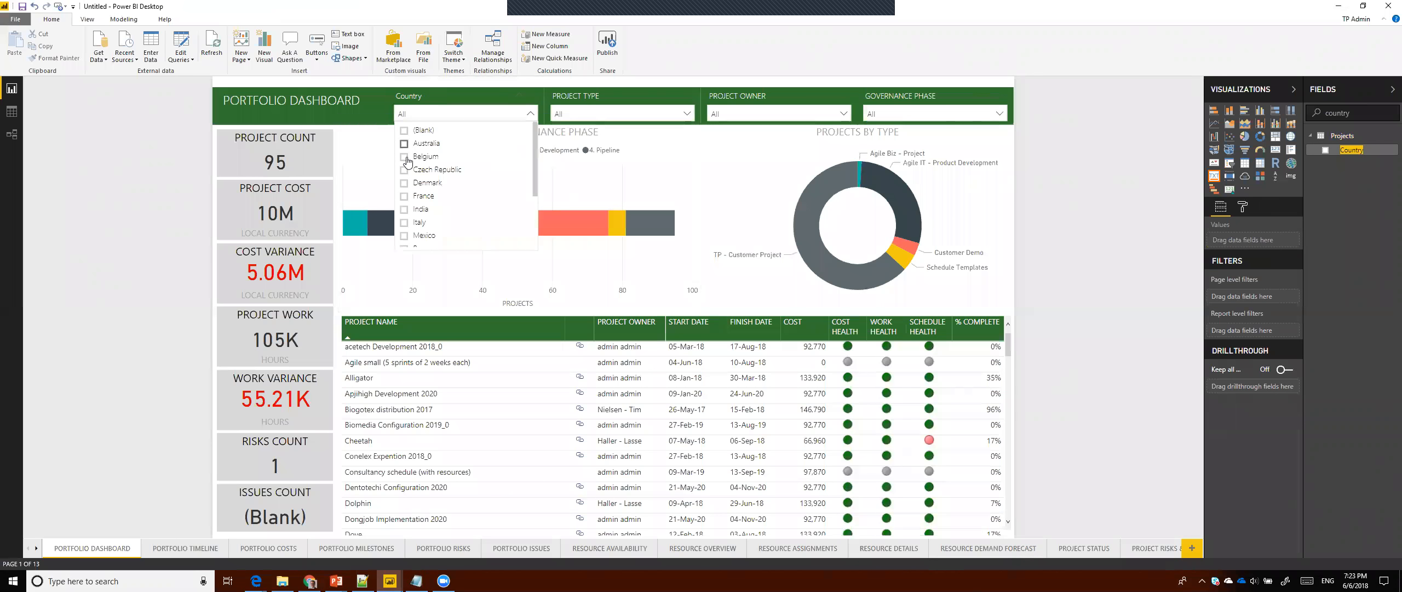
left_click(405, 144)
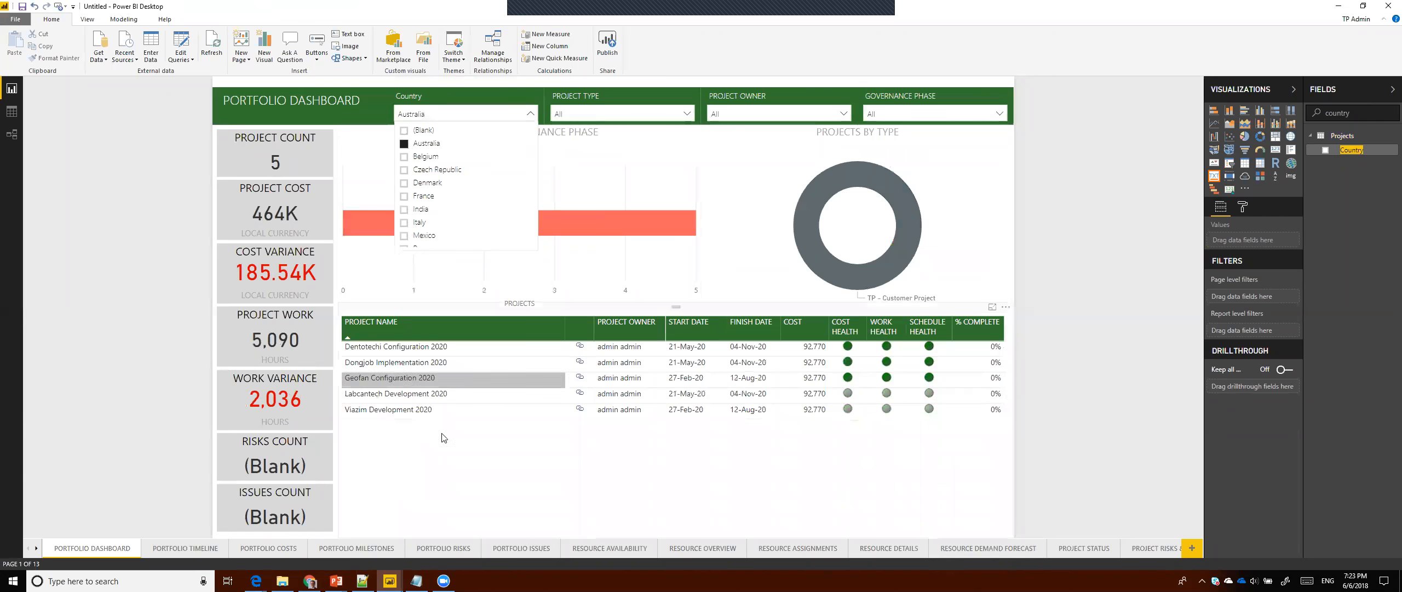
left_click(529, 114)
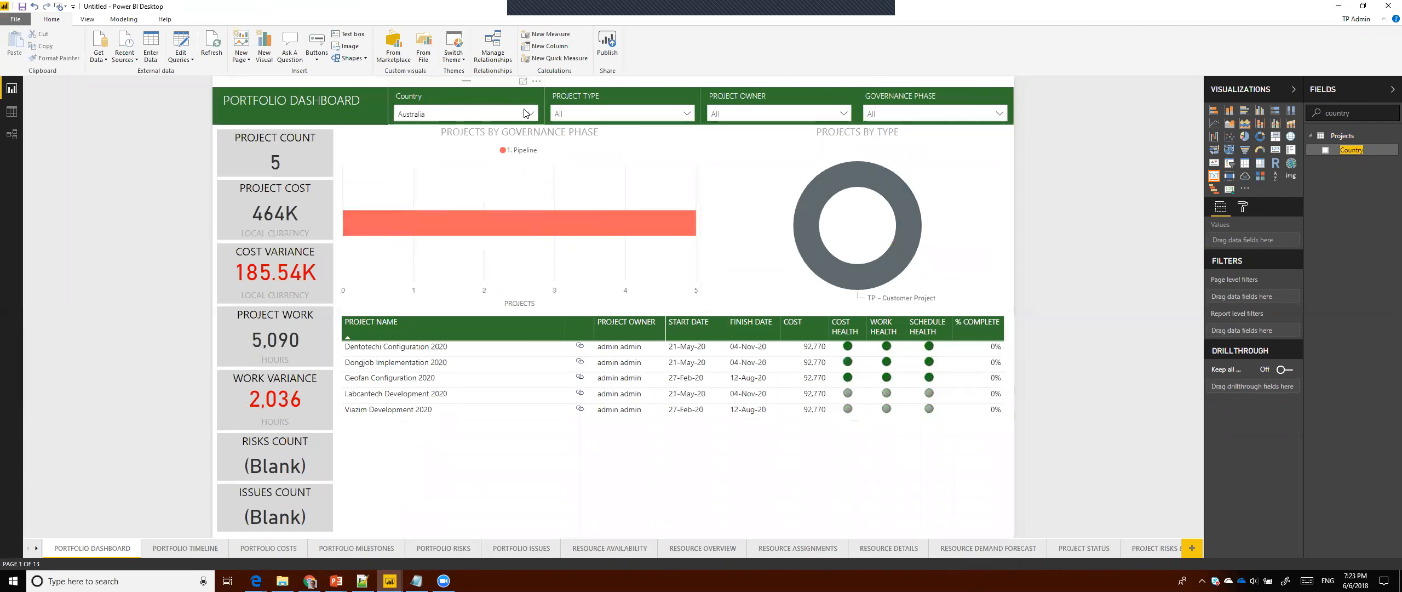
- Switch the Country slicer to Belgium and look through the other countries in its list
left_click(531, 114)
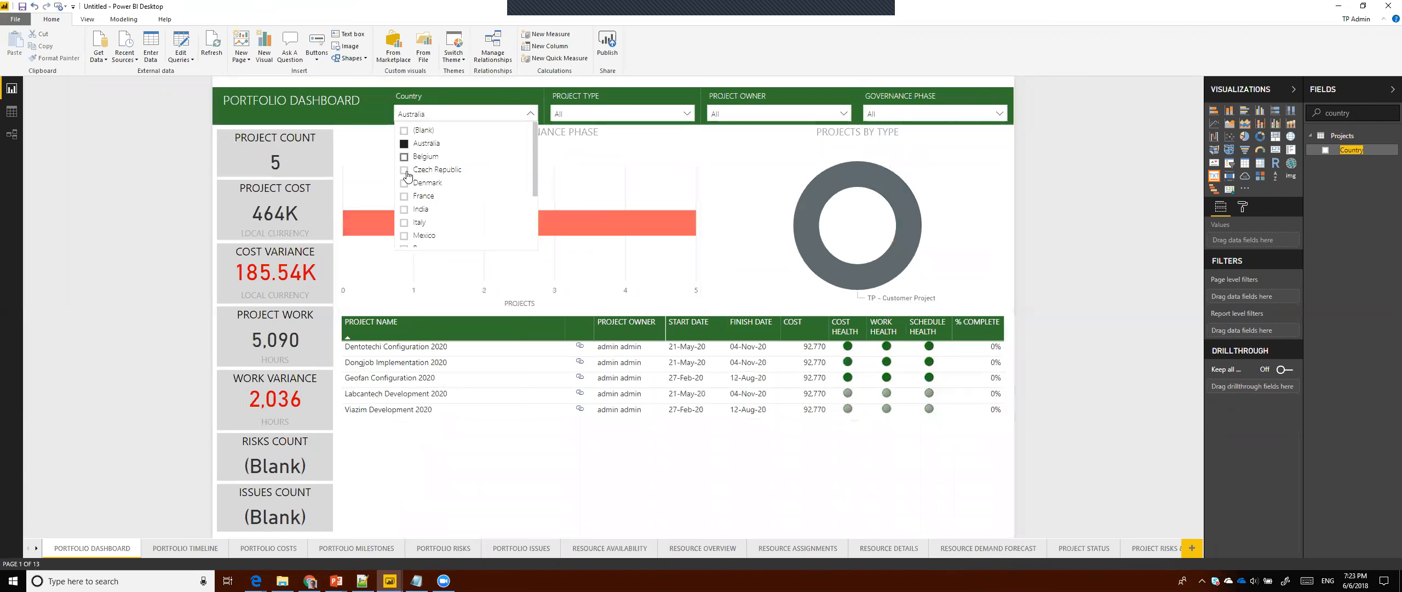
left_click(411, 159)
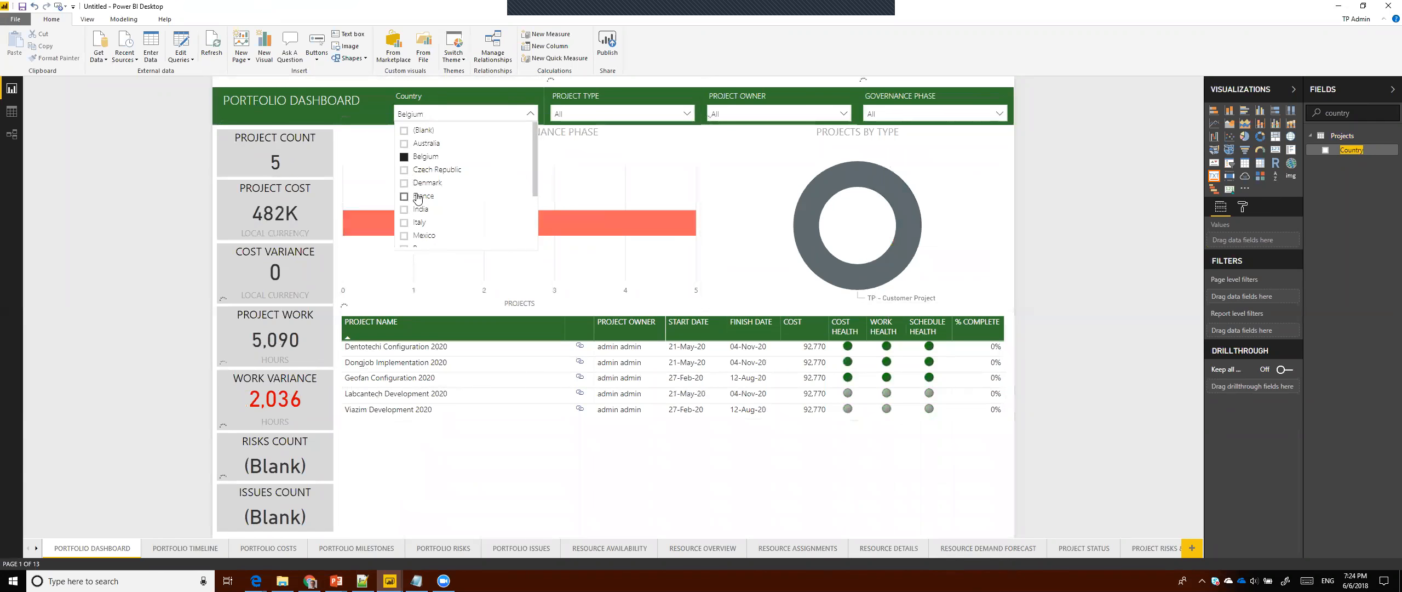
scroll(419, 219, "down", 2)
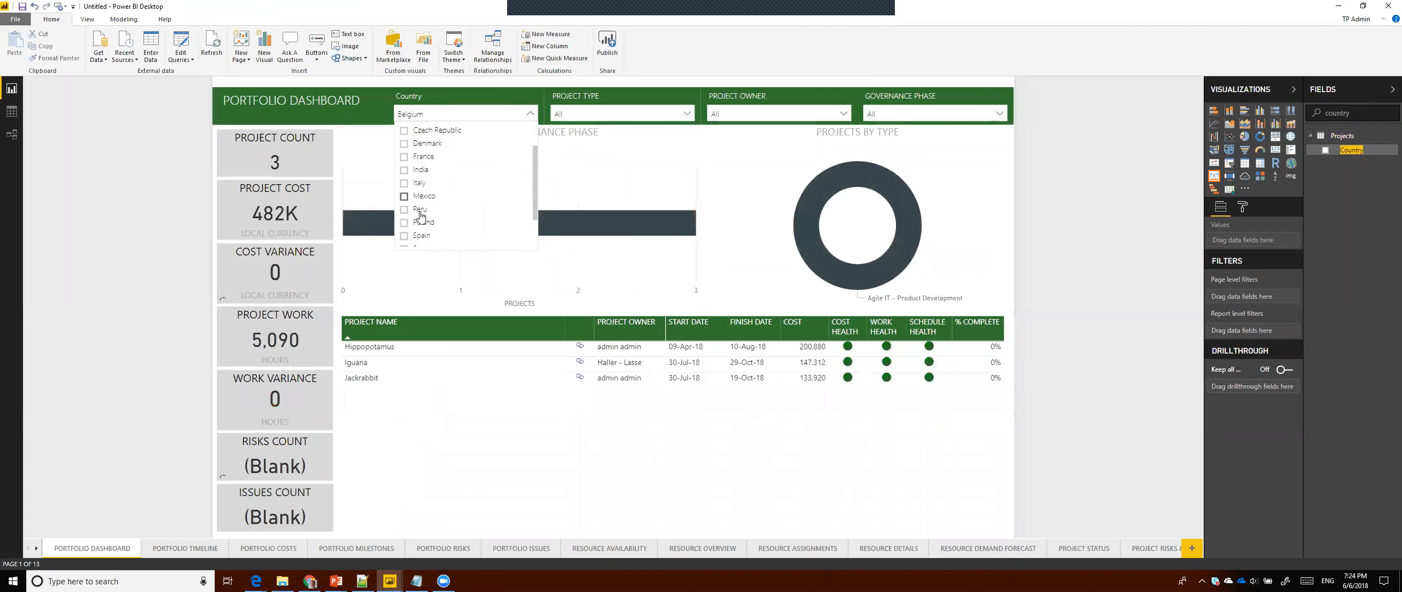
scroll(408, 194, "up", 2)
scroll(408, 193, "up", 1)
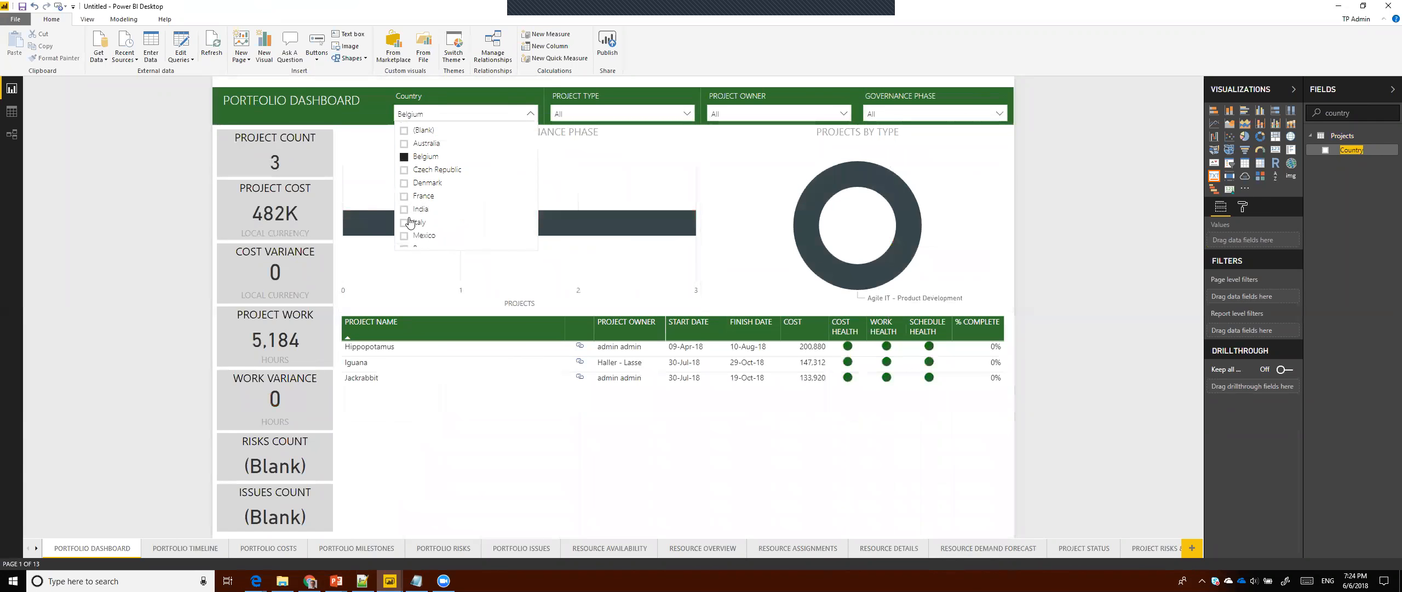
left_click(531, 115)
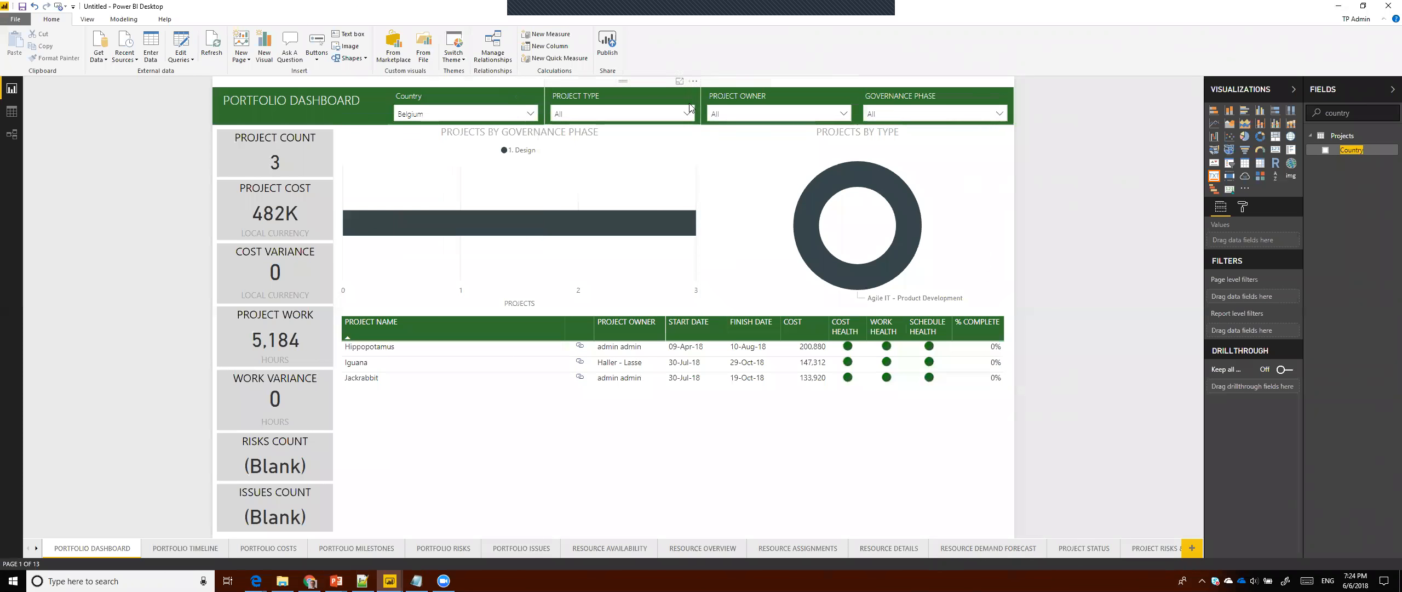
- View the Project Type choices available for Belgium and clear the Belgium selection from the Country slicer
left_click(692, 109)
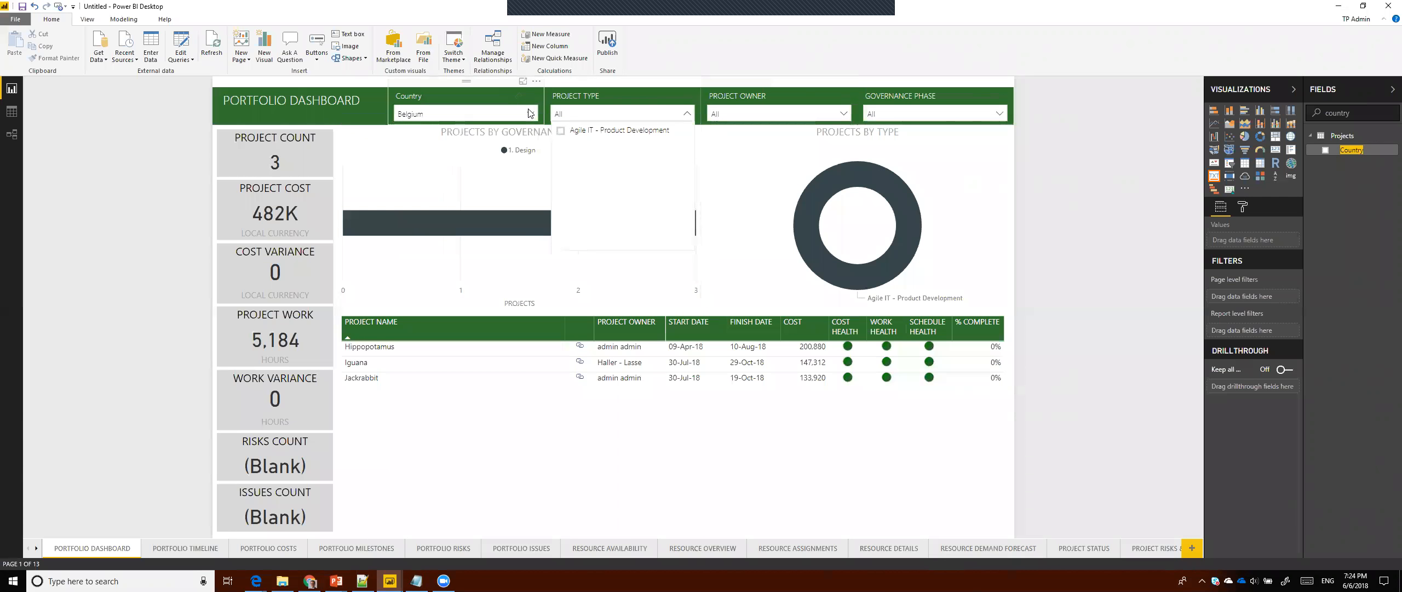
left_click(530, 113)
left_click(422, 157)
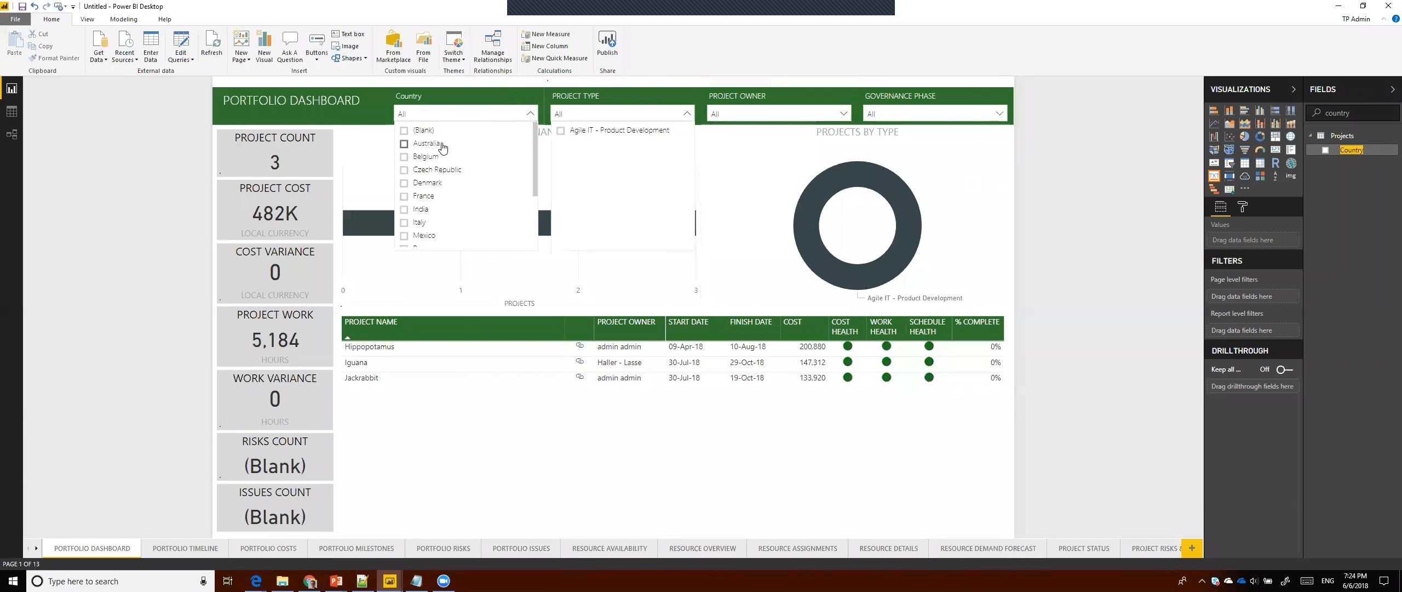
- On the Resource Availability page, replace the Department field in the Department slicer with the Competency field from the Resources table
left_click(532, 113)
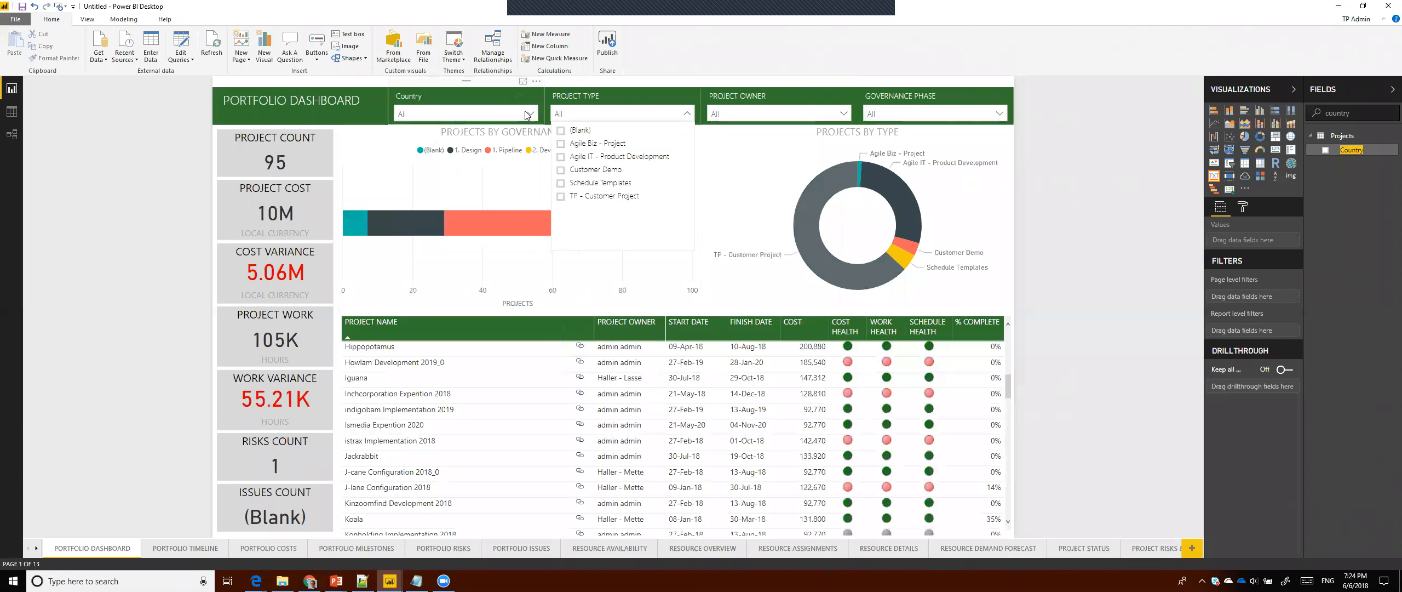
left_click(688, 113)
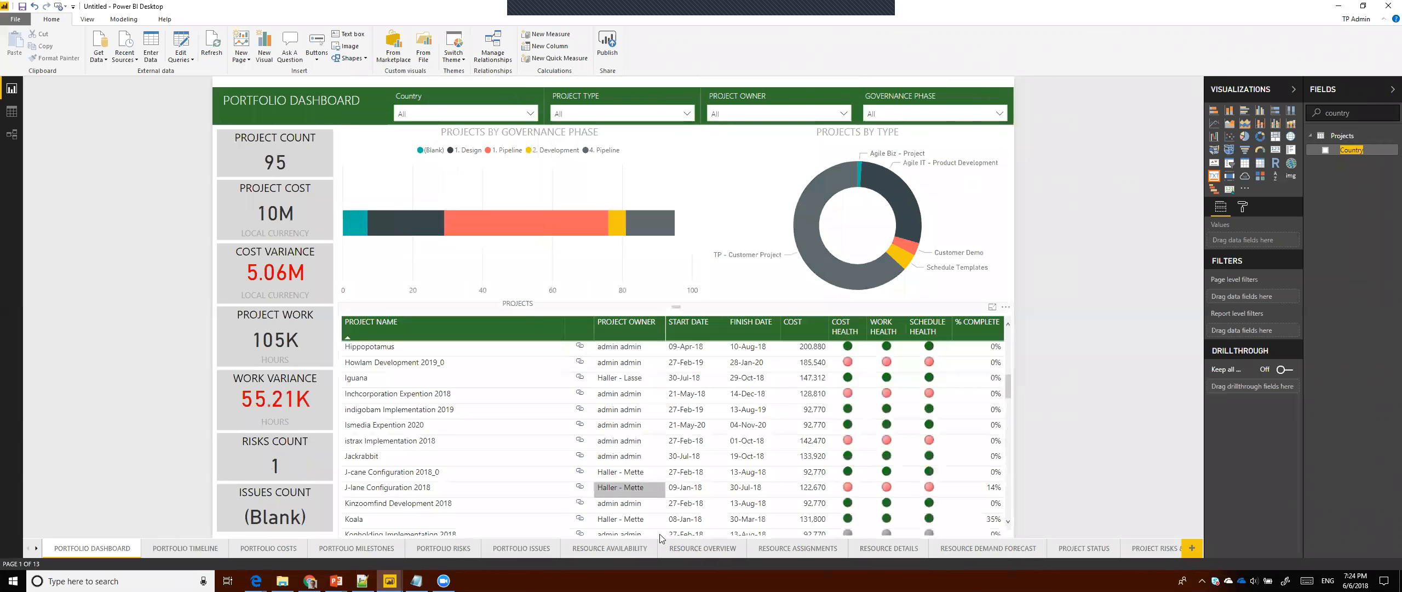
left_click(574, 549)
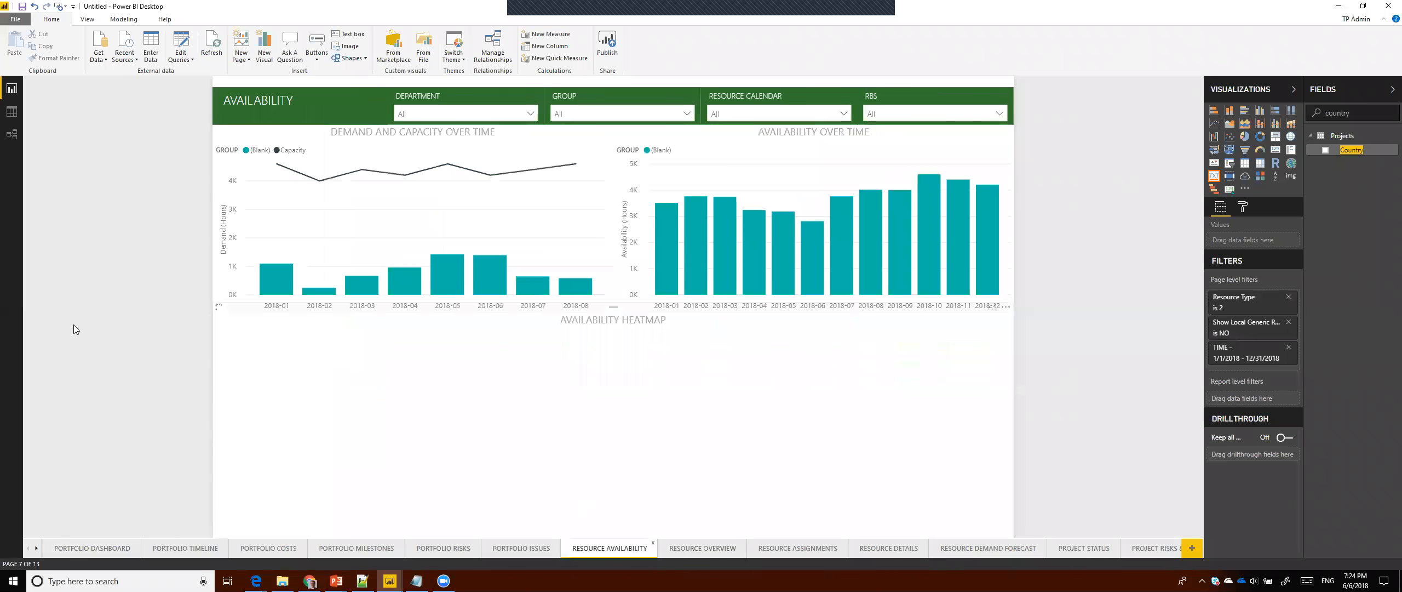
left_click(442, 83)
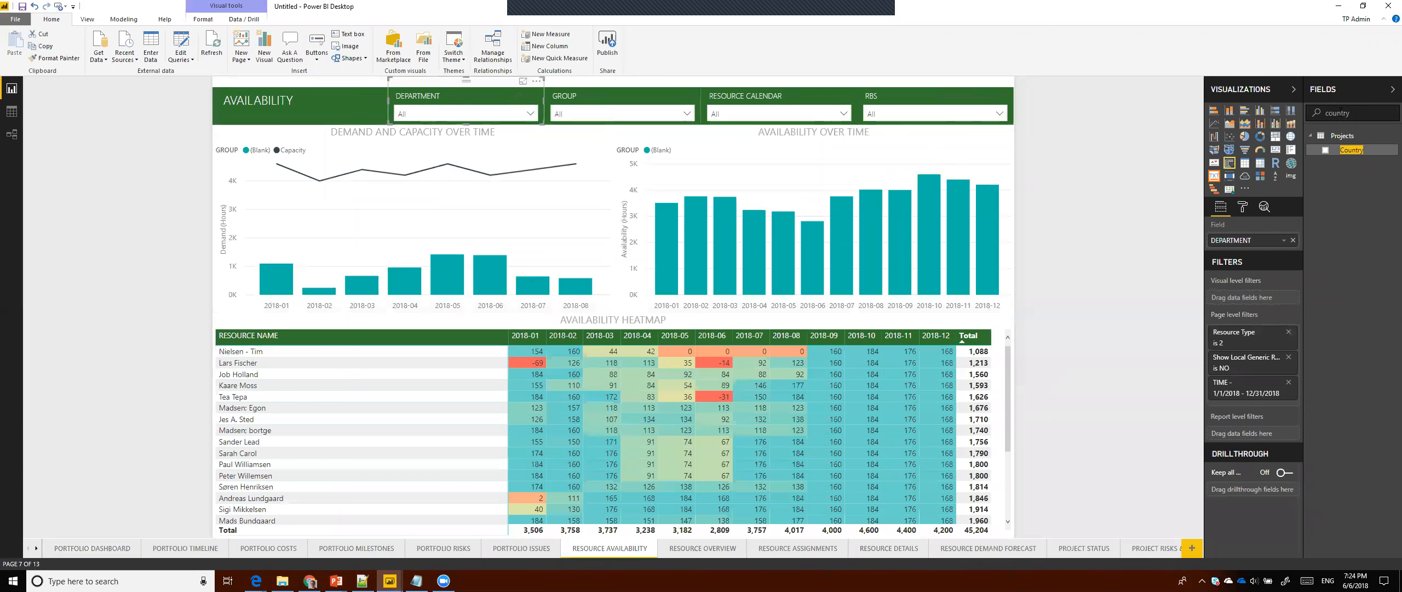
key("ctrl+a")
type("compete")
left_click_drag(1350, 154, 1253, 239)
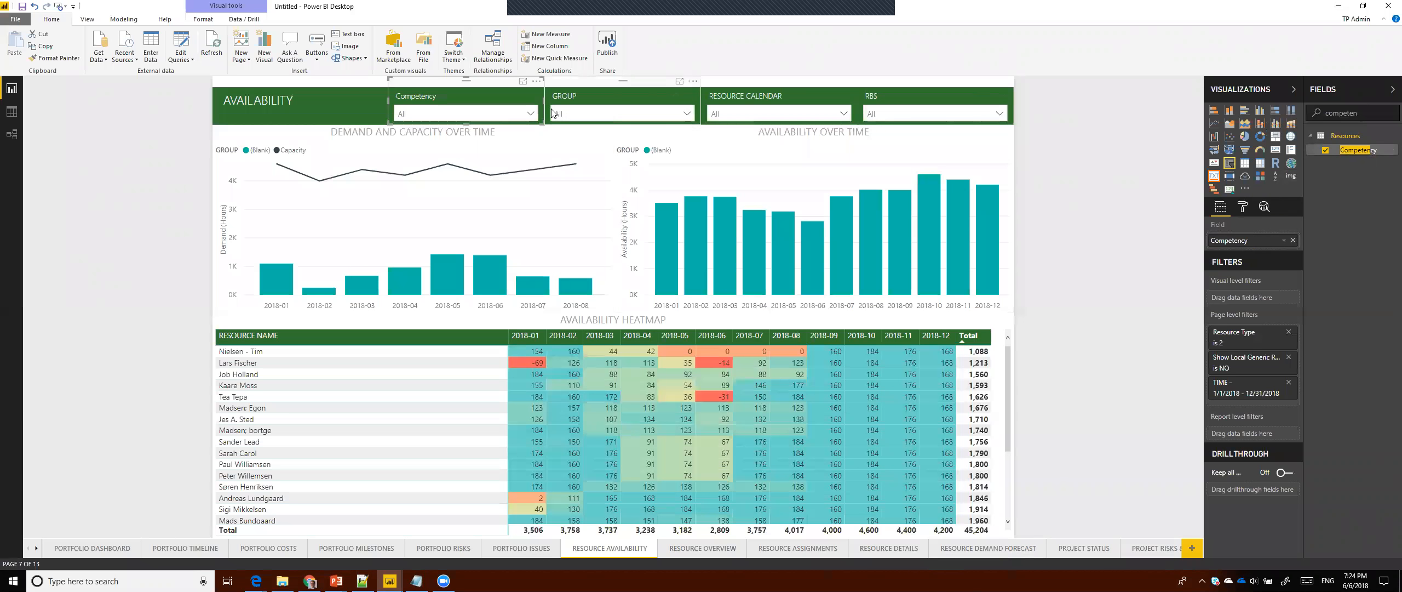
- Filter the Resource Availability page by Production Worker in the Competency slicer
left_click(531, 113)
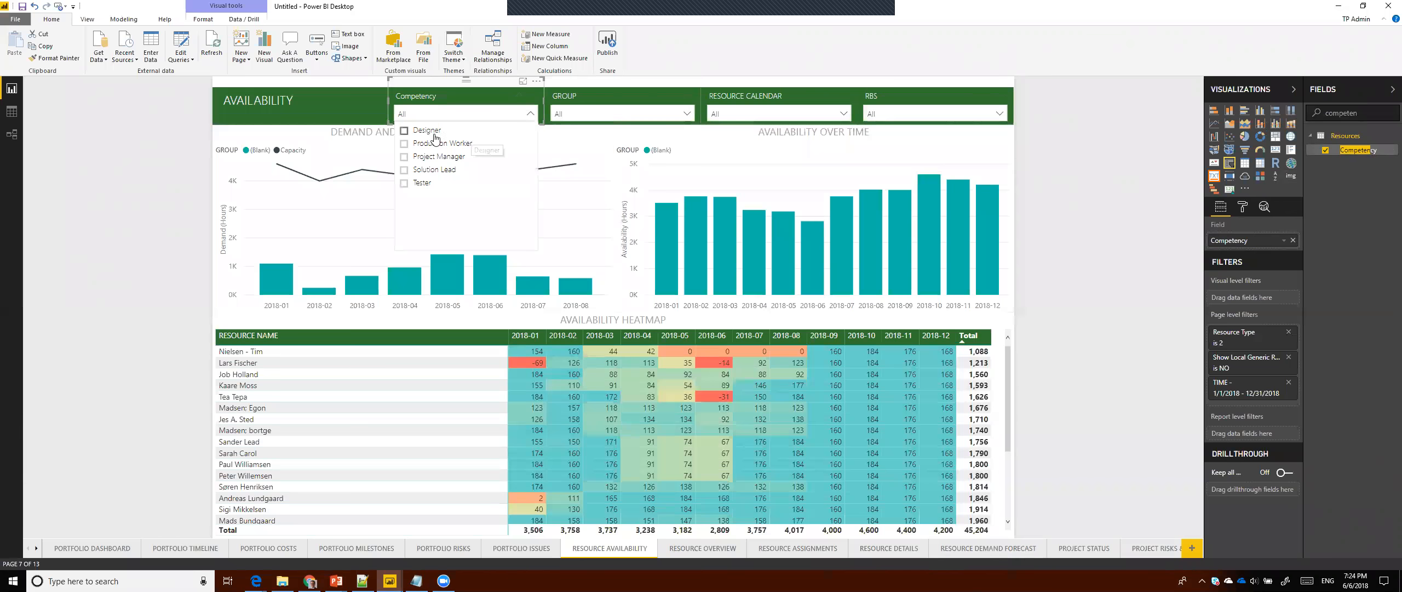
left_click(436, 143)
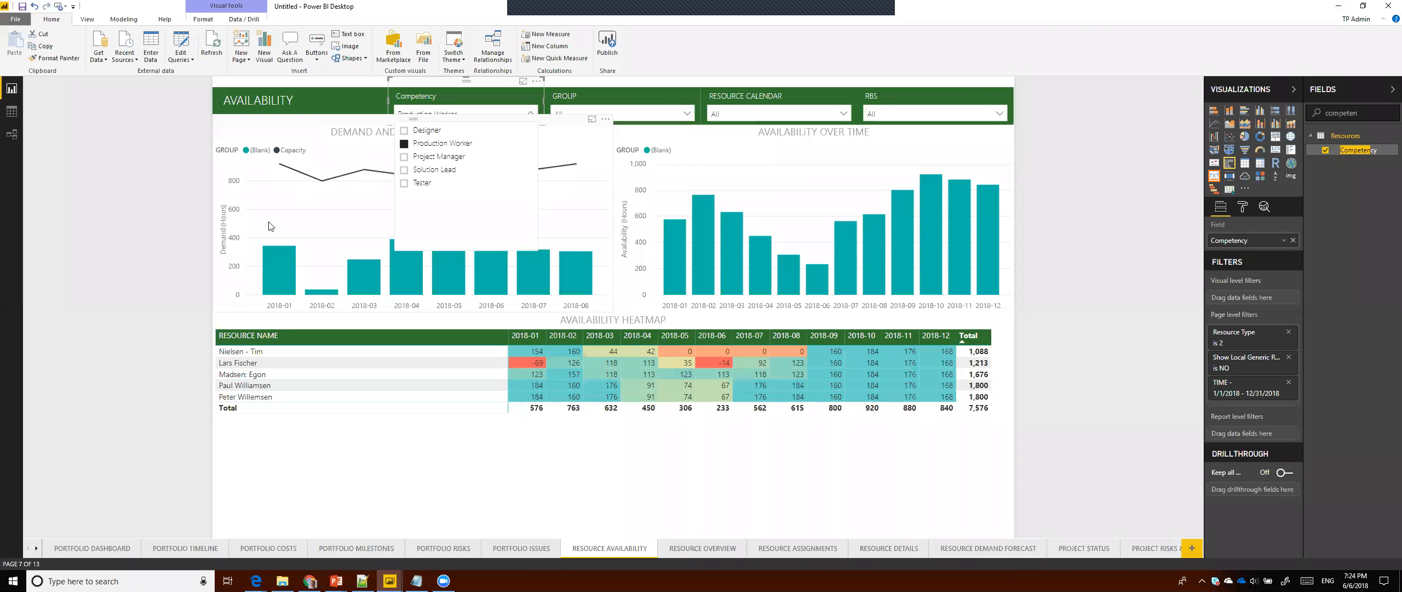
- Replace the Group column series of the Demand and Capacity Over Time chart with the Competency field
left_click(245, 148)
left_click(228, 144)
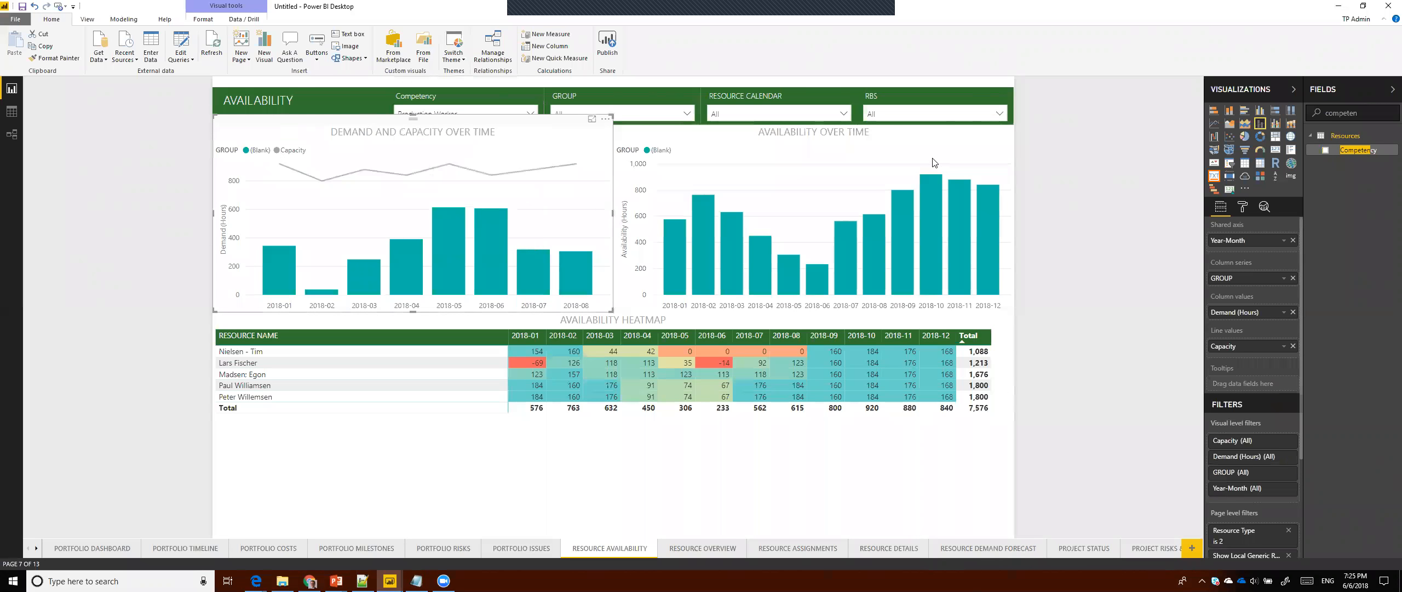
left_click_drag(1357, 149, 1239, 277)
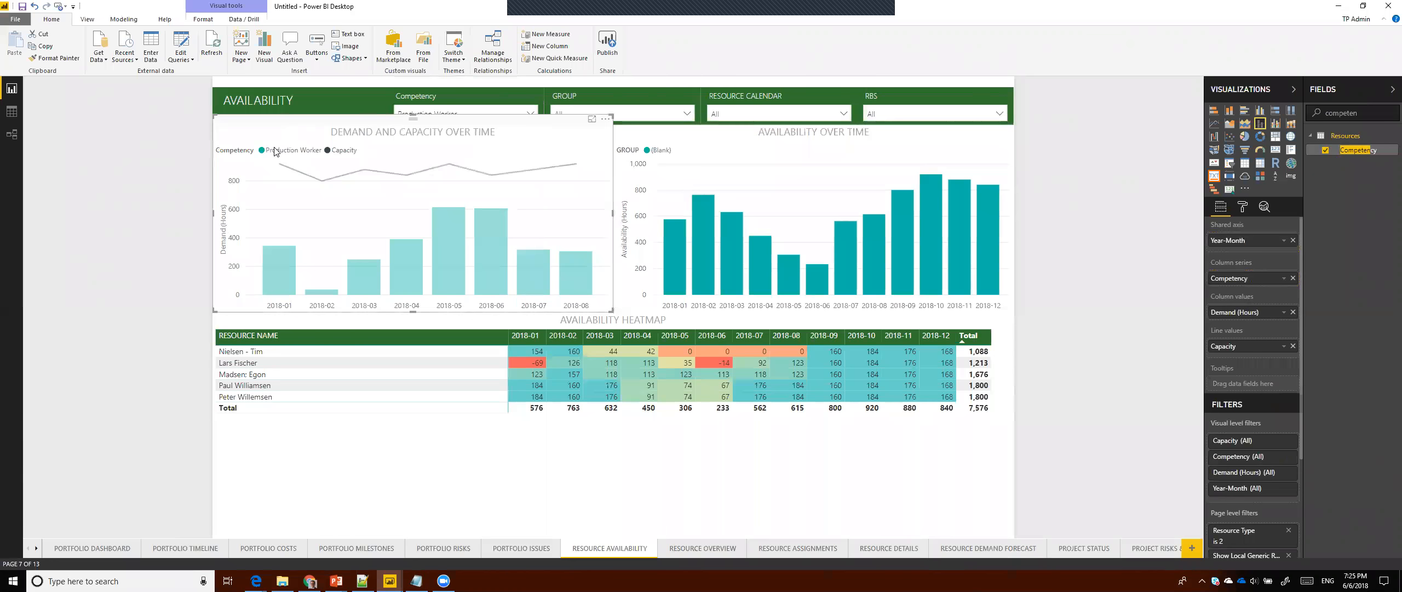
left_click(129, 244)
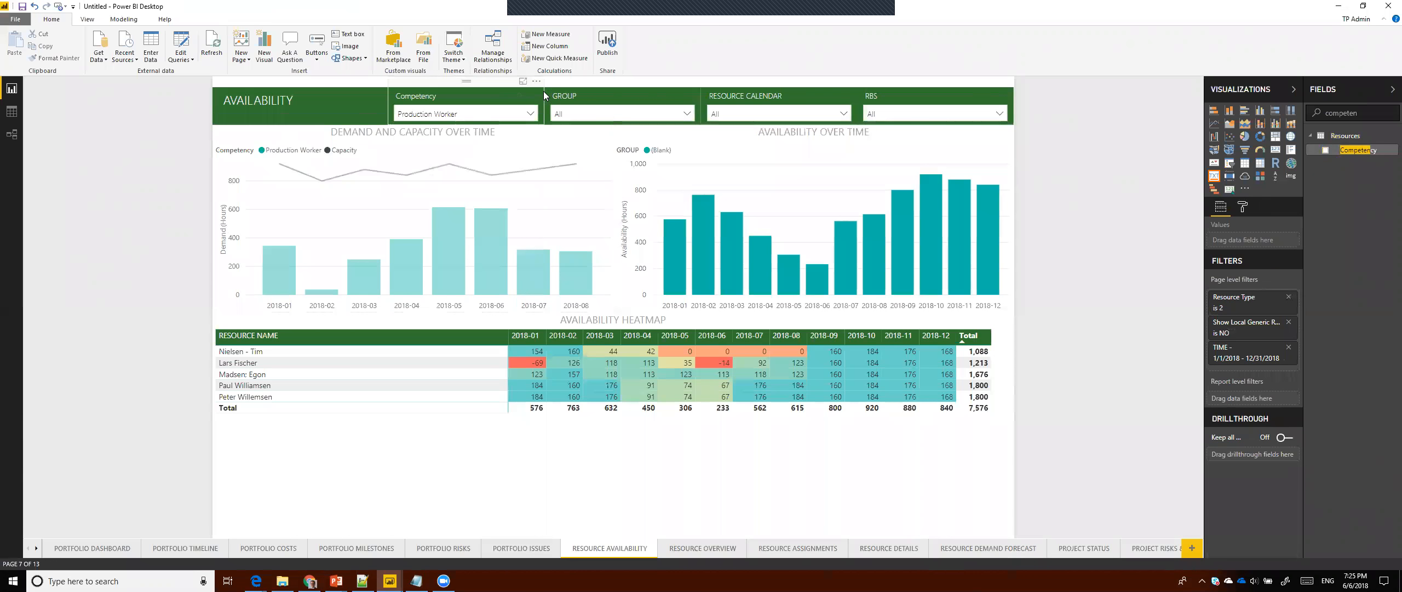
- Clear the Production Worker selection from the Competency slicer and highlight Tester and Capacity in the Demand and Capacity Over Time chart
left_click(531, 113)
left_click(405, 144)
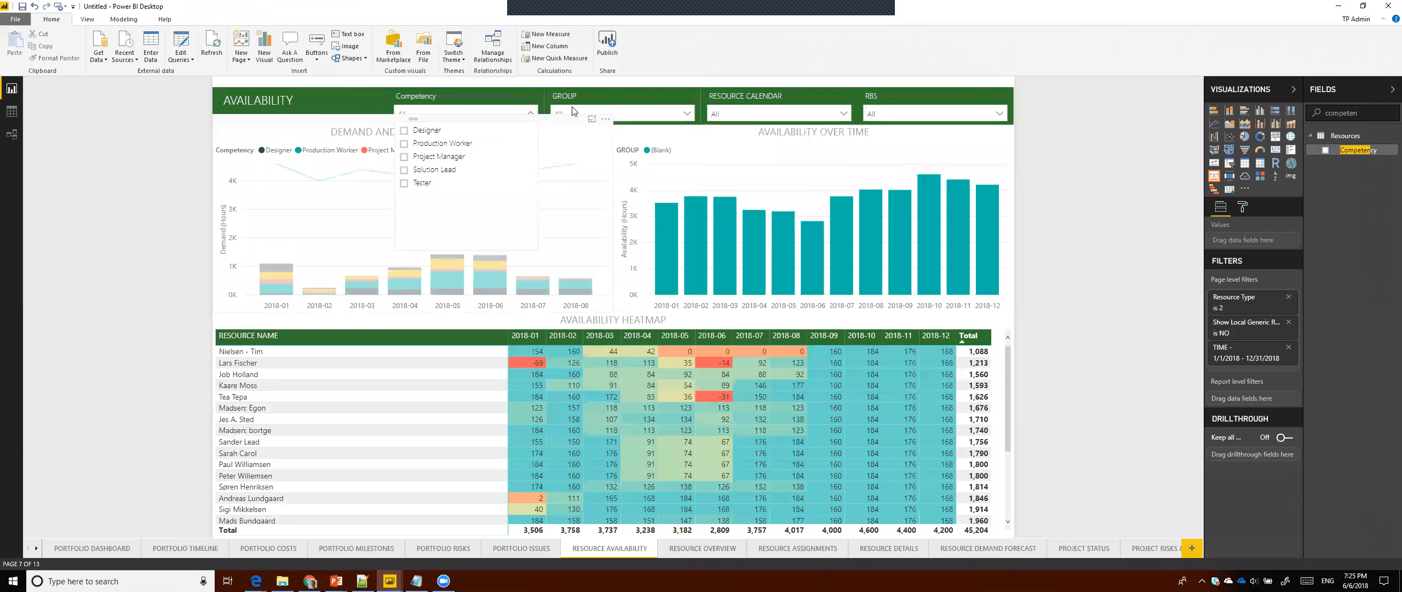
left_click(532, 112)
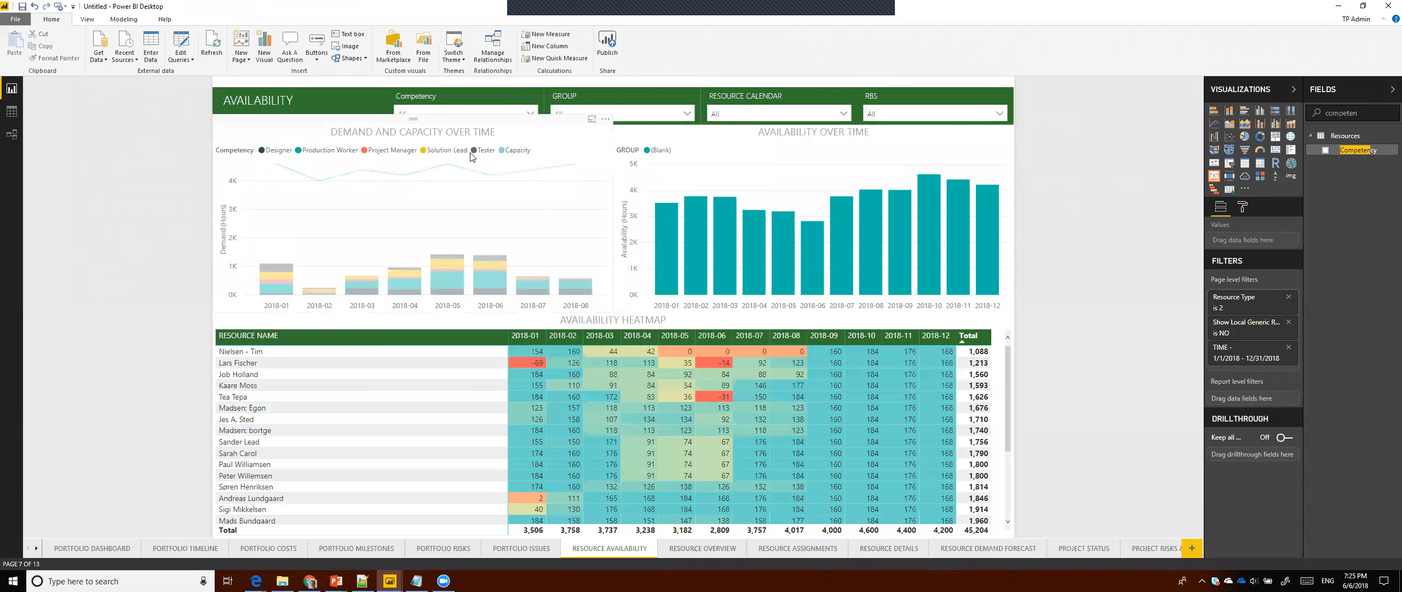
left_click(482, 149)
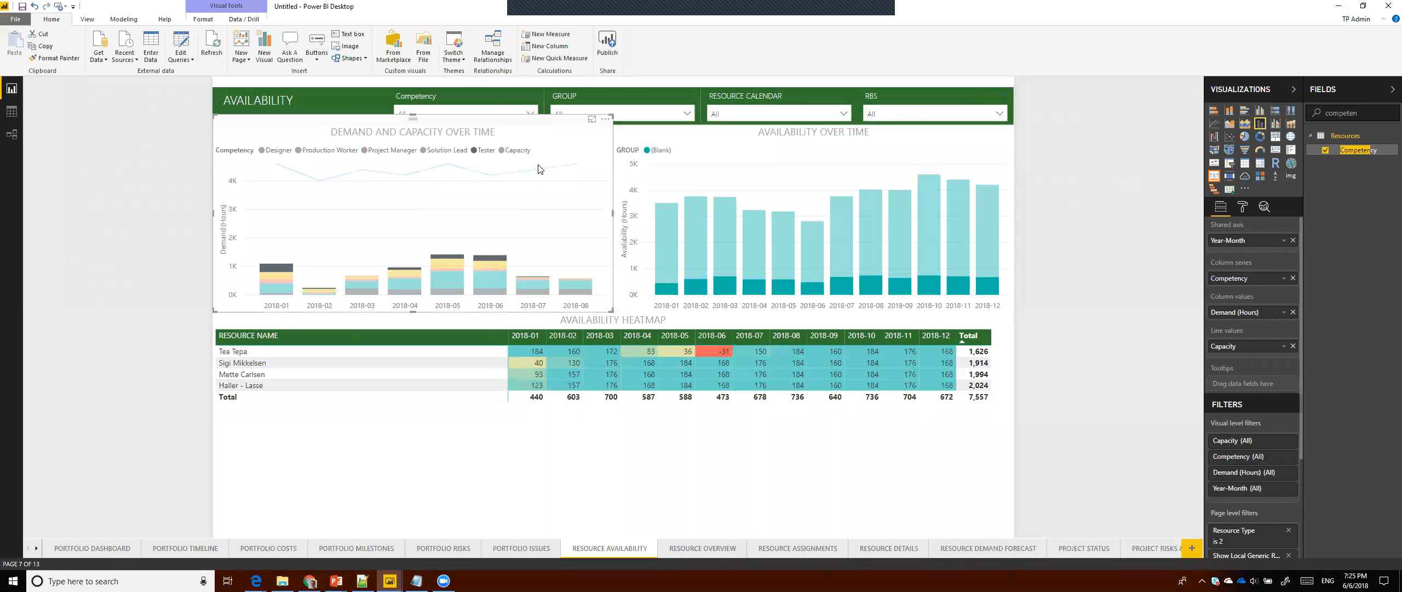
left_click(519, 152)
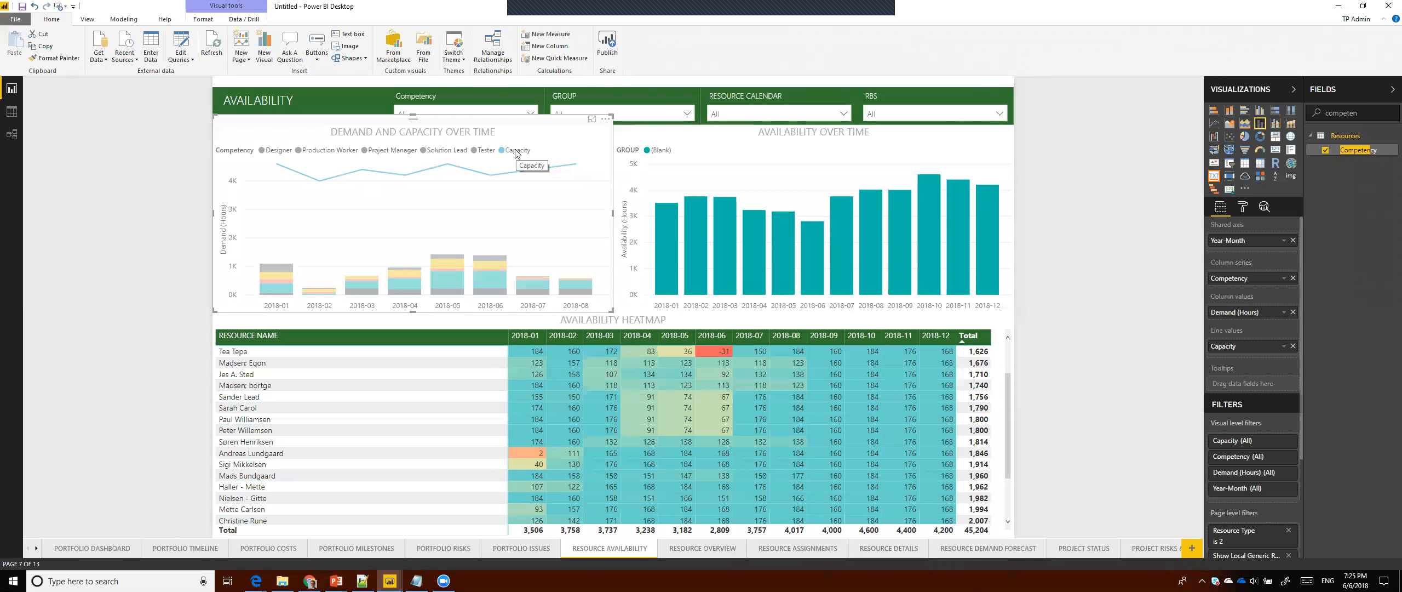
- Replace the Group legend of the Availability Over Time chart with Competency and highlight its Solution Lead segment for 2018-02
left_click(680, 144)
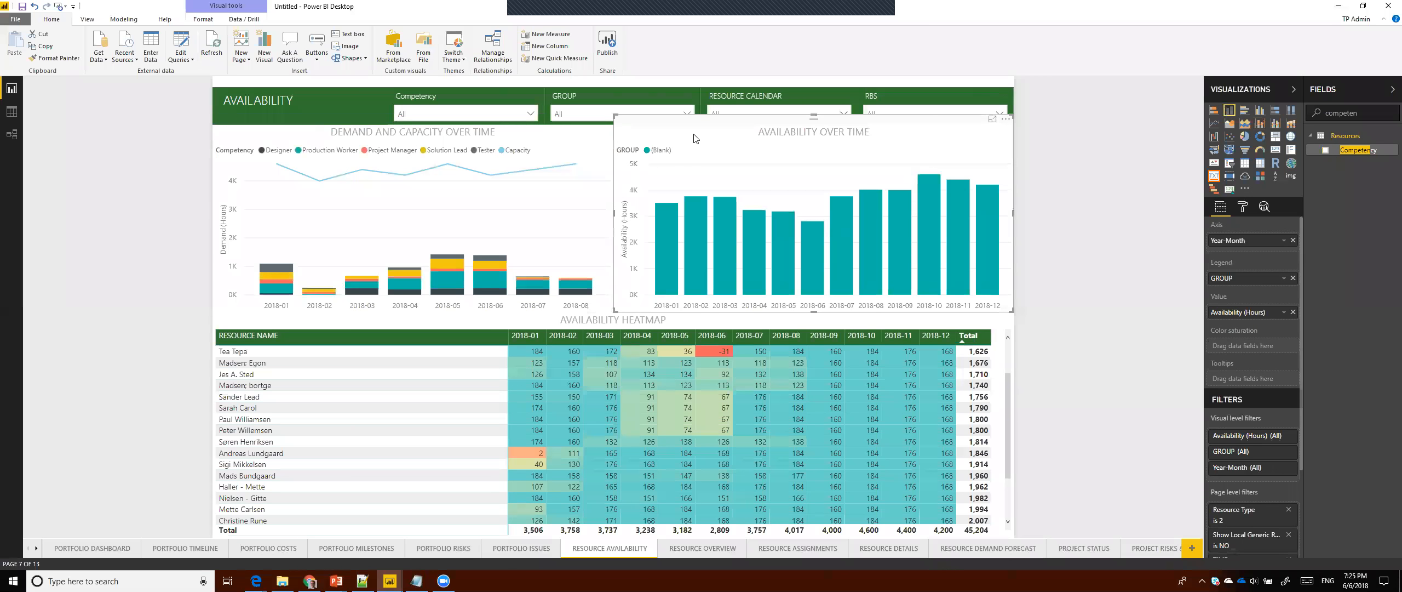
left_click_drag(1337, 150, 1260, 279)
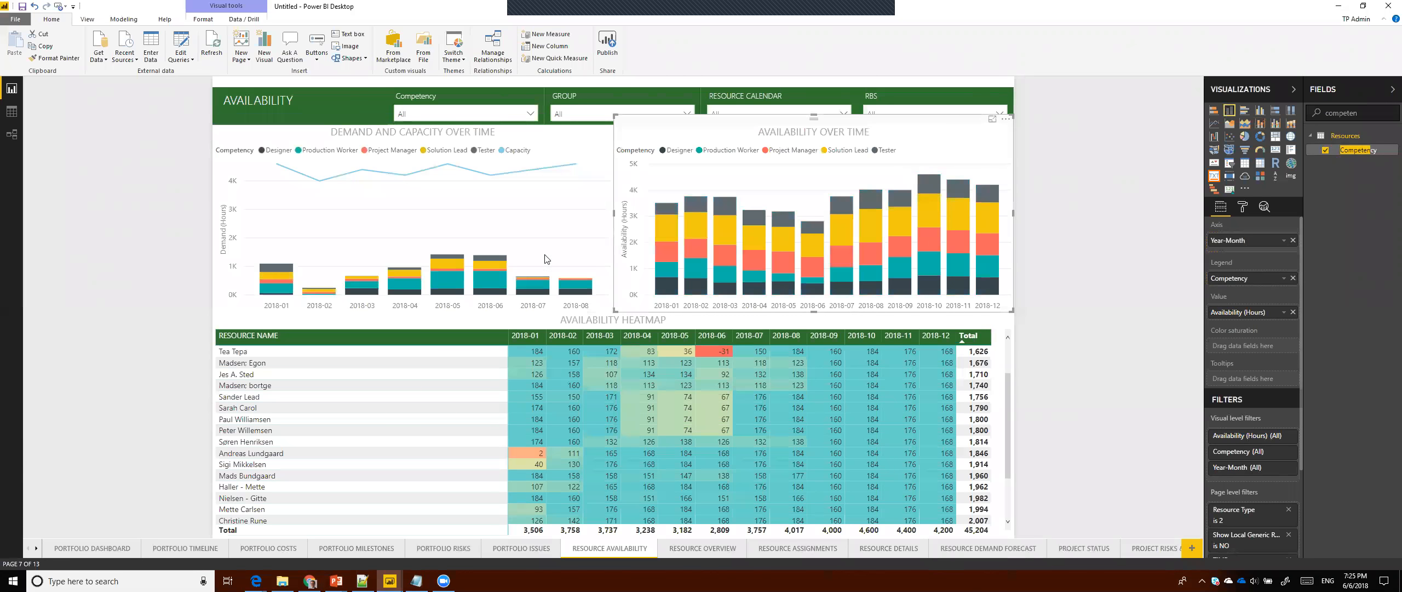
left_click(691, 223)
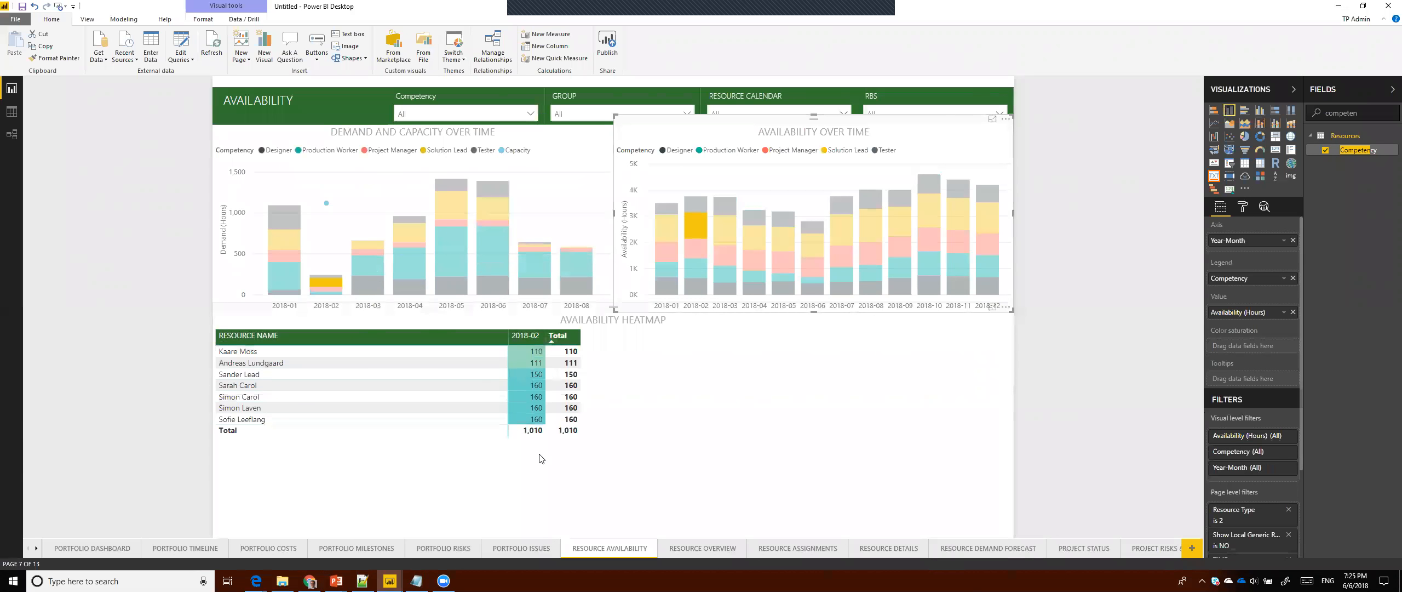
- Add a new blank page to the report and move it in front of the Portfolio Dashboard page
left_click(82, 555)
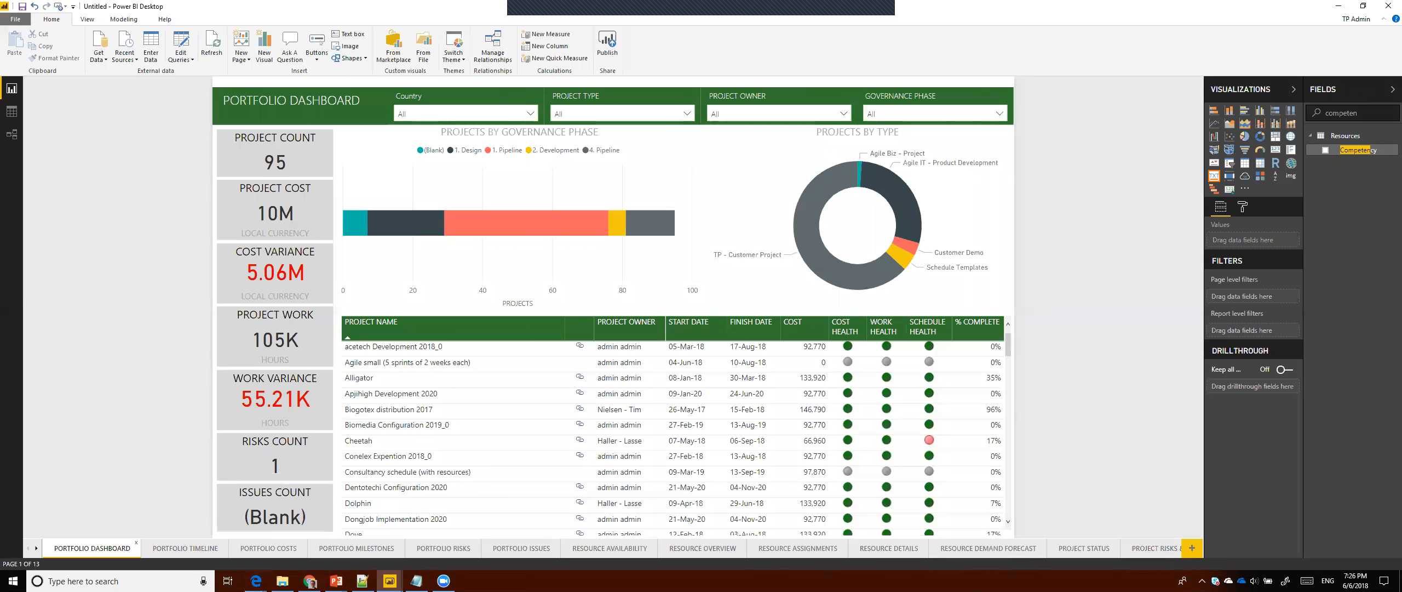
left_click(1191, 550)
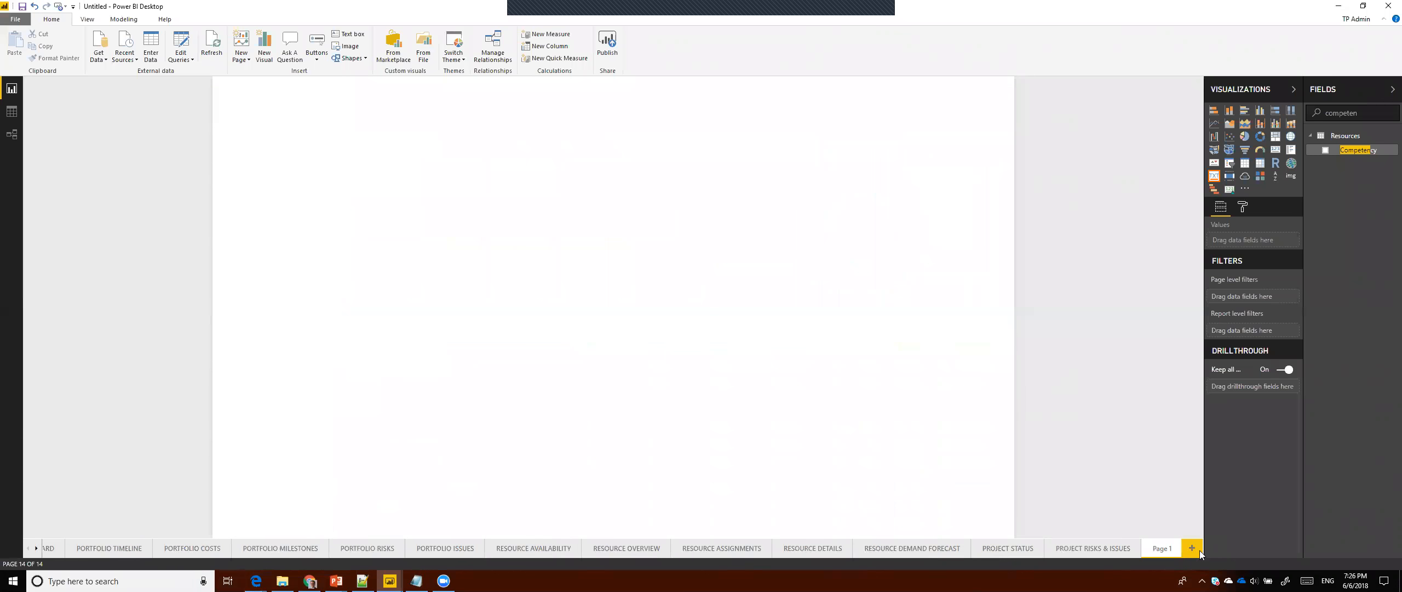
left_click_drag(1169, 553, 30, 548)
left_click(29, 548)
left_click(29, 548)
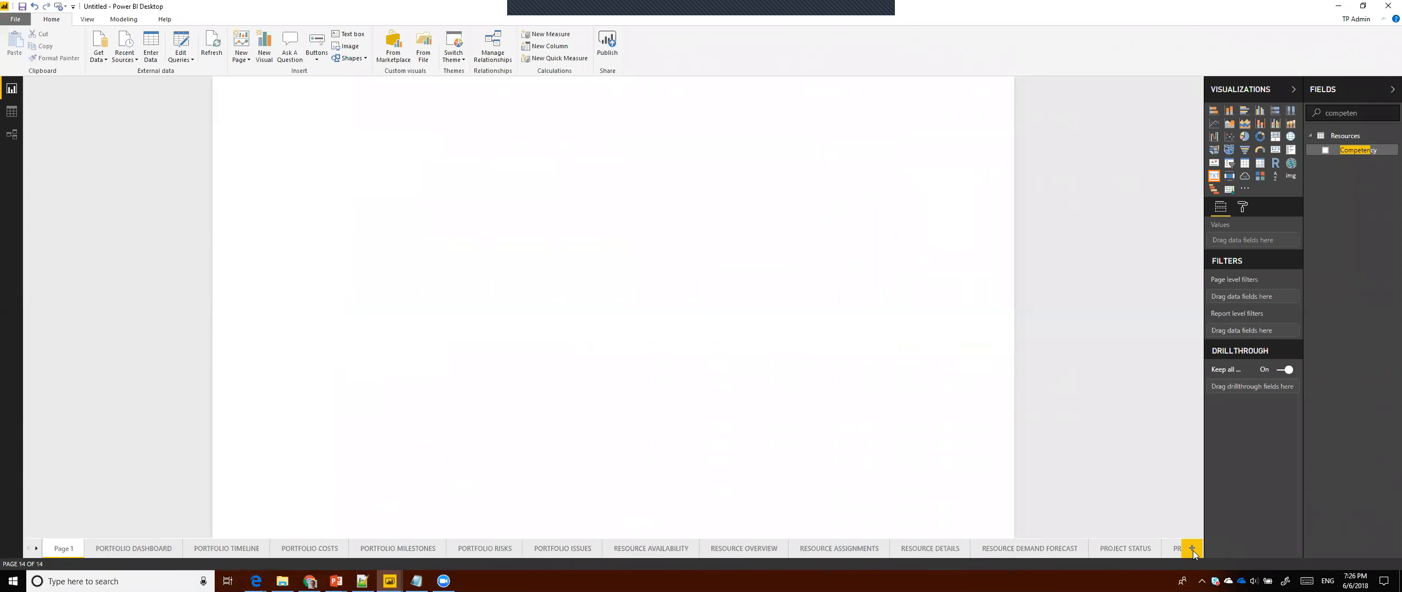
- Rename the new first page as FRONT PAGE
double_click(72, 545)
type("FRONT PA")
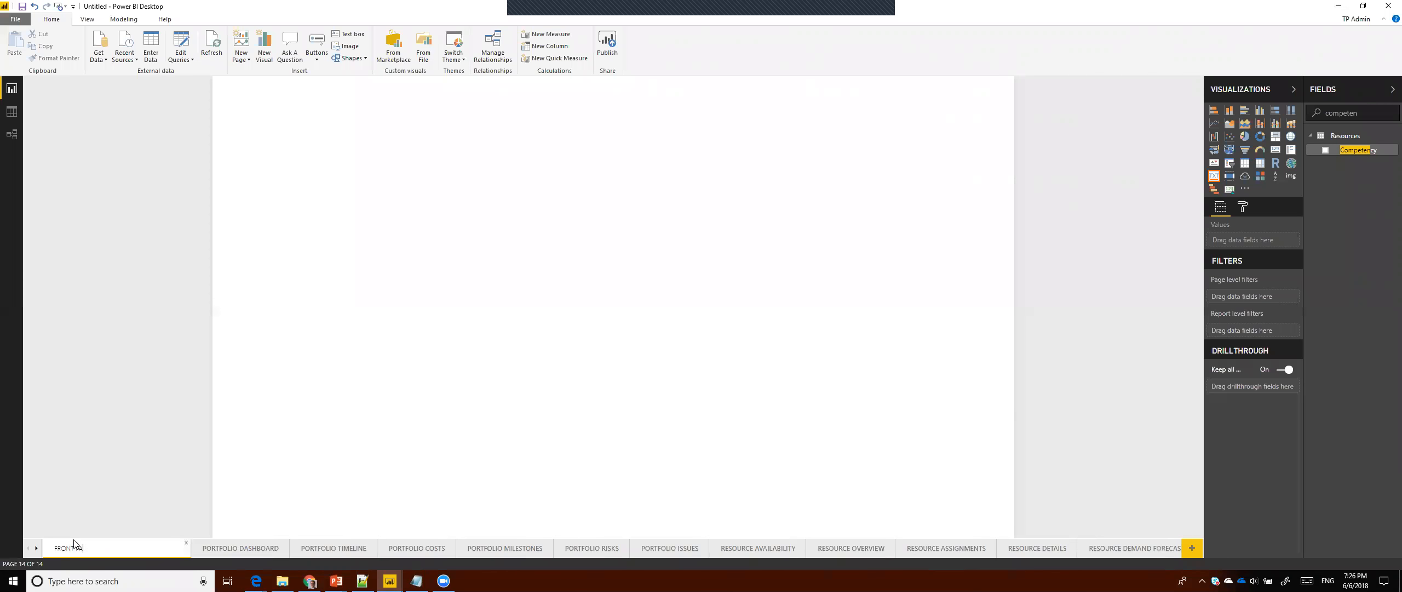
key("Return")
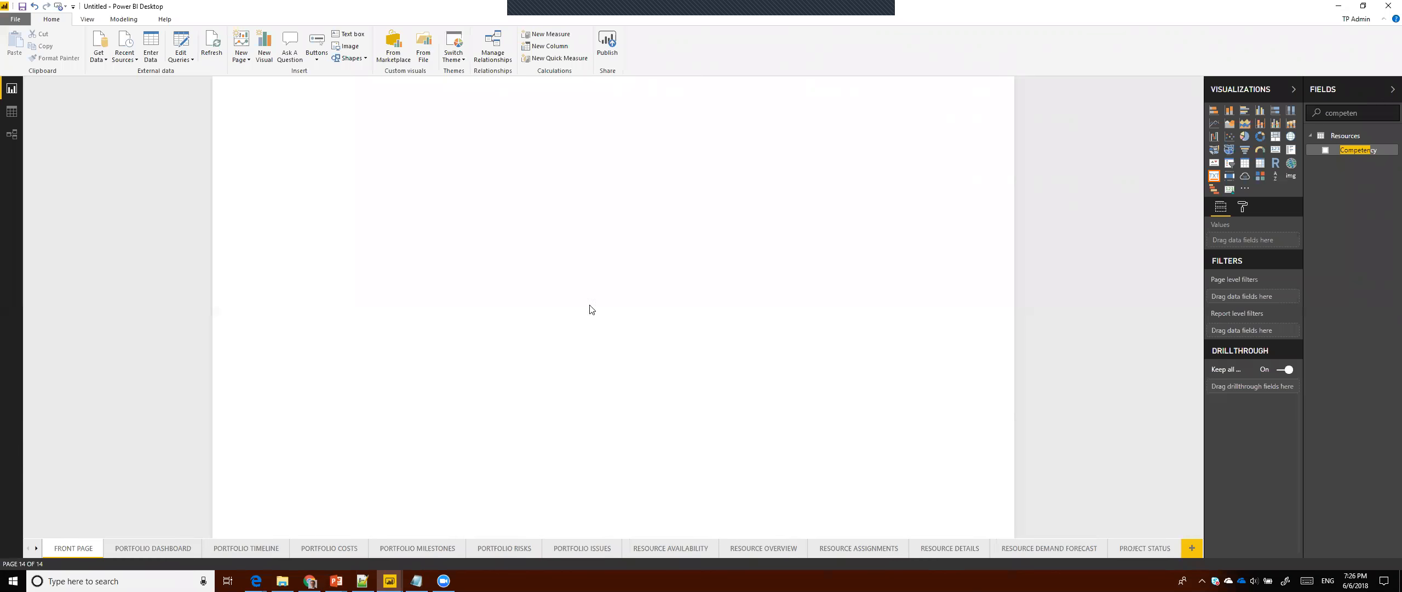
- Show the page background options for the FRONT PAGE and start switching to another open window
left_click(1242, 213)
left_click(1233, 290)
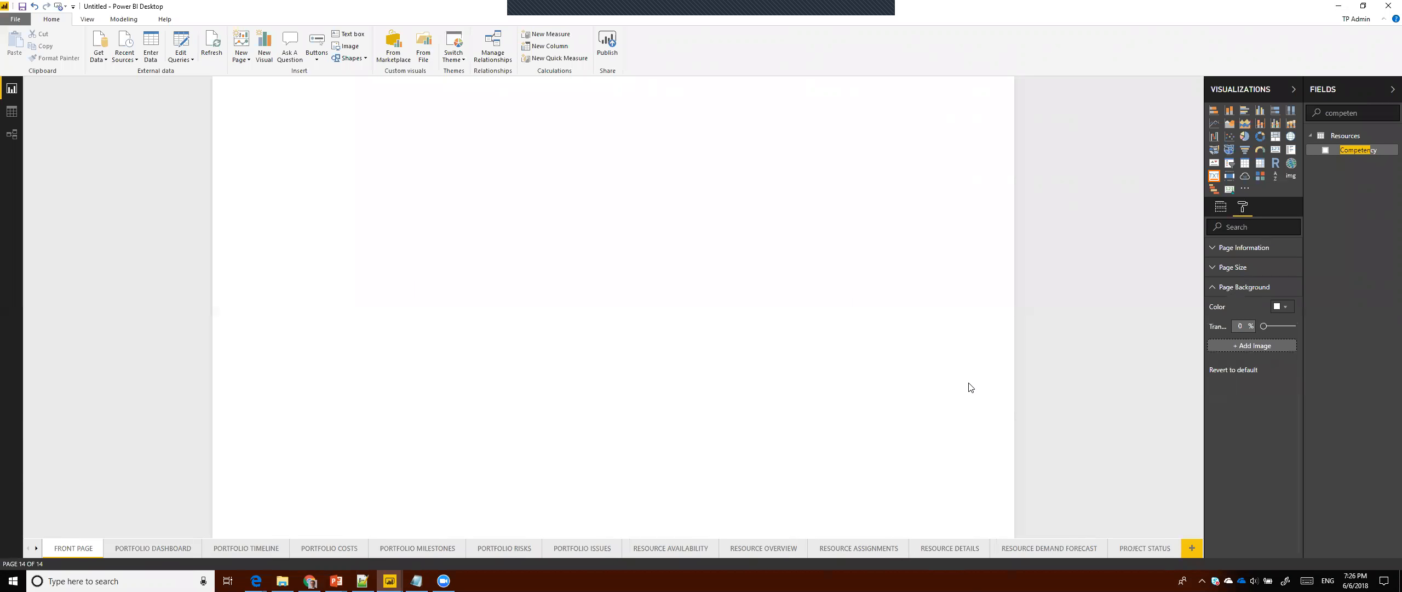
key("alt+Tab")
key("alt+Tab")
key("alt+Tab")
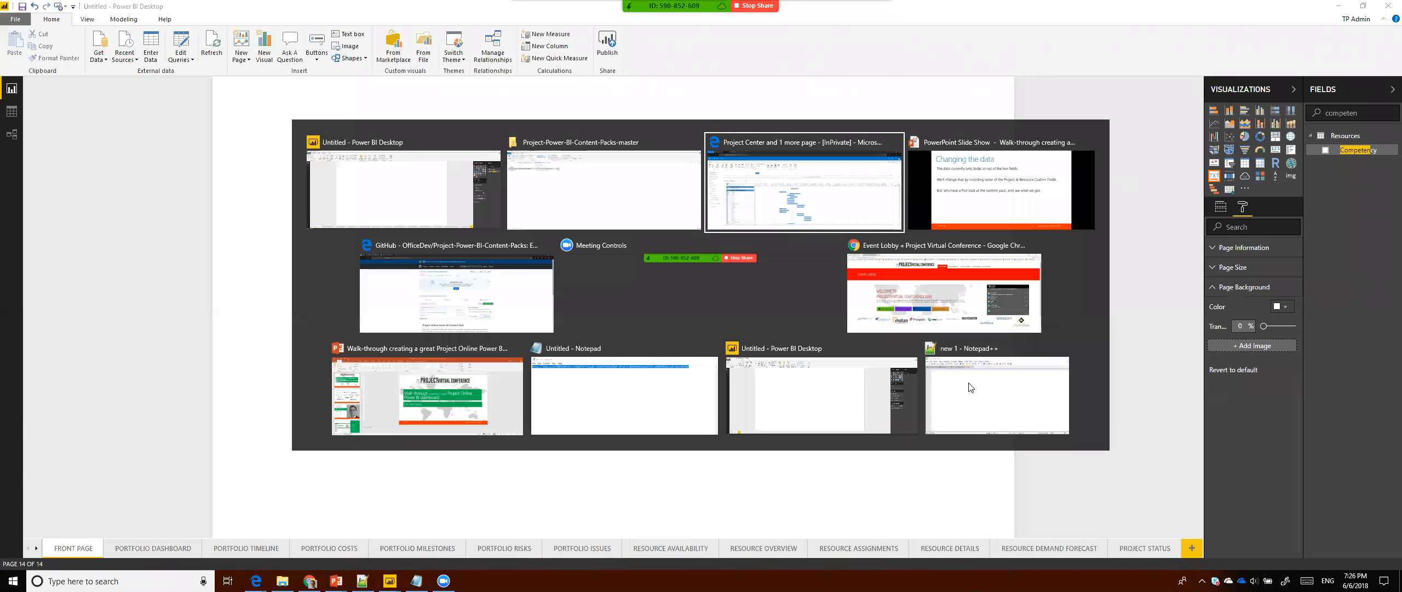
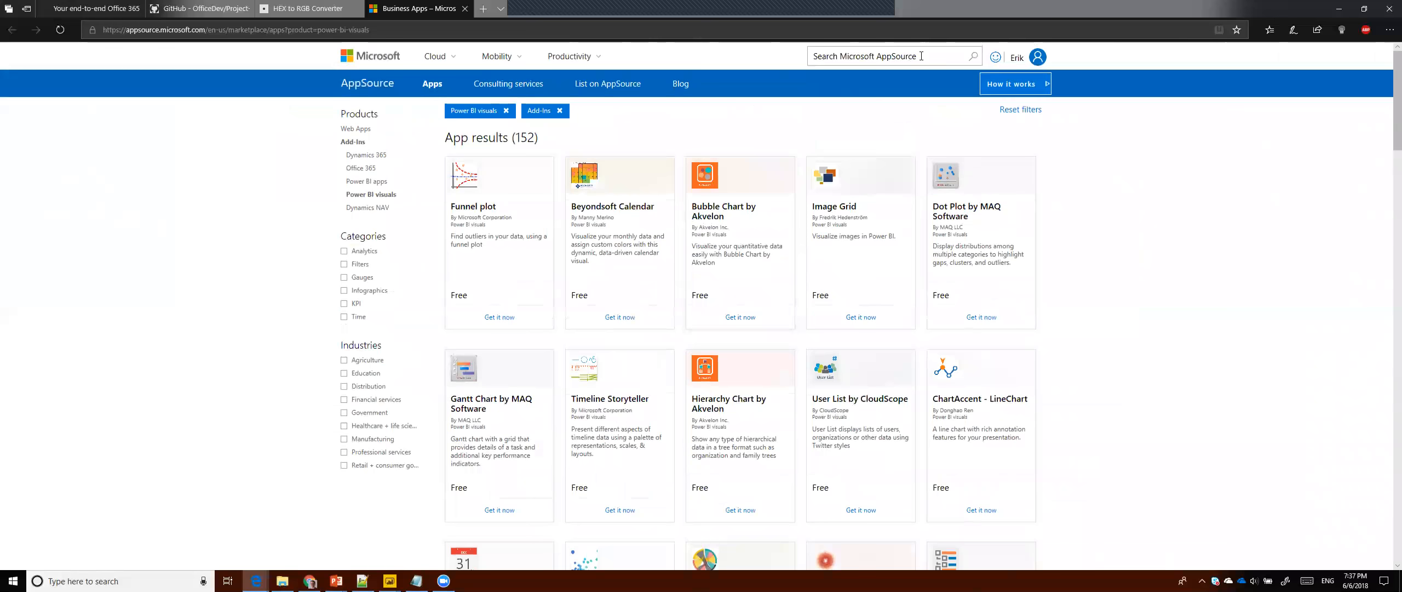
- Search Microsoft AppSource for GANTT, accept the terms for Gantt Chart by MAQ Software and download the visual for Power BI
type("GANTT")
key("Return")
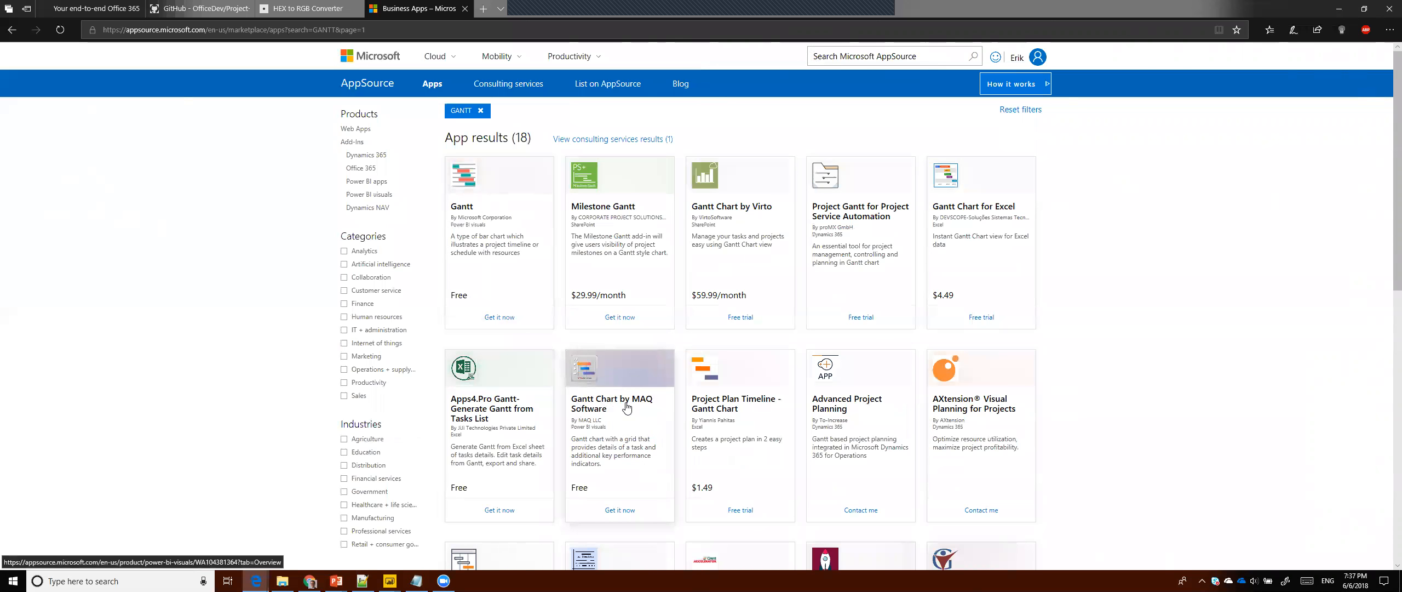
left_click(621, 514)
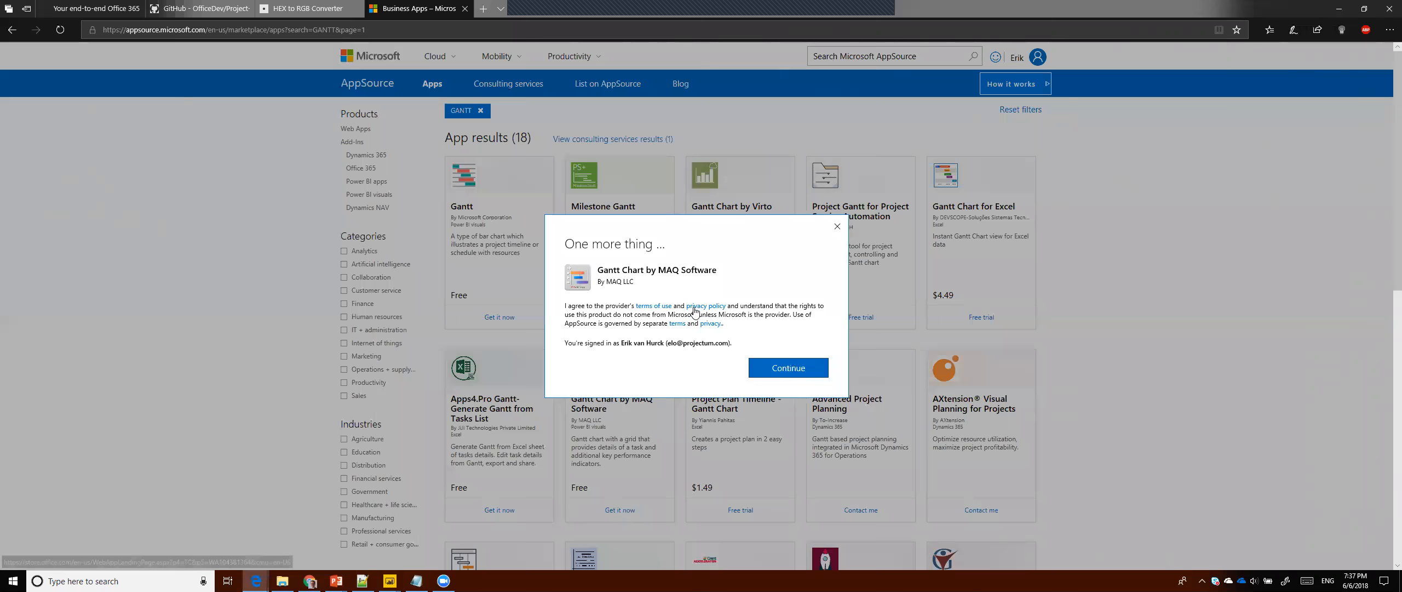
left_click(774, 375)
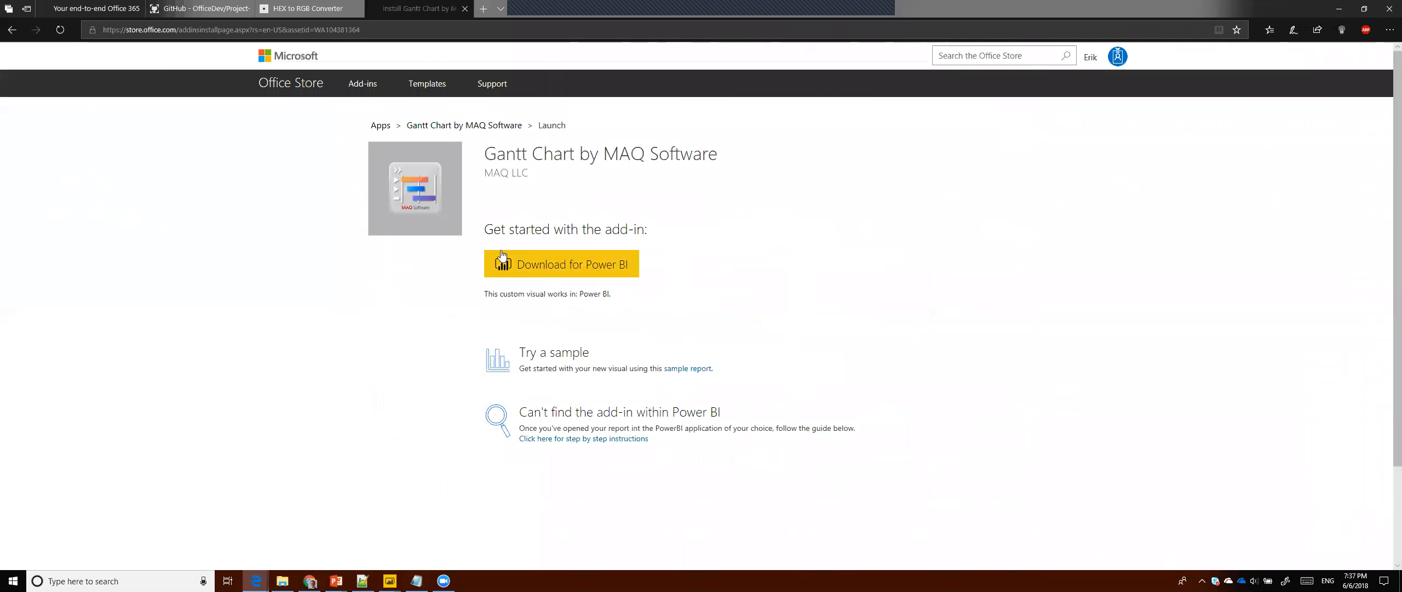
left_click(550, 270)
scroll(545, 263, "down", 5)
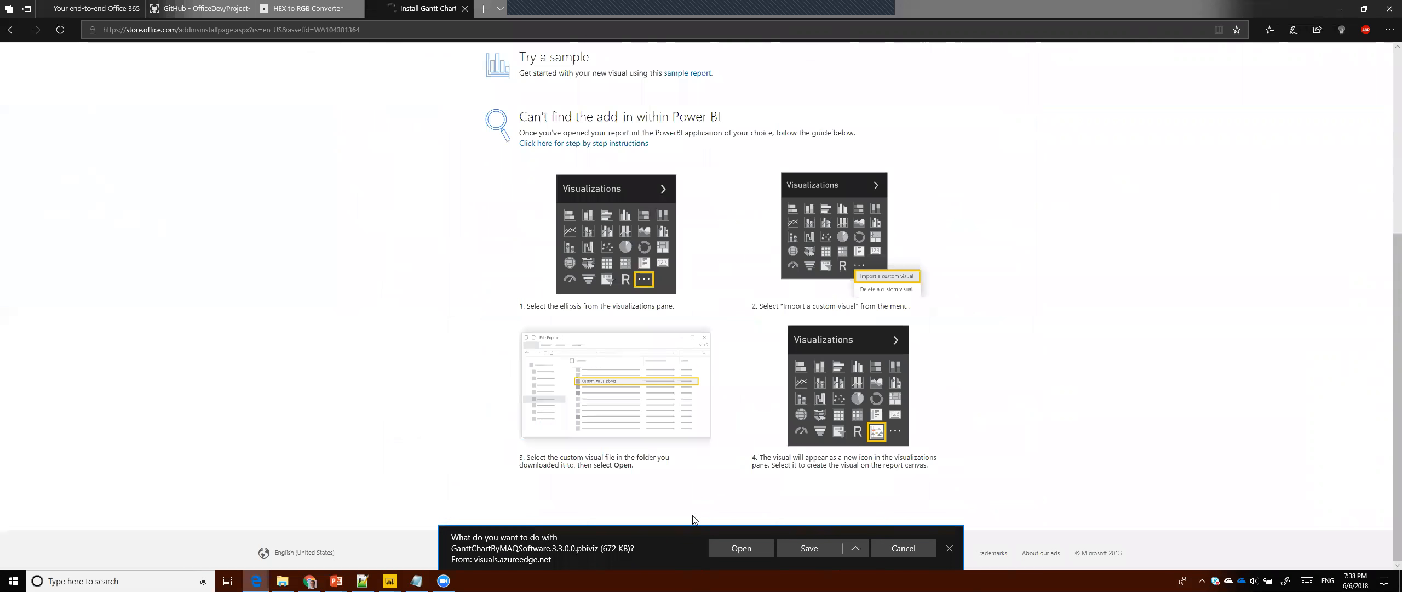
- Save the downloaded visual in the PVC2018 folder as GANTT visual.pbiviz and dismiss the download notification
left_click(855, 548)
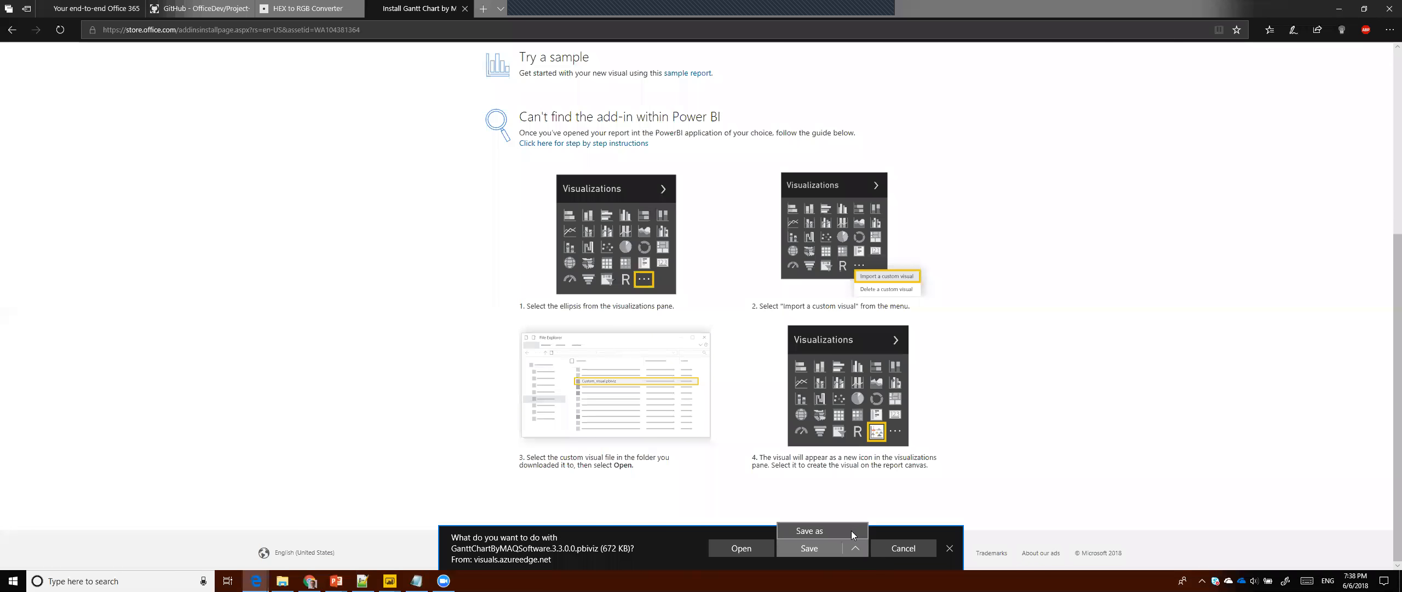
left_click(852, 530)
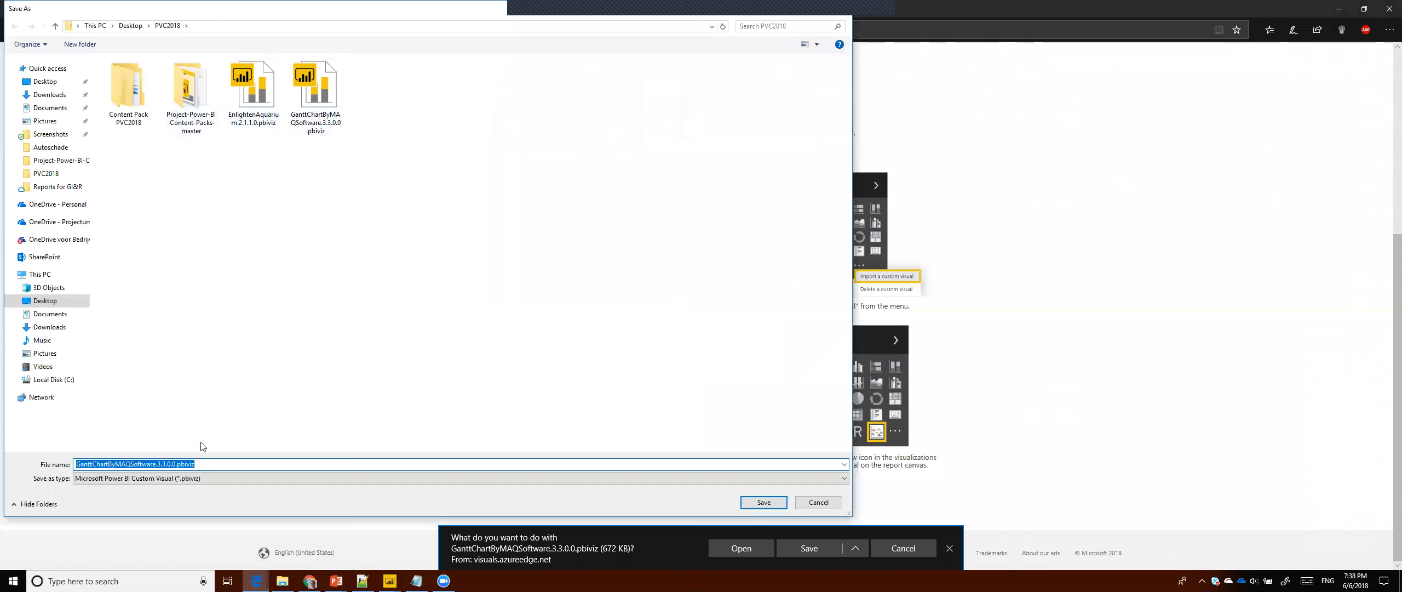
left_click(177, 464)
key("shift+Home")
type("GANTT visu")
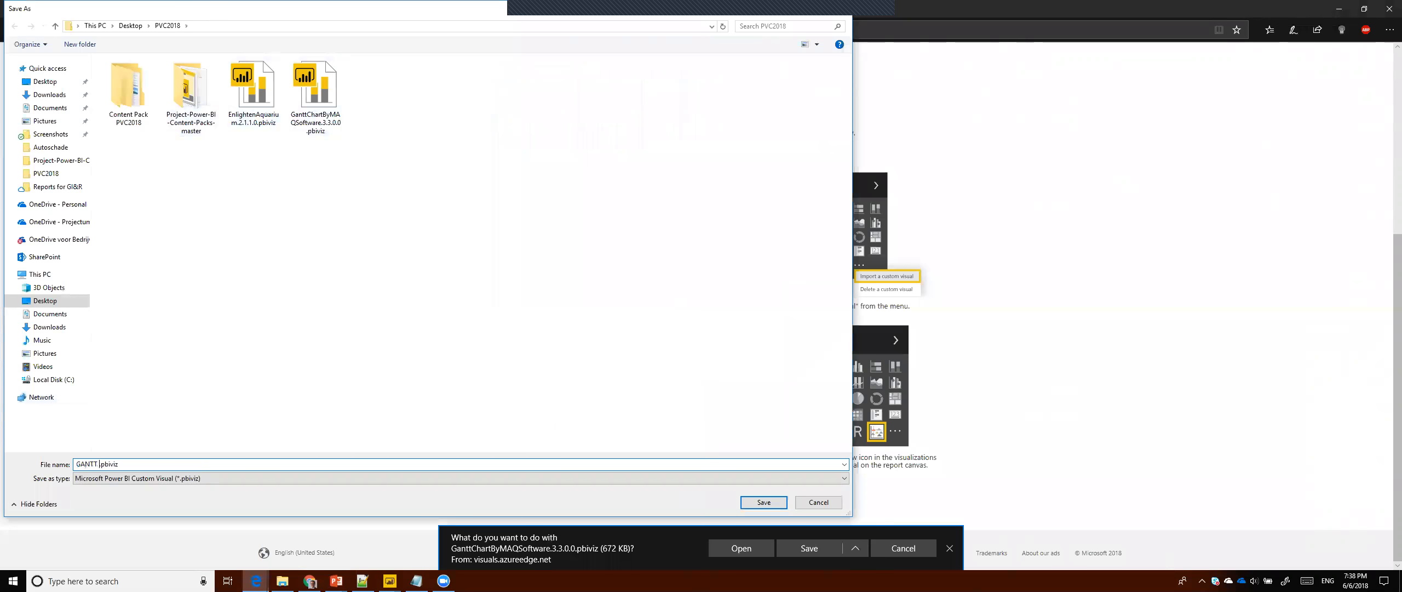
type("al")
left_click(761, 501)
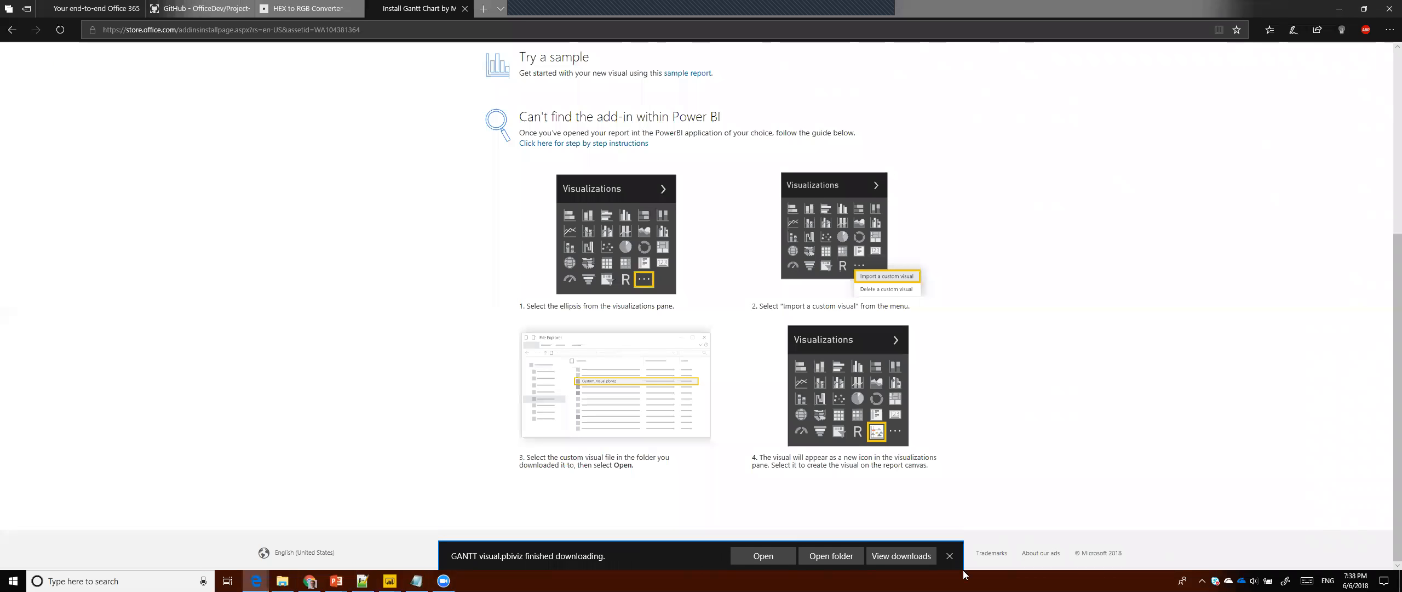
left_click(952, 559)
- Switch to File Explorer and select GANTT visual.pbiviz in the PVC2018 folder
left_click(284, 581)
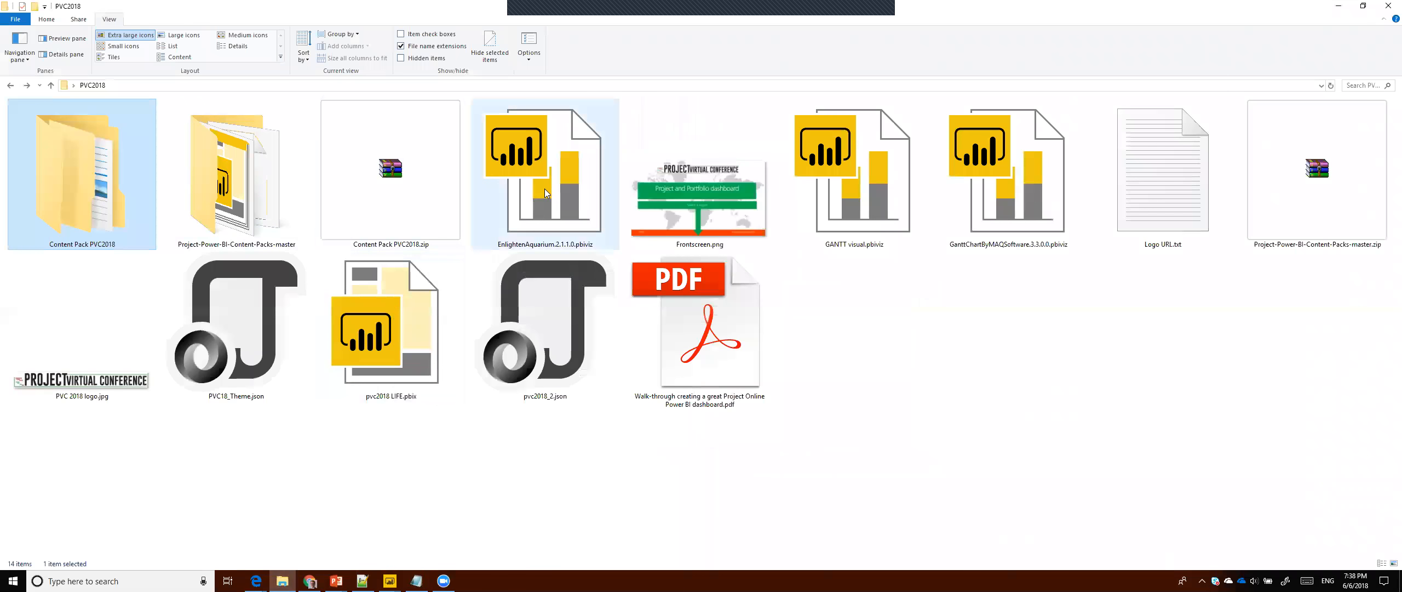
left_click(846, 177)
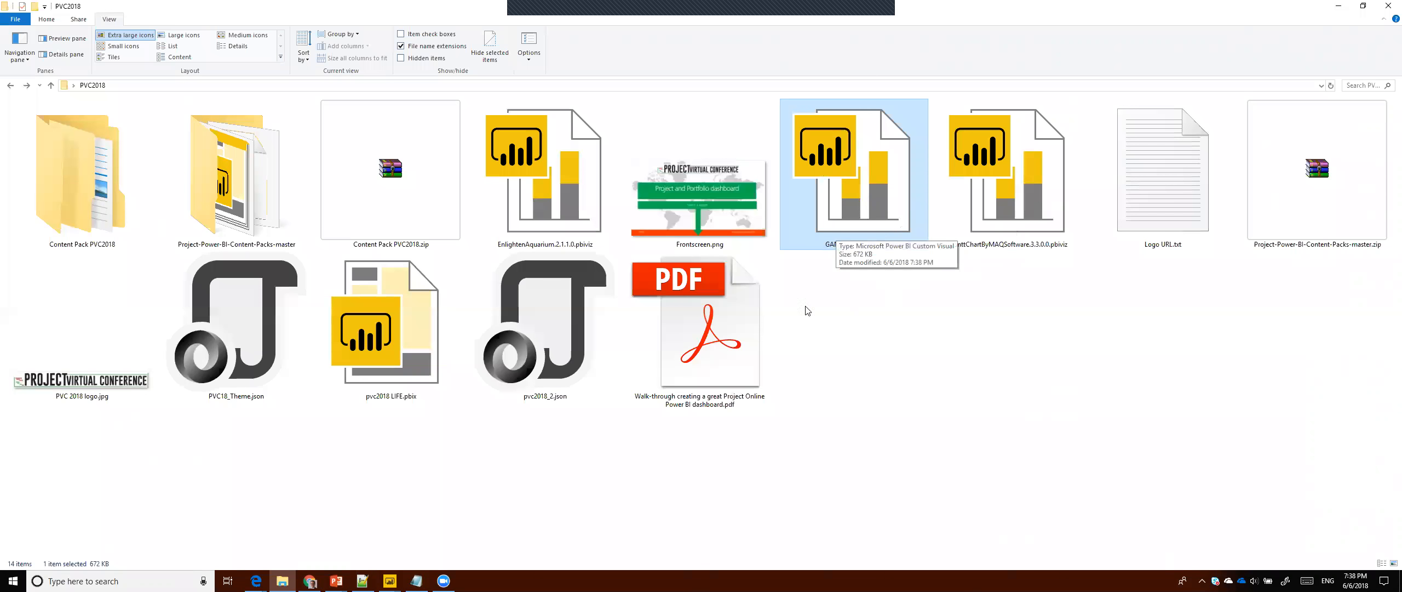
- Switch to the pvc2018 LIFE report in Power BI Desktop and import the custom visual from GANTT visual.pbiviz
left_click(390, 581)
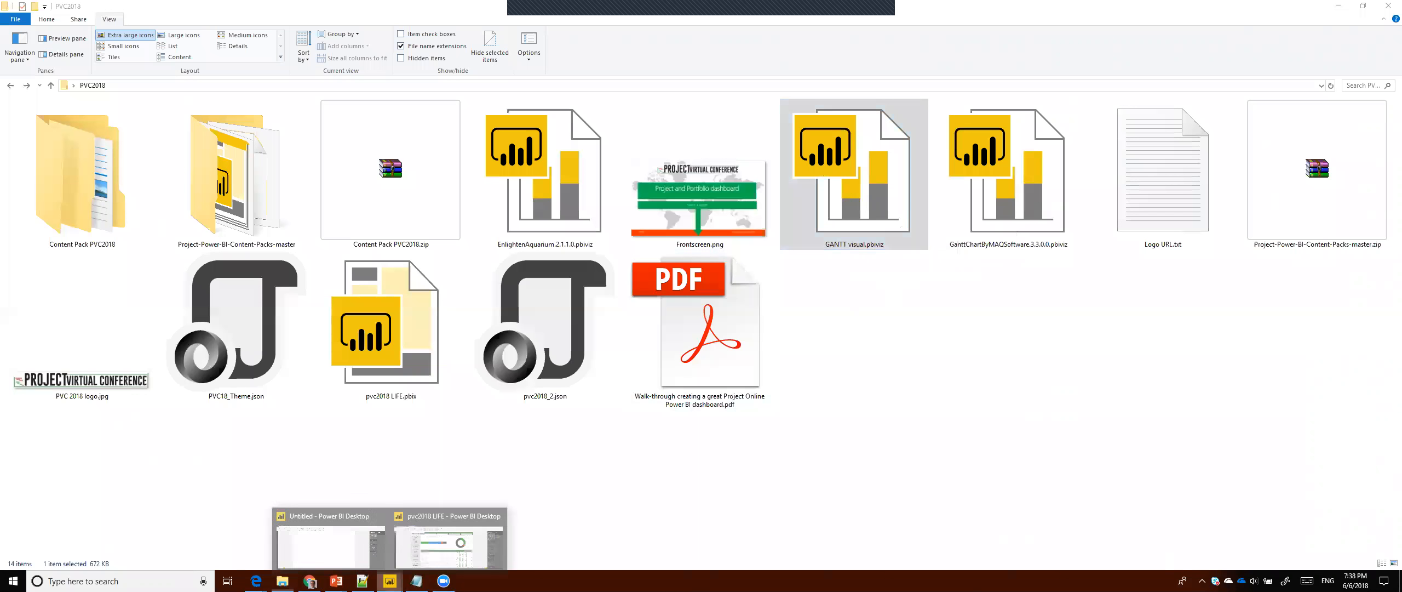
left_click(404, 550)
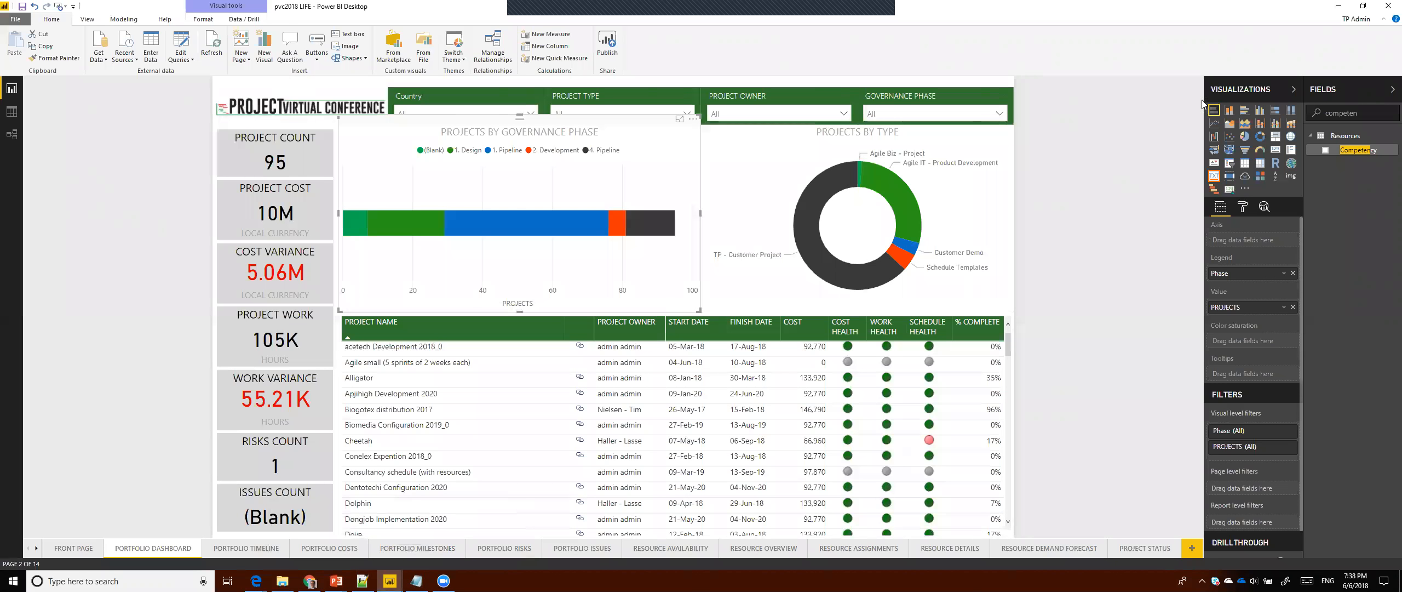
left_click(1245, 191)
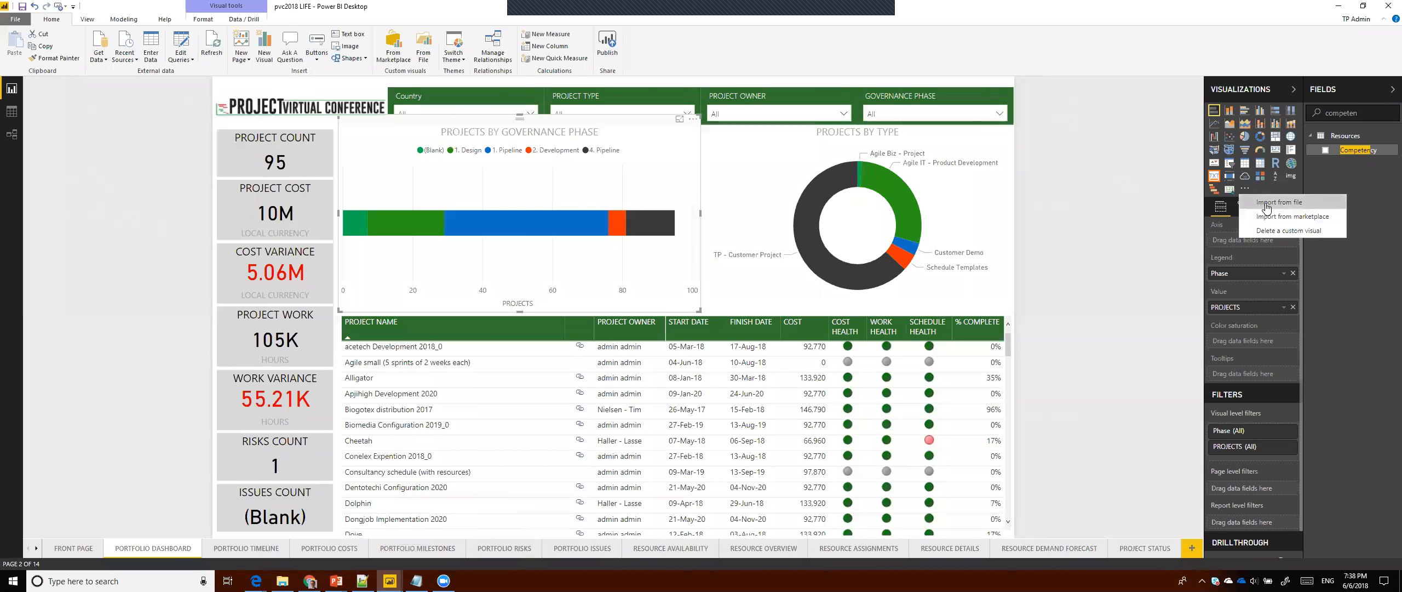
left_click(1266, 207)
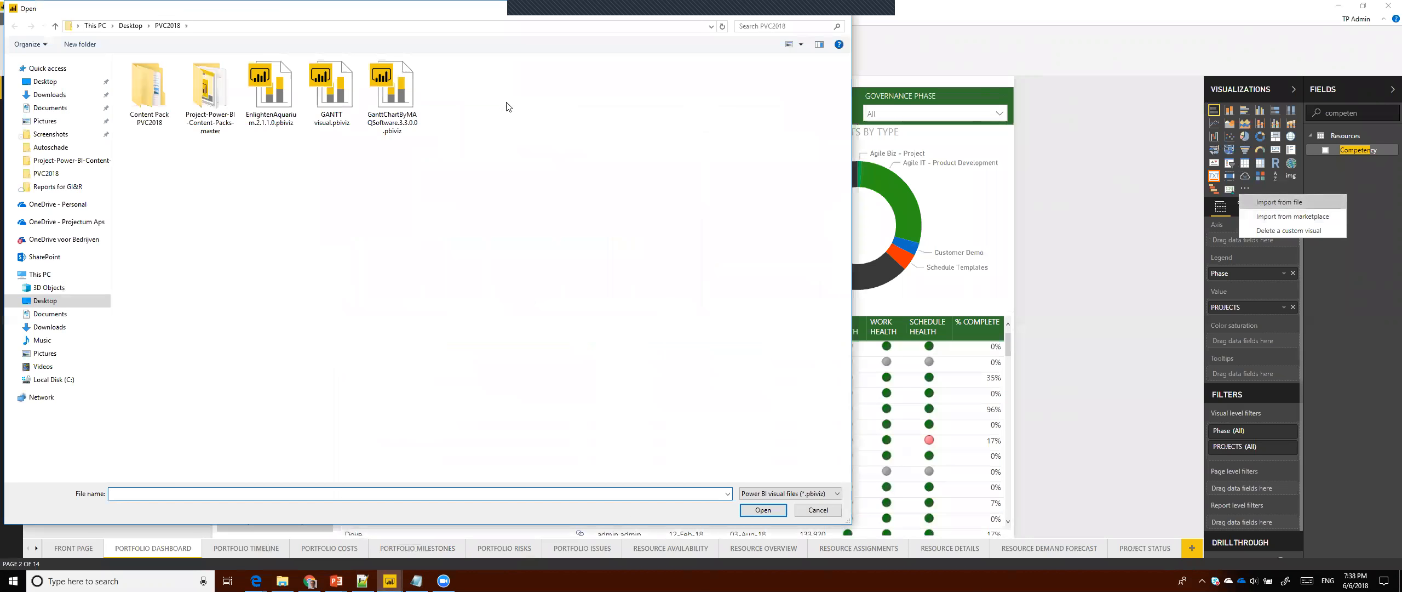
left_click(338, 106)
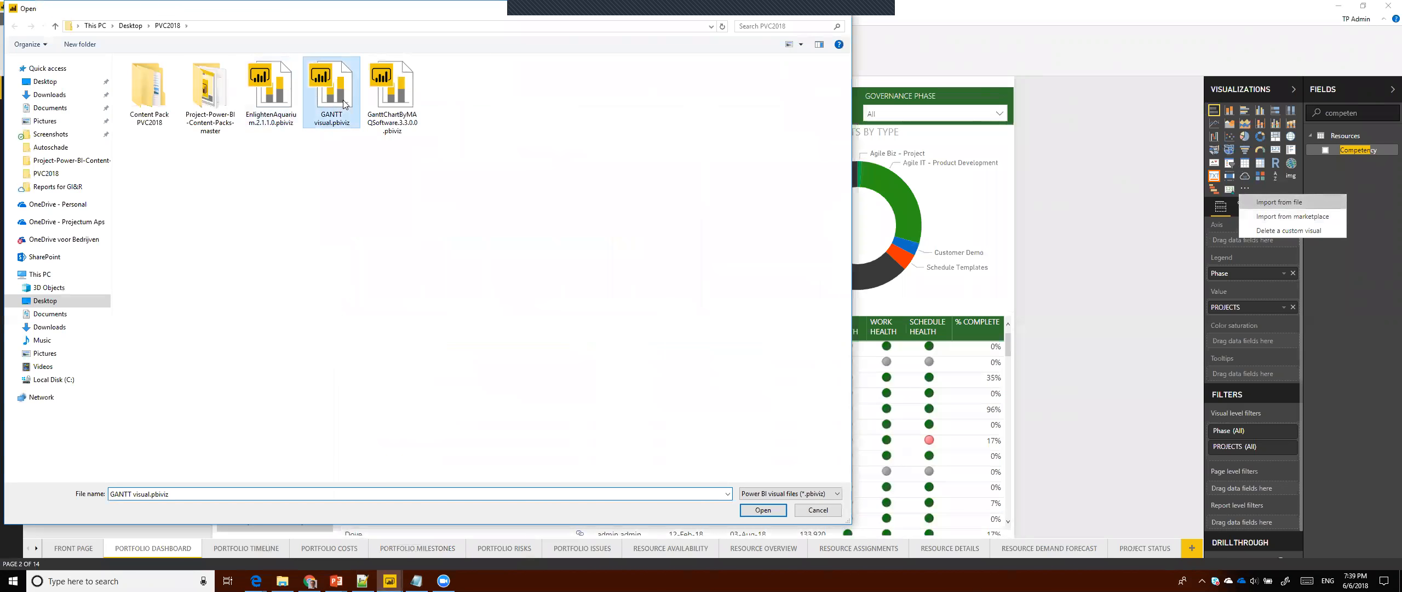
left_click(778, 513)
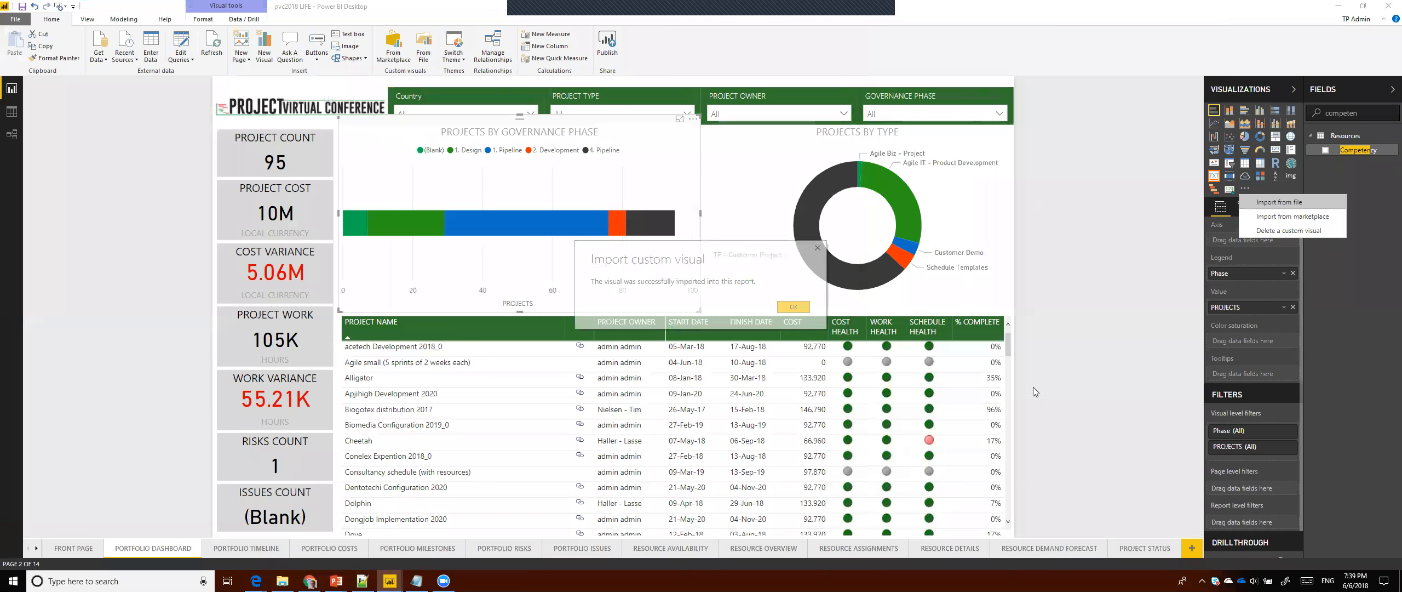
left_click(792, 307)
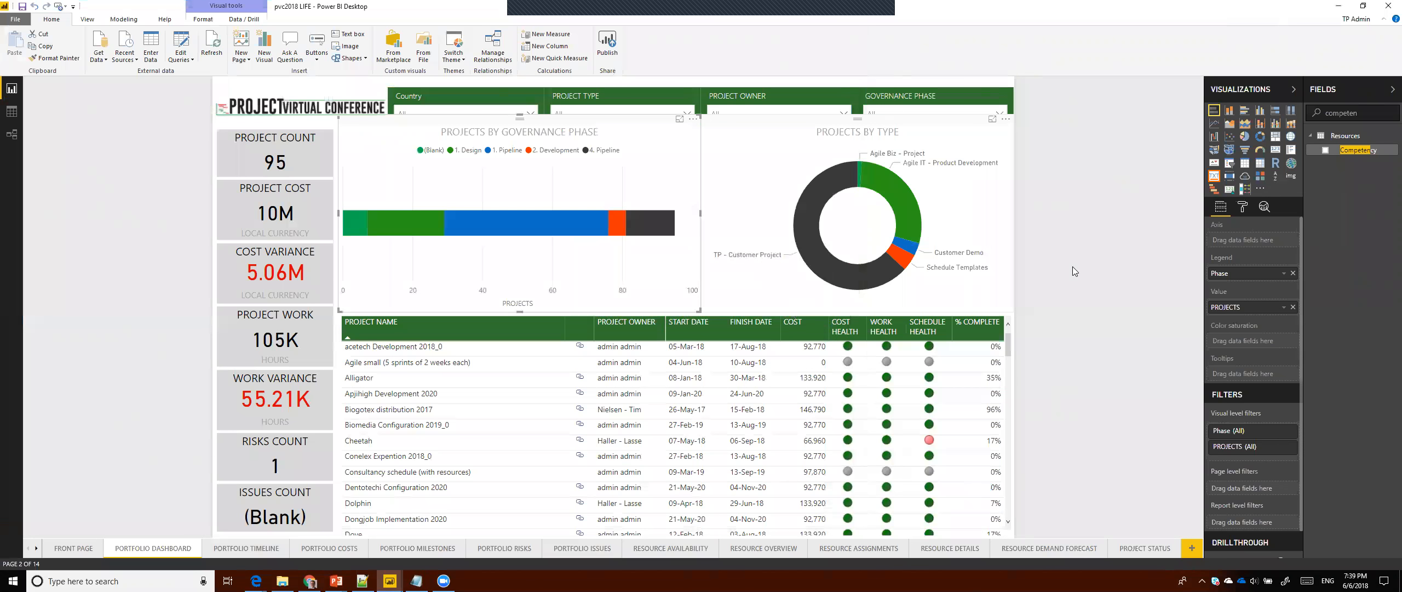
- Import the custom visual file EnlightenAquarium.2.1.1.0.pbiviz into the report
left_click(1261, 188)
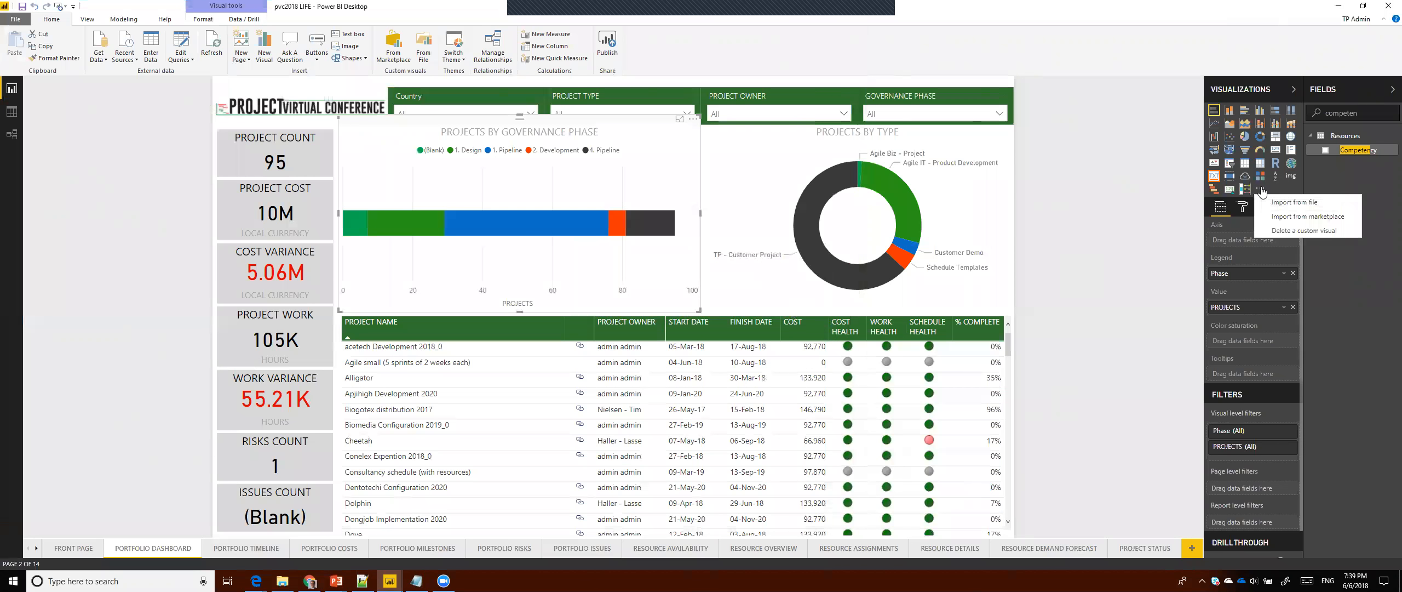
left_click(1277, 208)
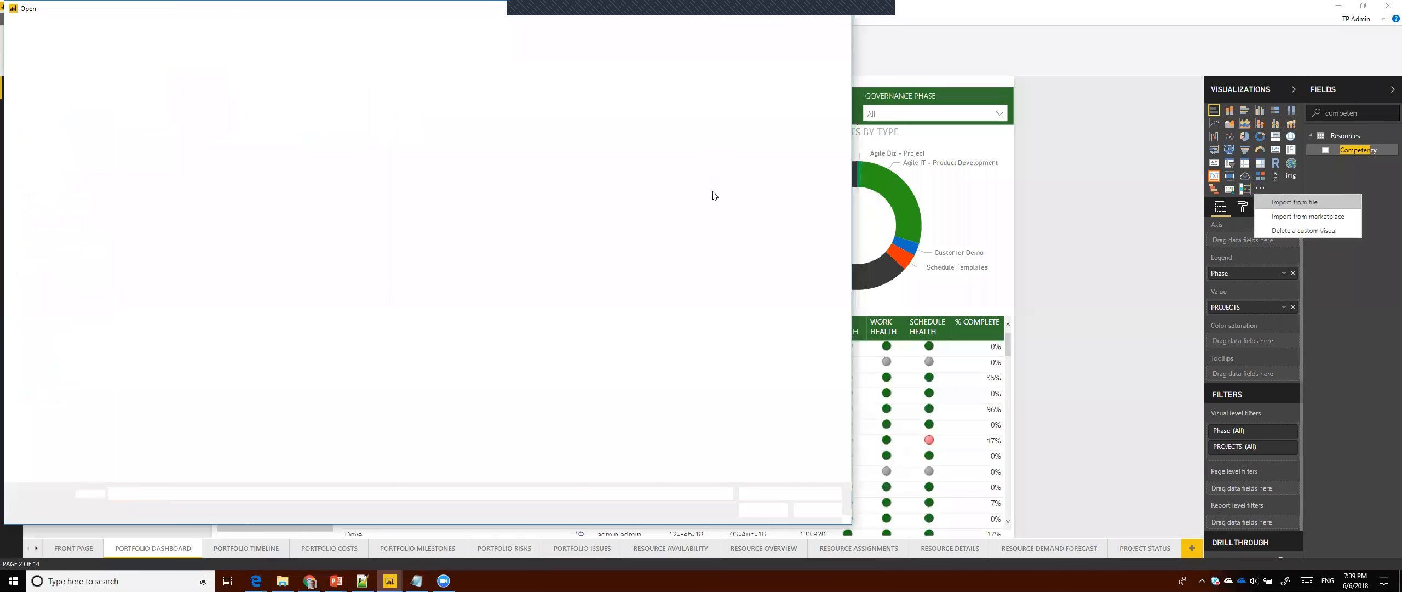
left_click(268, 90)
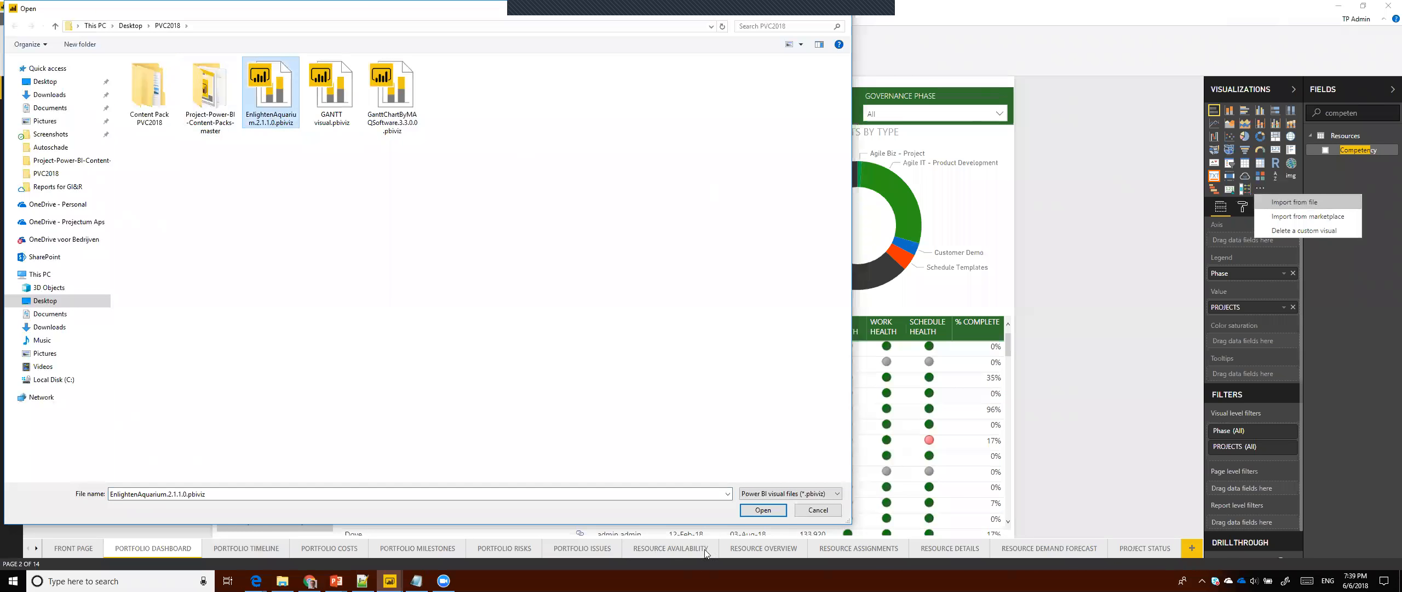
left_click(762, 510)
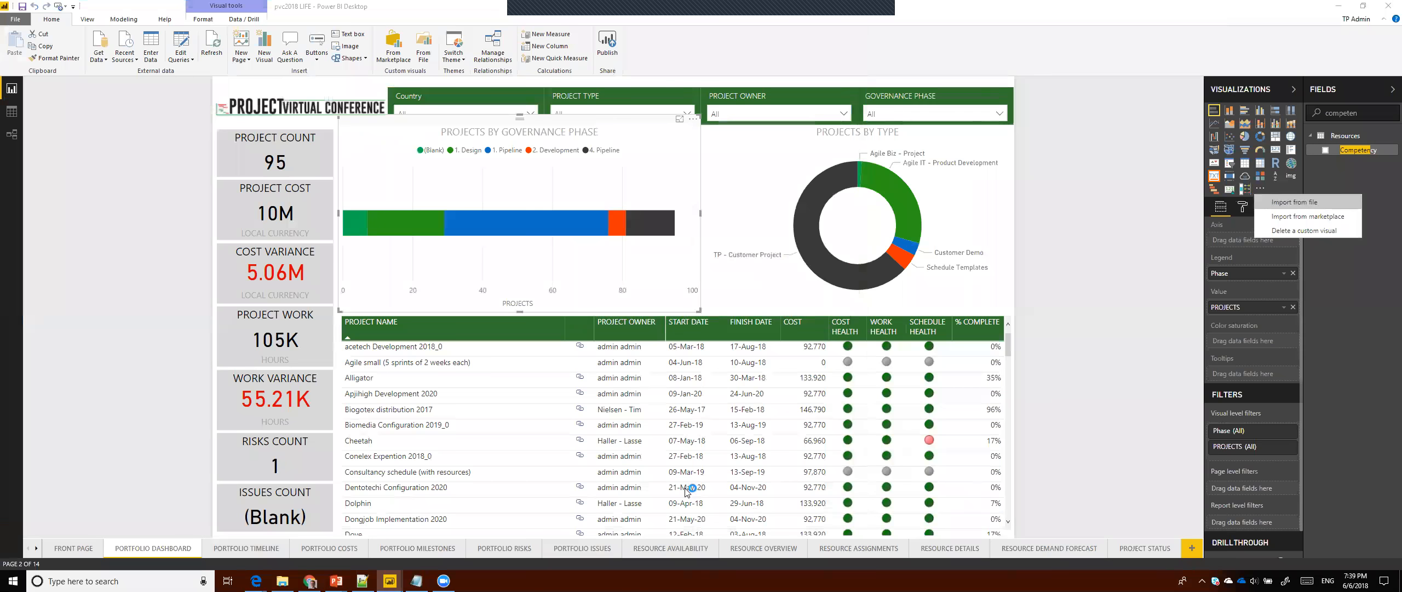
left_click(792, 308)
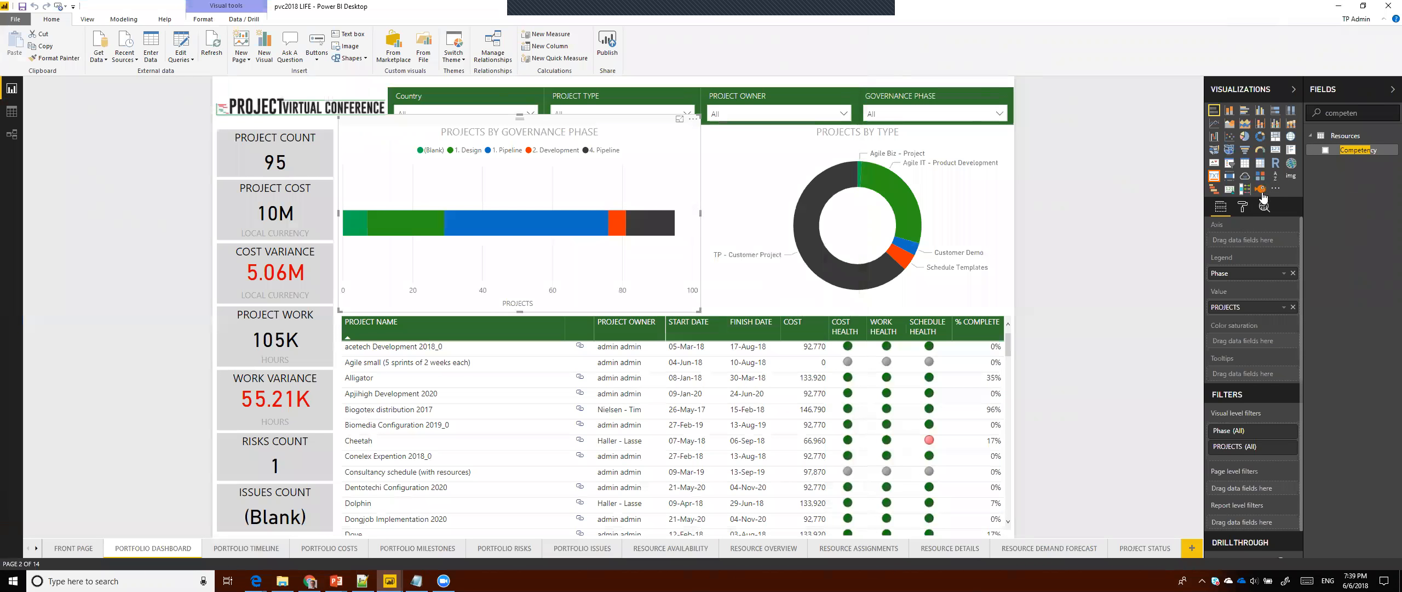
- Search the visuals marketplace for funnel and add Funnel with Source by MAQ Software to the report
left_click(1277, 193)
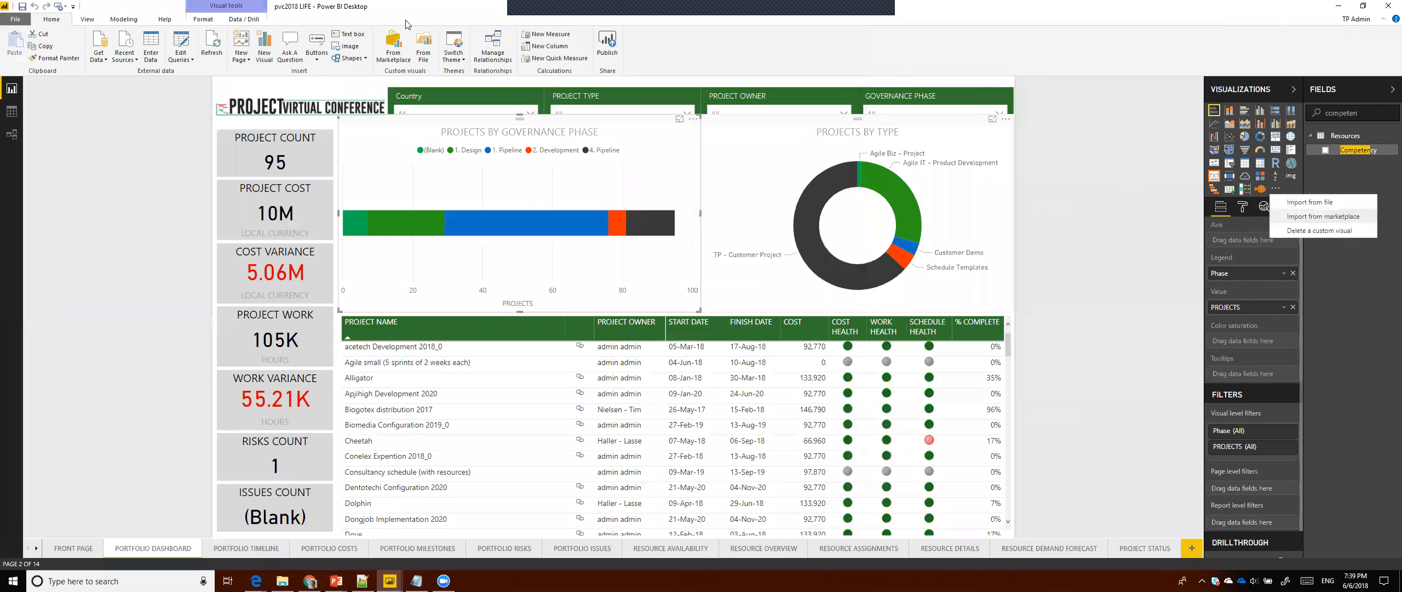
left_click(1311, 219)
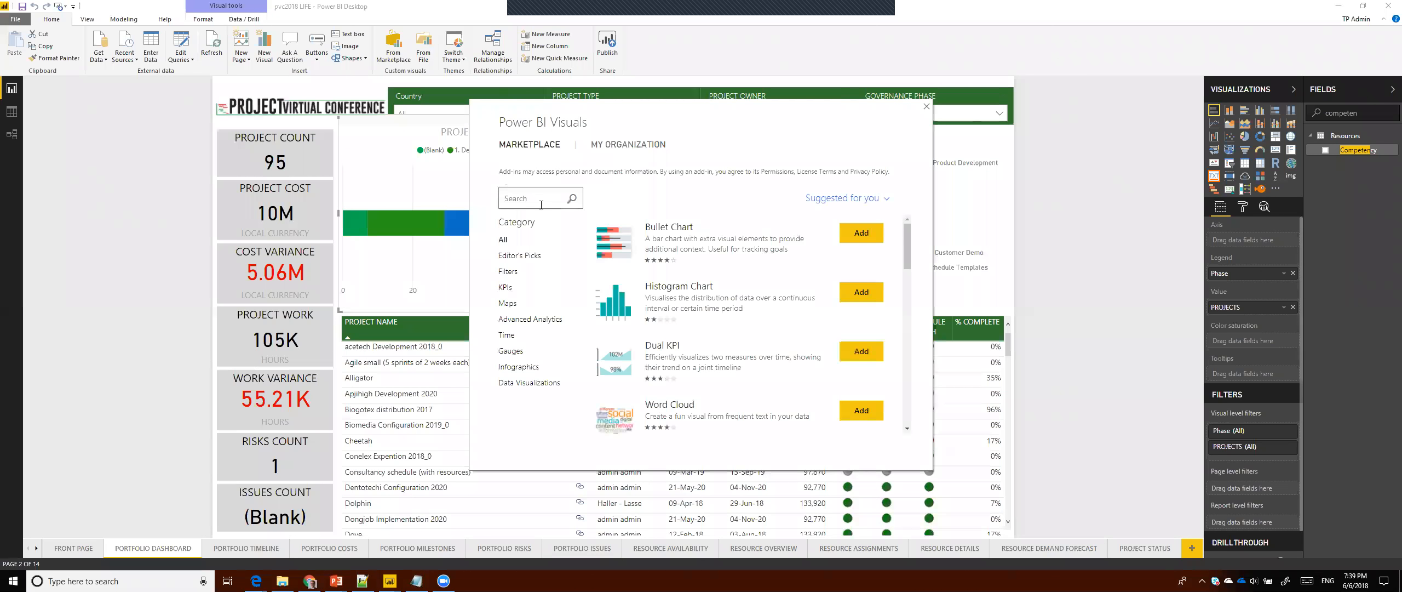
left_click(541, 200)
type("funnel")
key("Return")
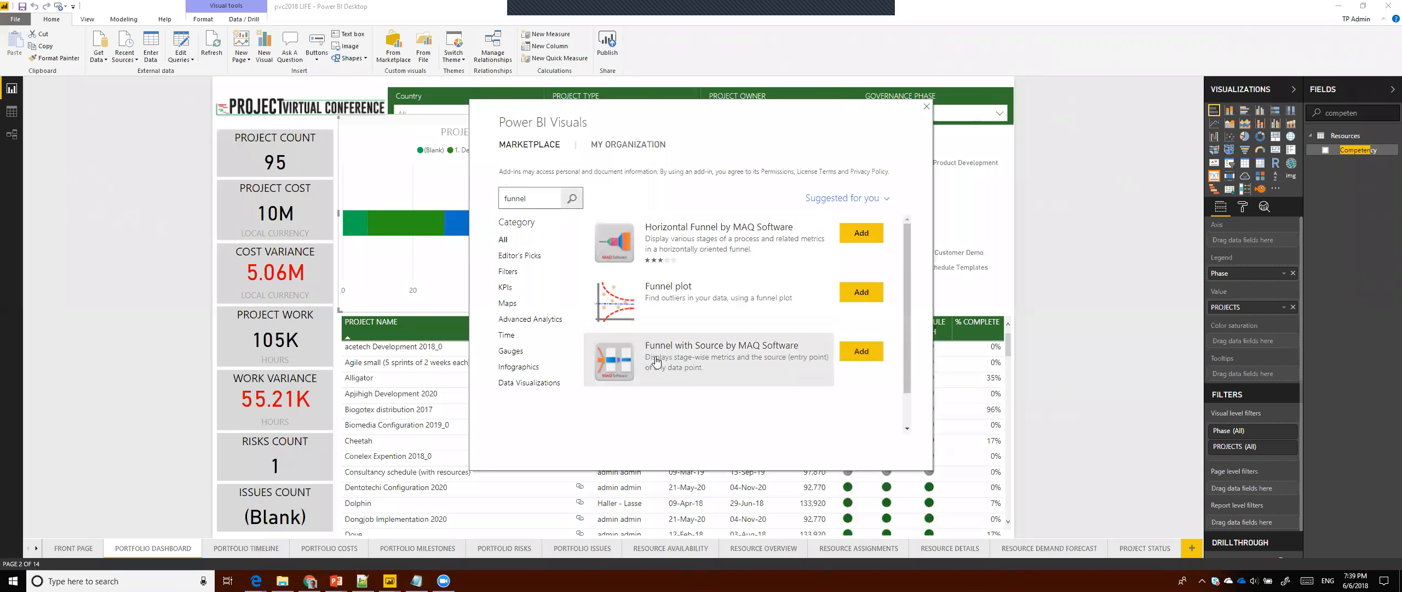
left_click(724, 360)
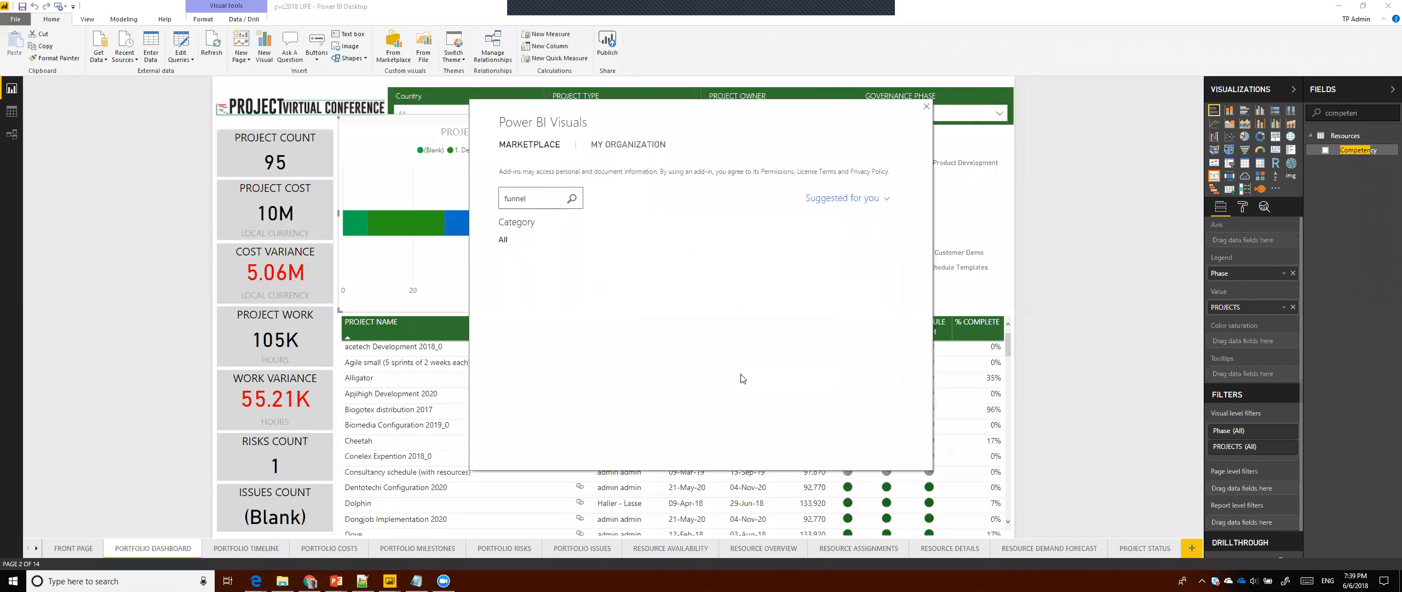
left_click(520, 306)
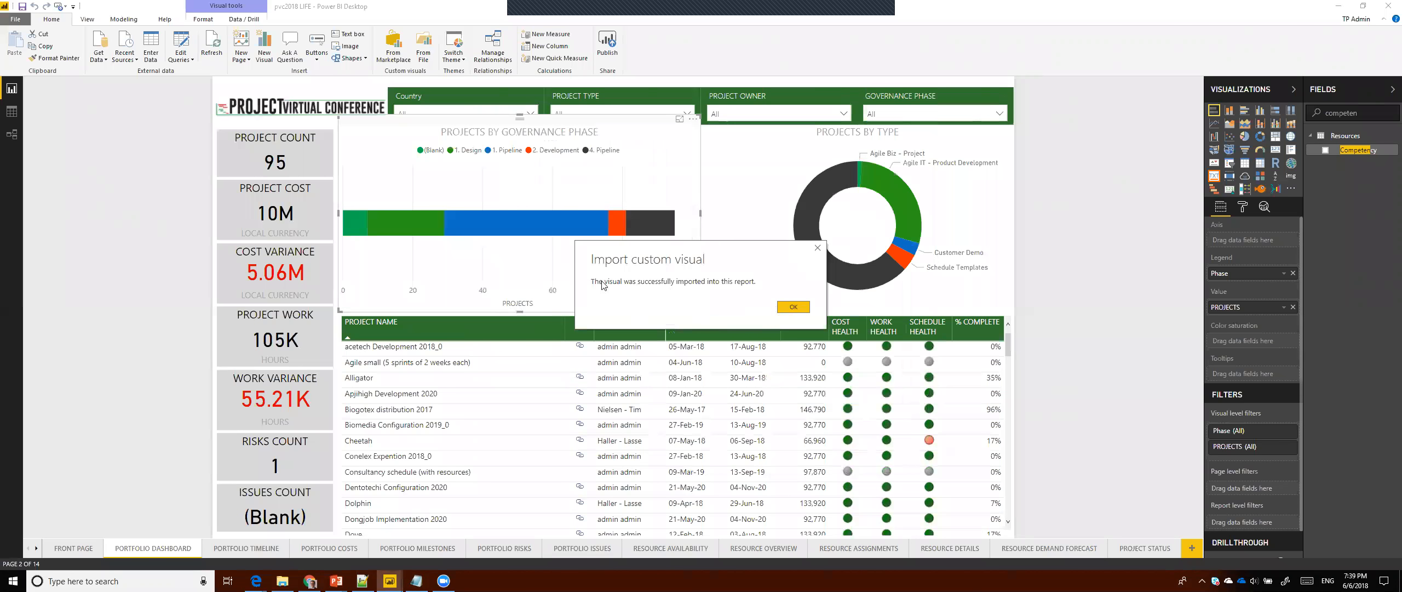
left_click(793, 307)
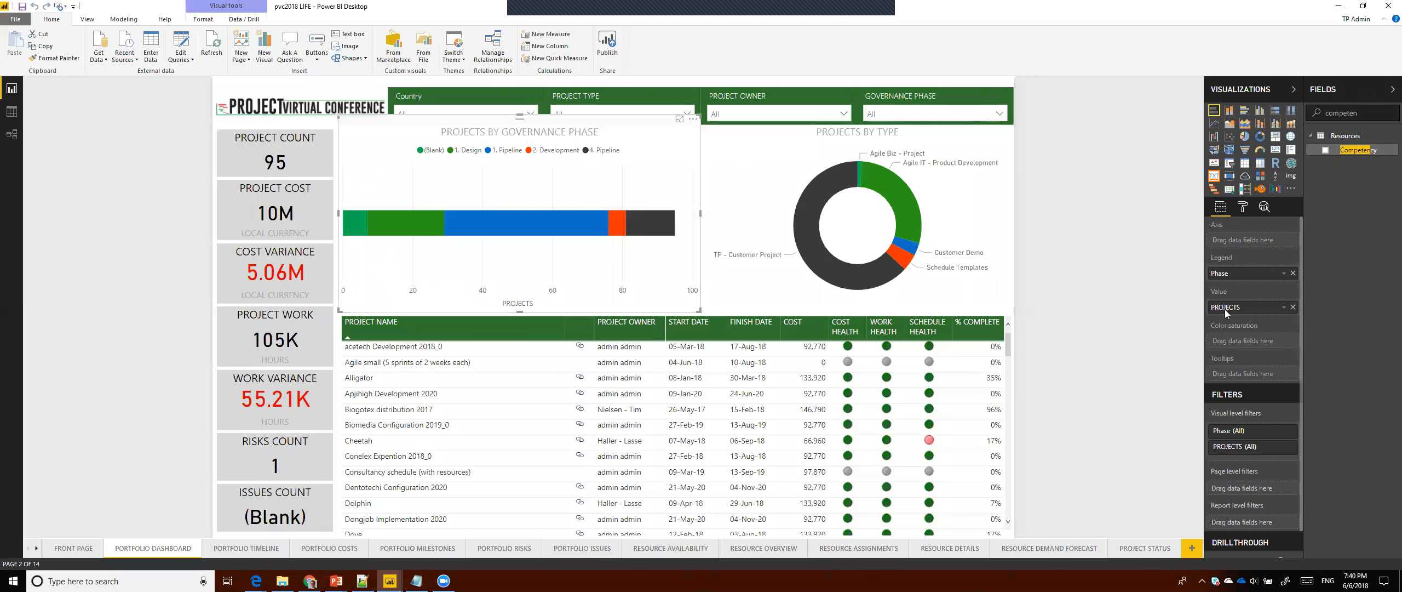
- Convert the Projects by Governance Phase chart to the Funnel with Source visual and move Phase Name to its Sub category
left_click(1275, 190)
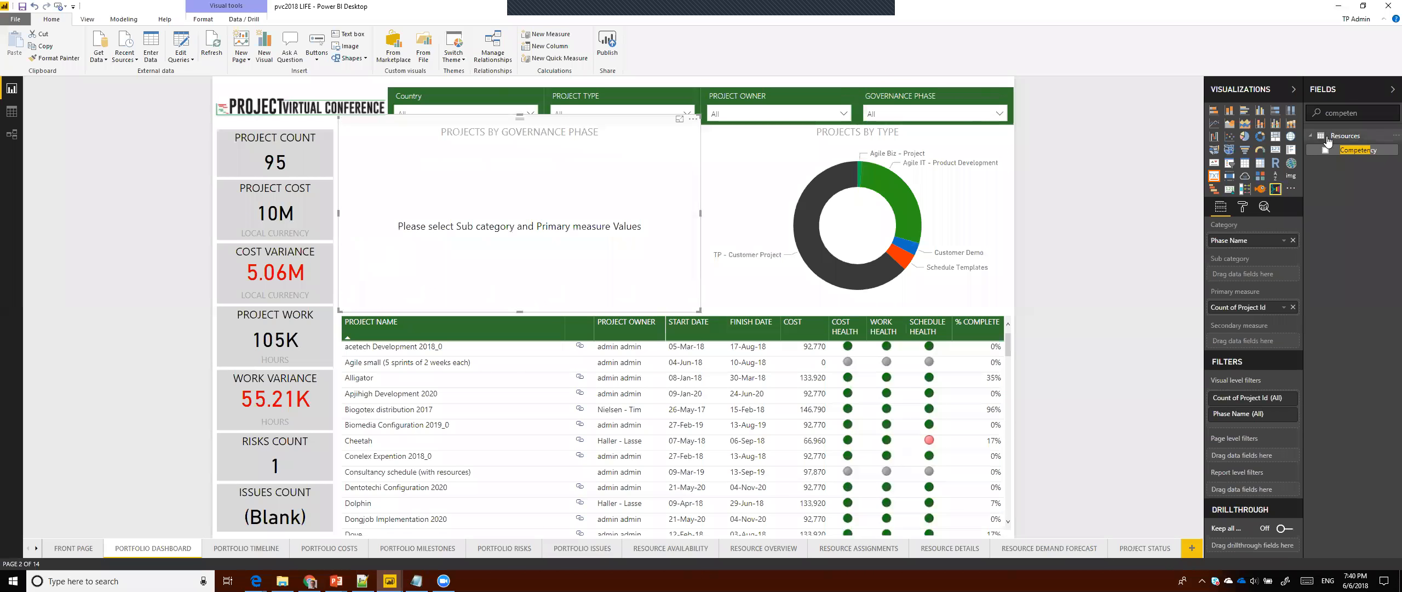
left_click_drag(1358, 115, 1262, 111)
key("BackSpace")
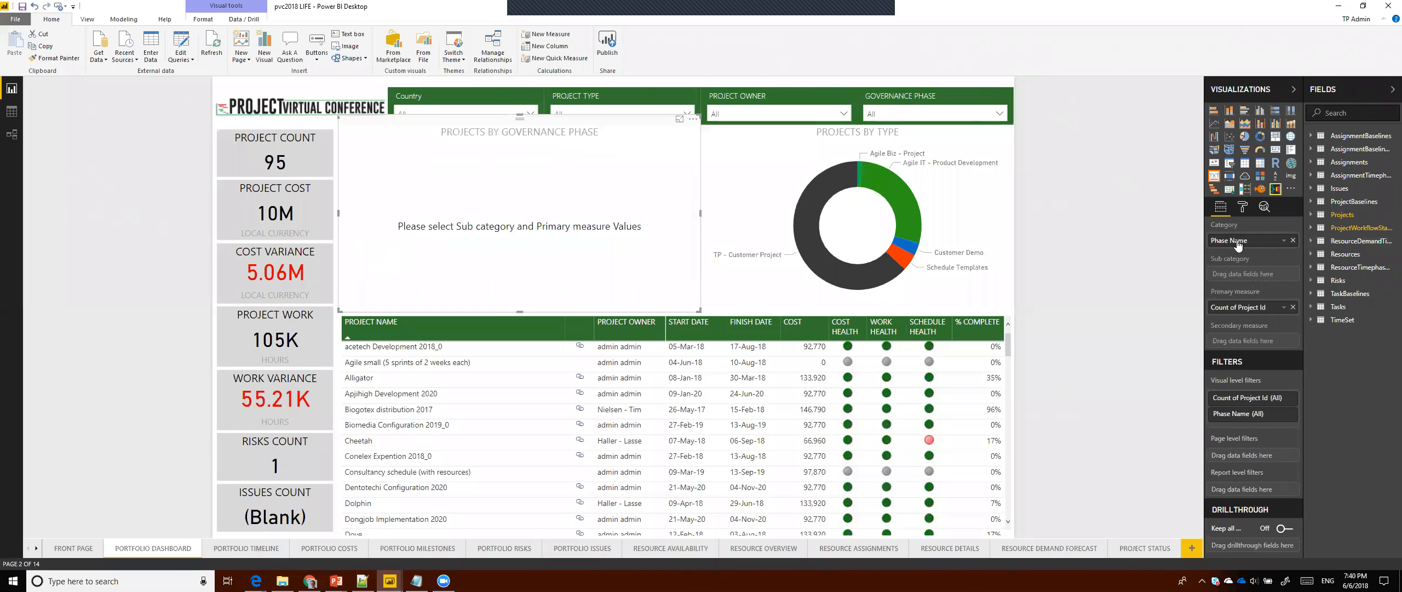
left_click_drag(1233, 240, 1254, 274)
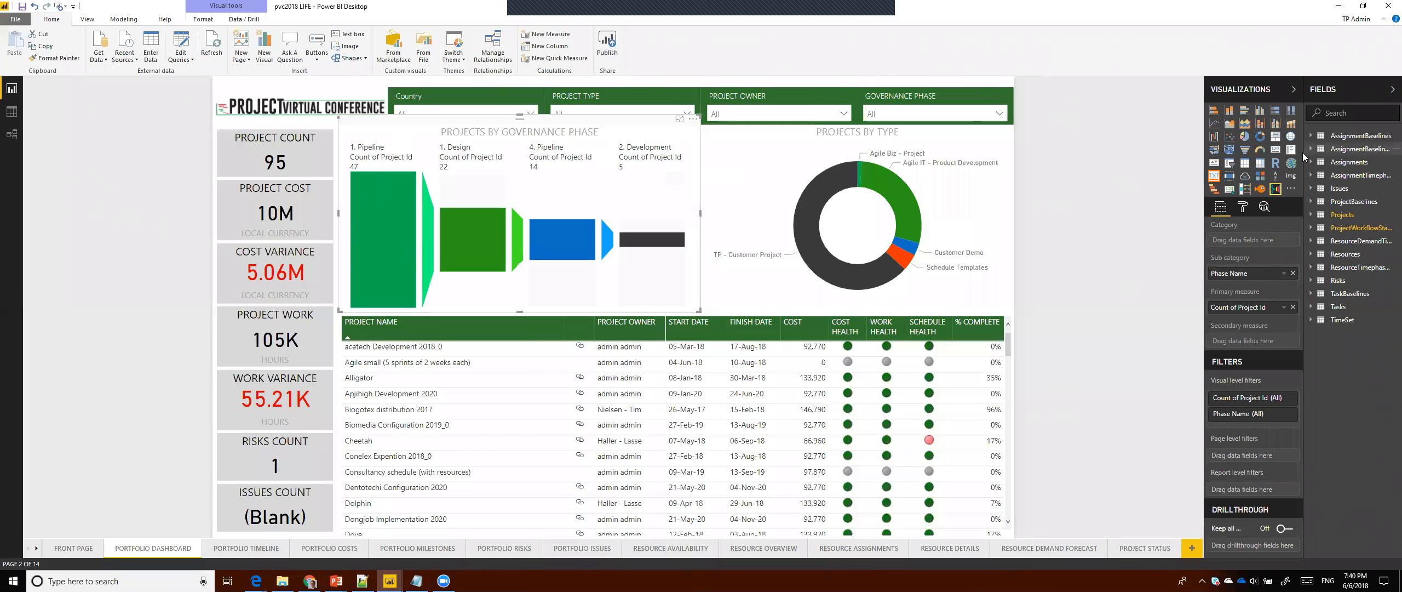
- Search the fields for enterprise and set the Enterprise Project Type Name field as the funnel's Category
left_click(1354, 114)
type("enterprise")
left_click_drag(1370, 151, 1252, 244)
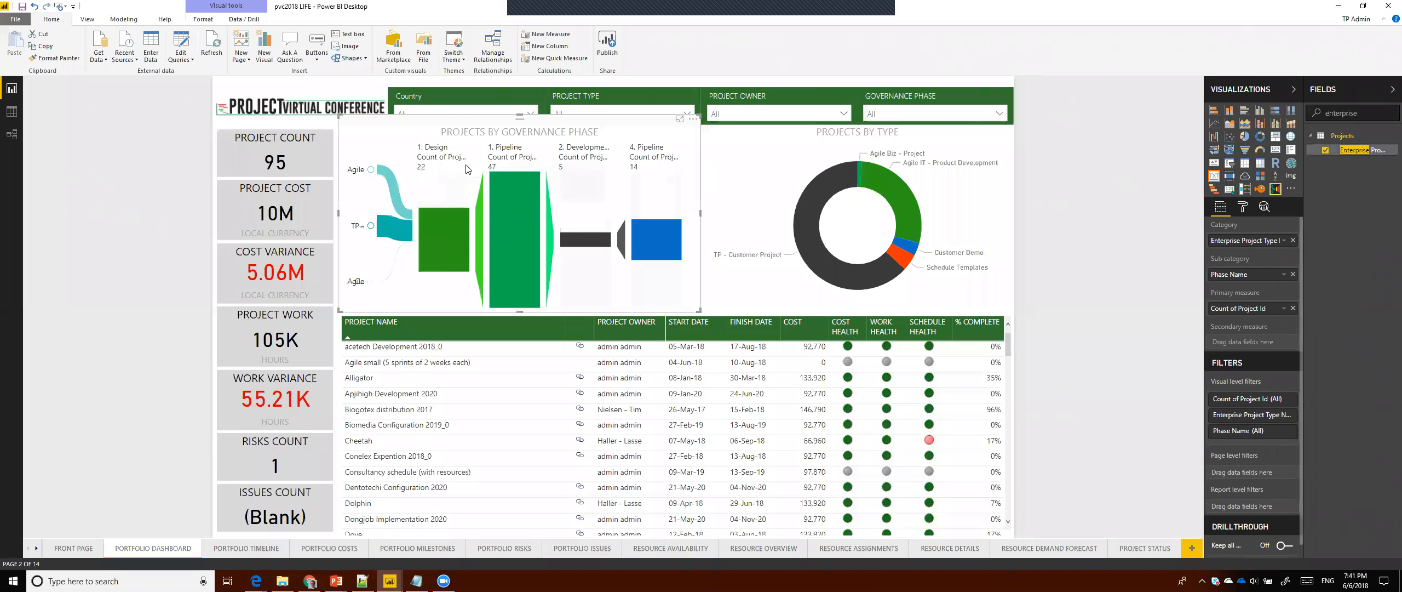
- Filter the funnel by each project type source in turn, then clear the selection
left_click(373, 170)
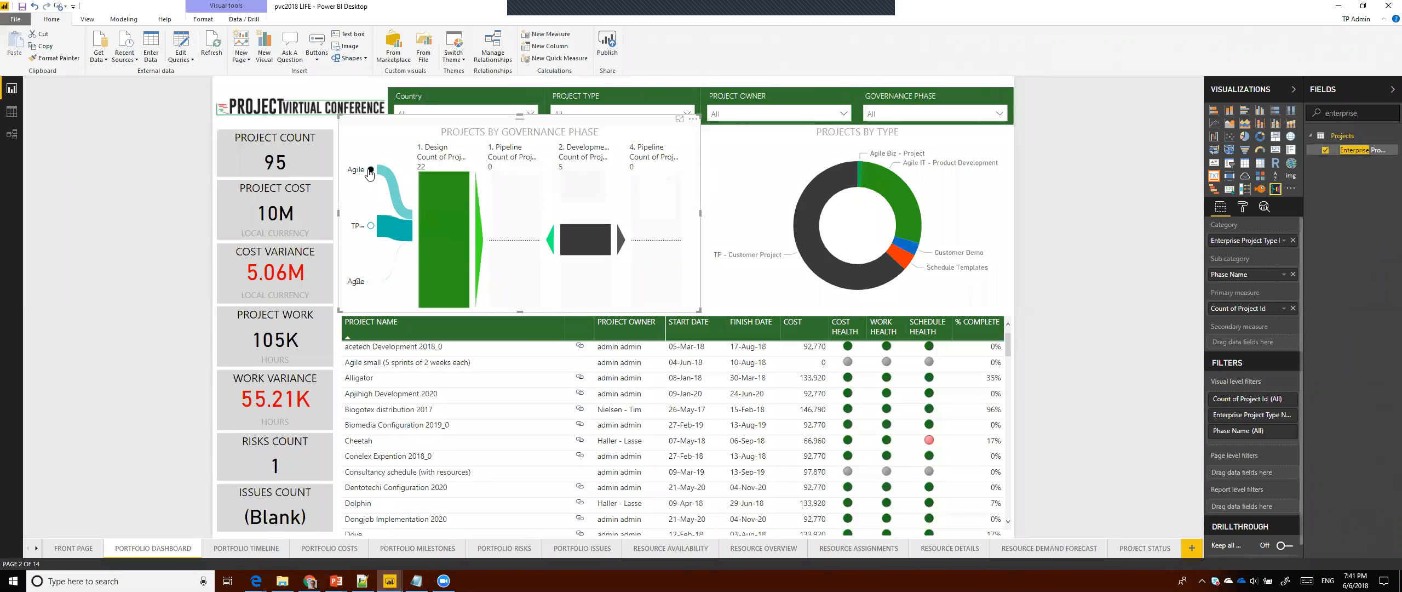
left_click(371, 226)
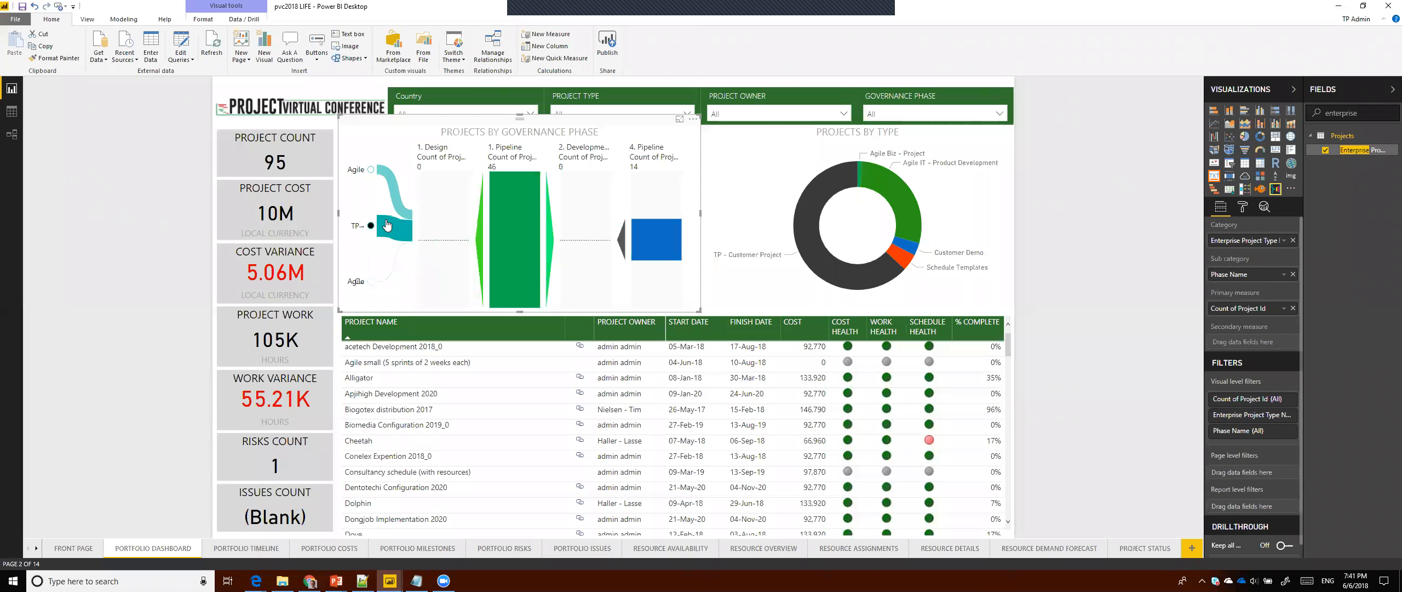
left_click(370, 281)
left_click(371, 283)
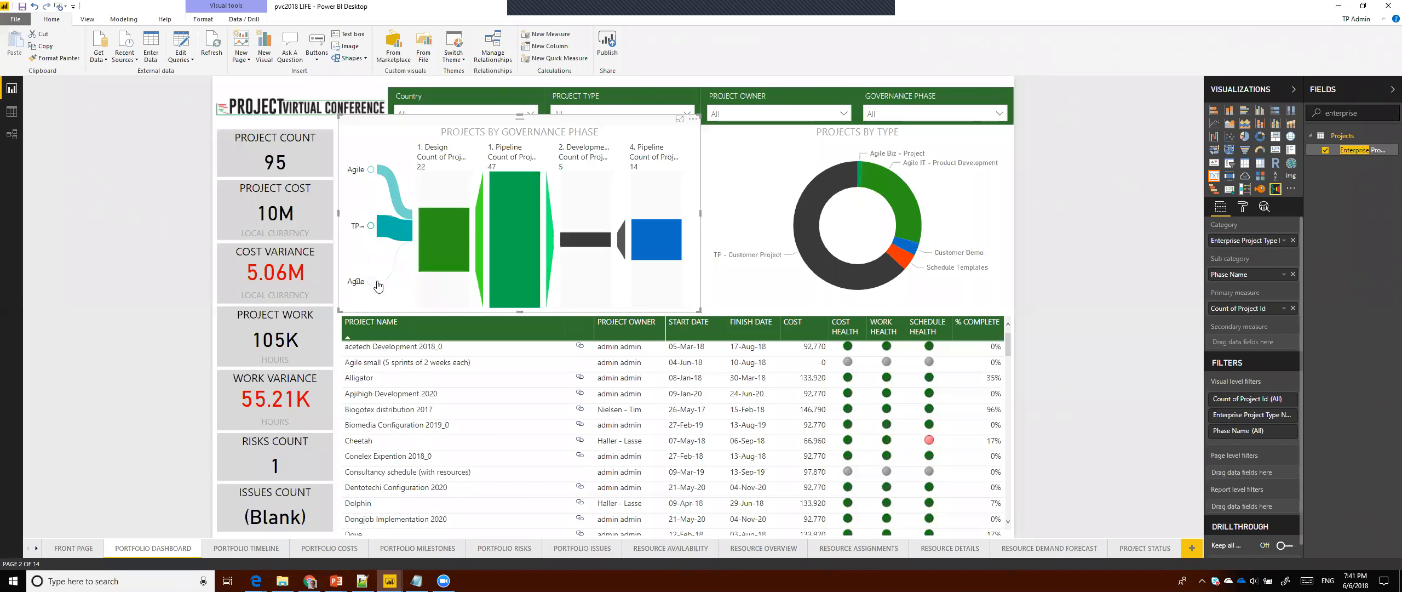
- Show the funnel in focus mode and rename its primary measure, Count of Project Id, to a blank label
left_click(680, 118)
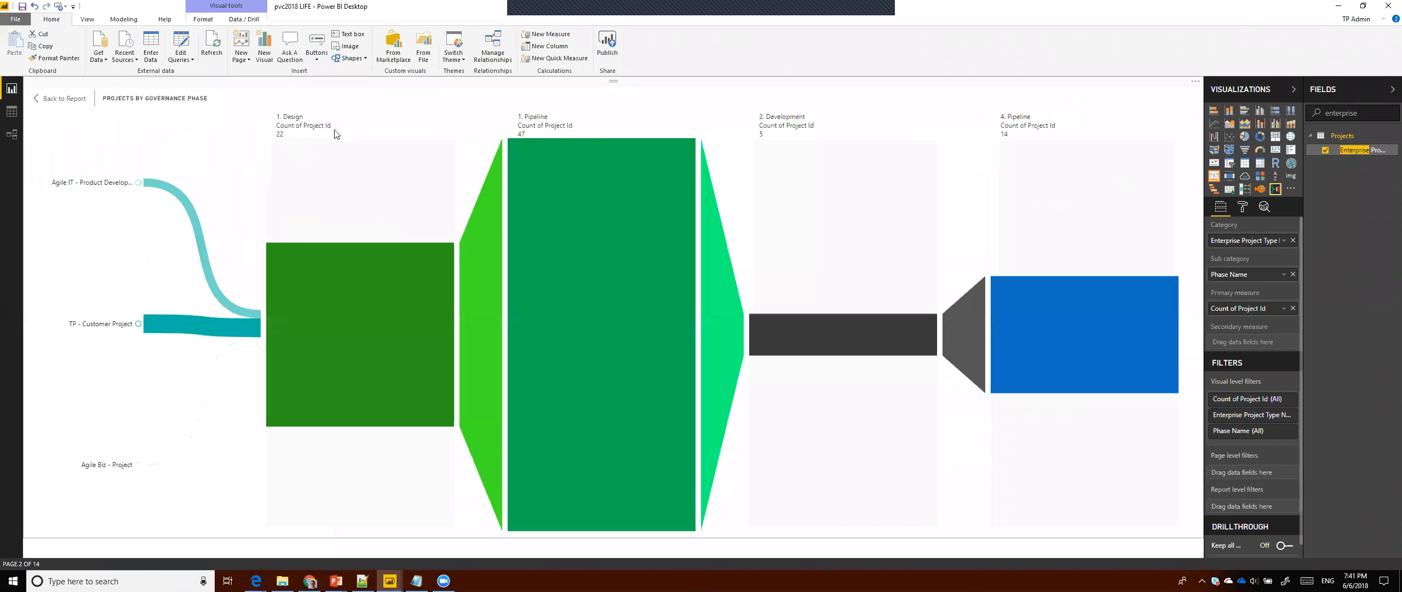
double_click(1239, 314)
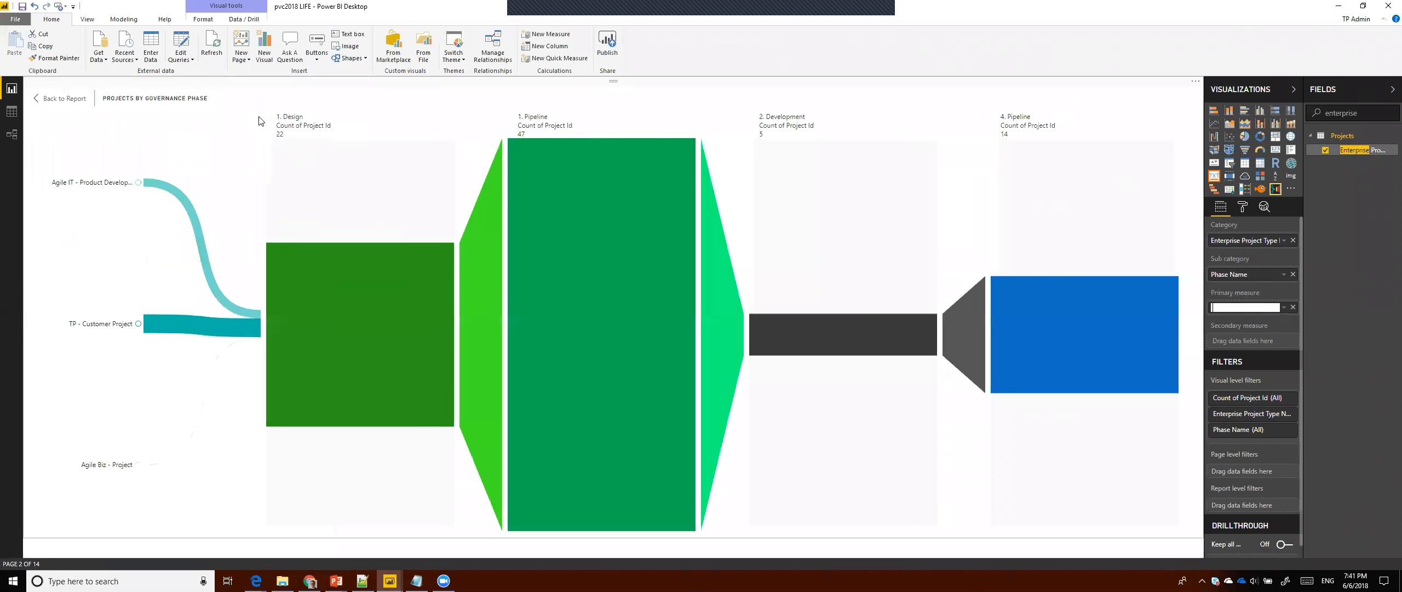
key("Return")
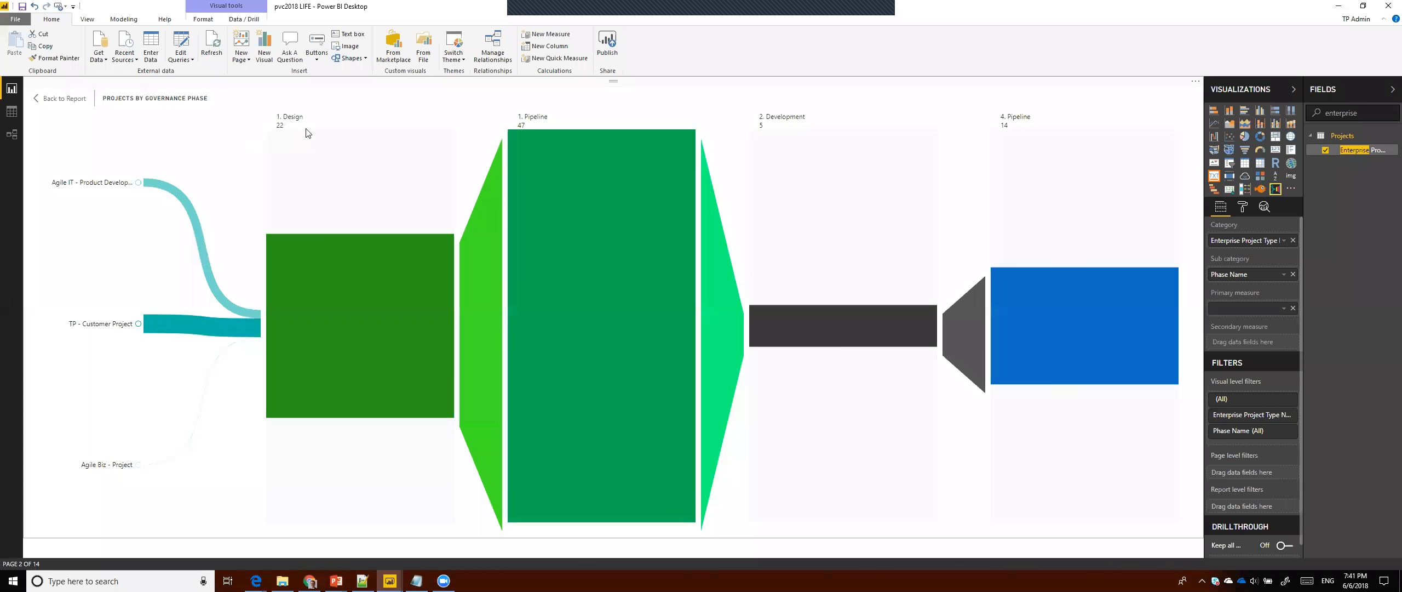
- Add Project Id from the Projects table as the funnel's Secondary measure and show its value as percent of grand total
double_click(1347, 112)
key("BackSpace")
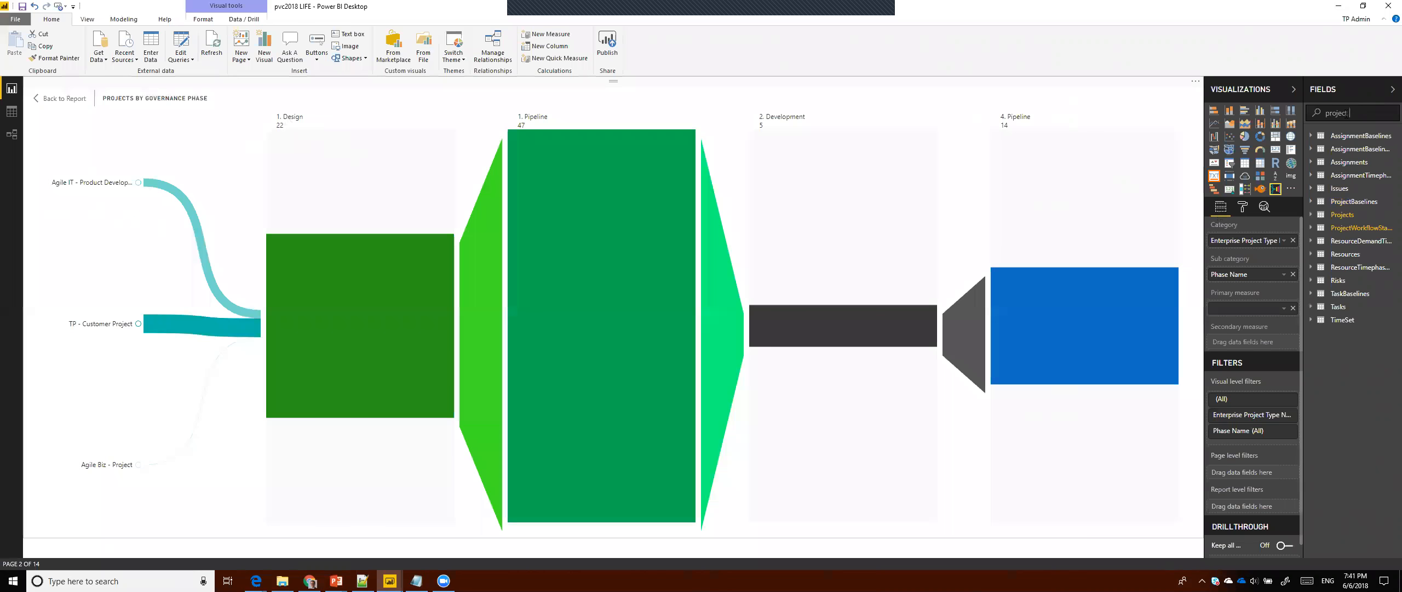
type("project id")
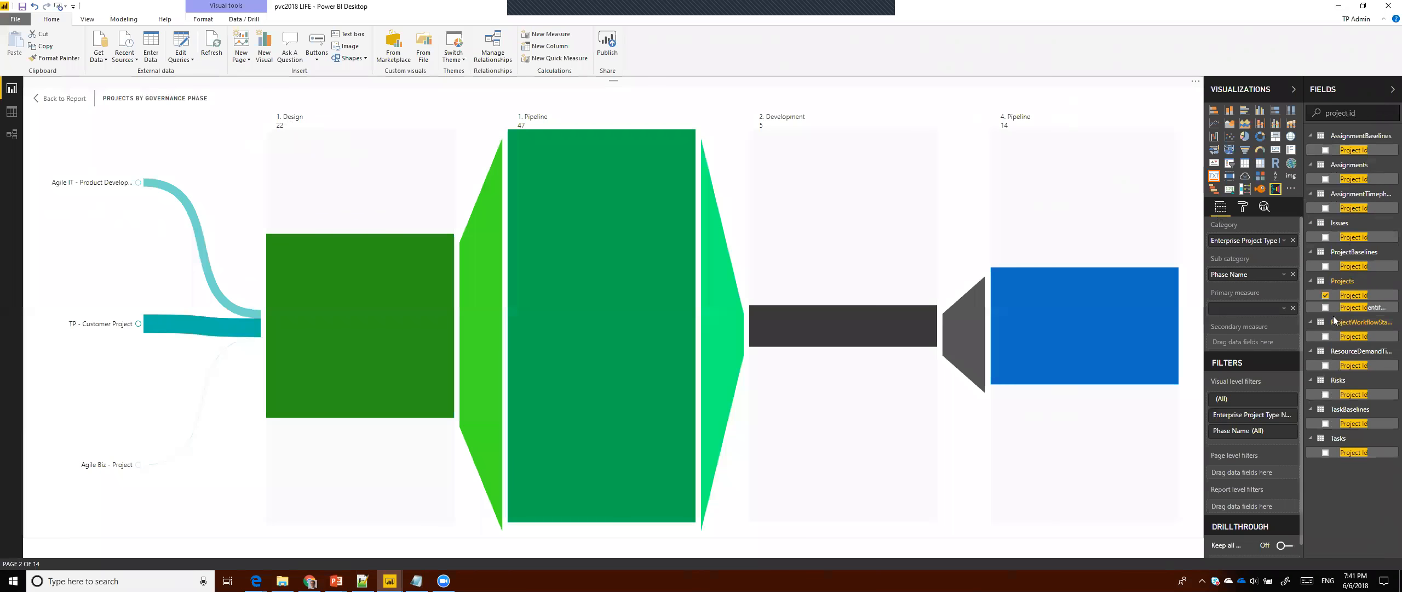
left_click(1348, 297)
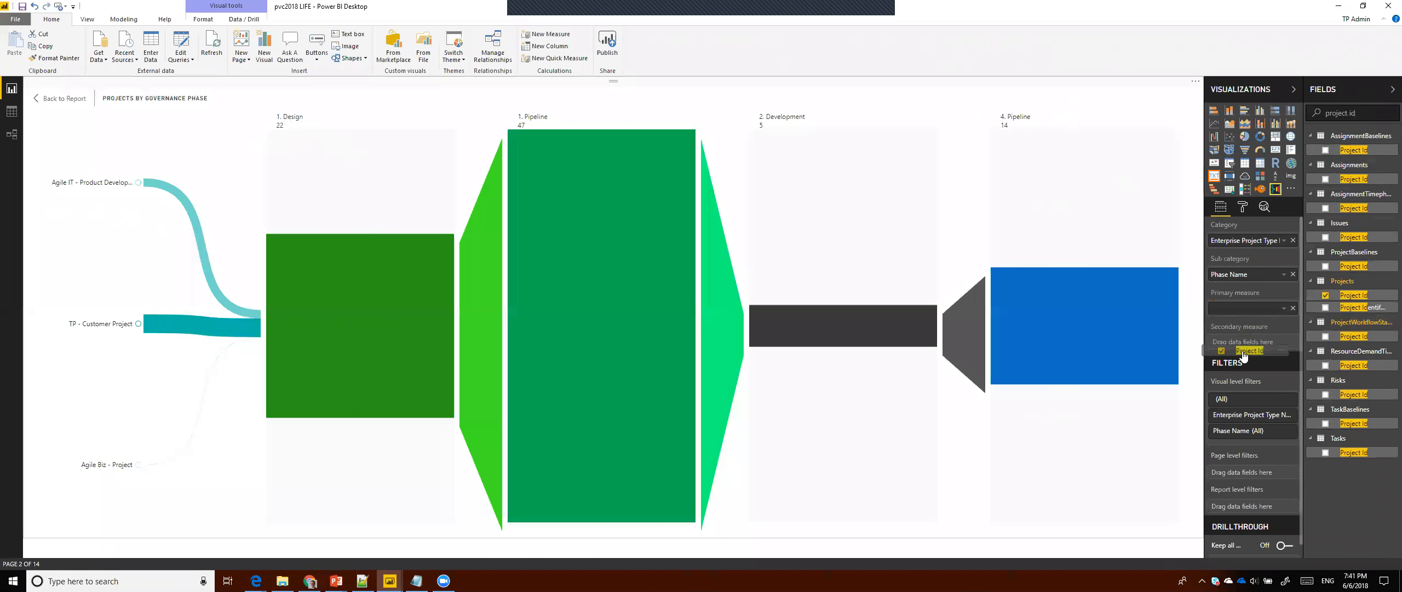
left_click_drag(1235, 348, 1236, 346)
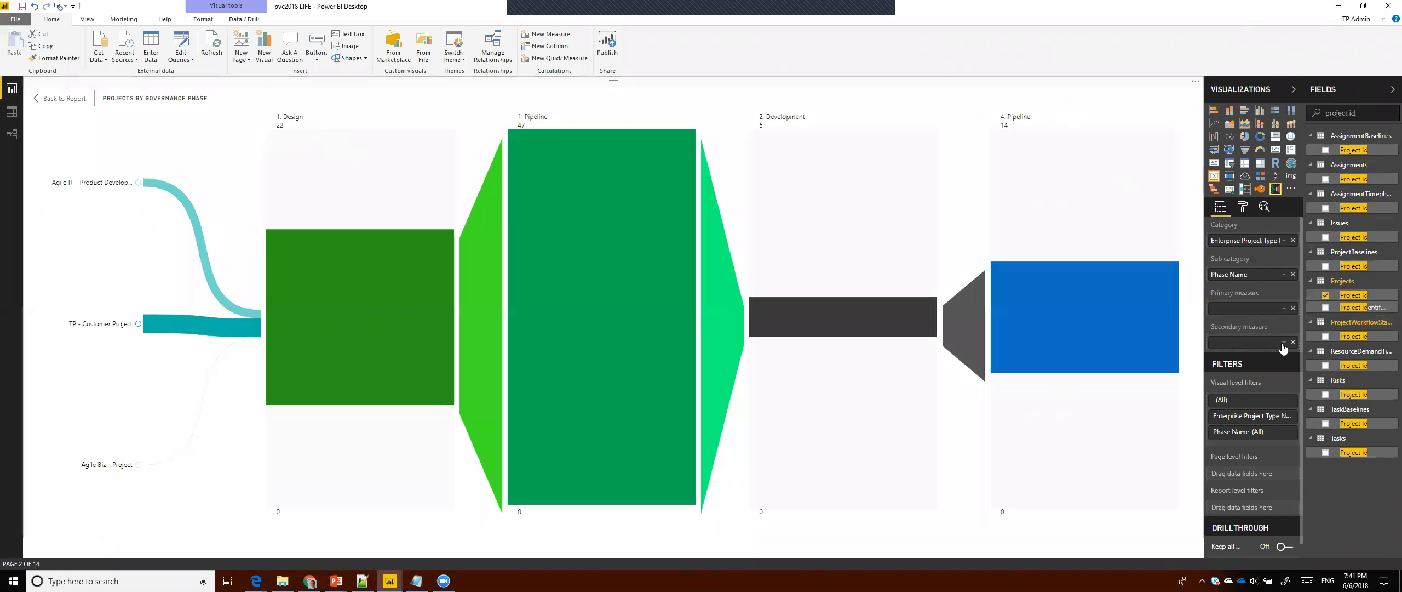
left_click(1283, 343)
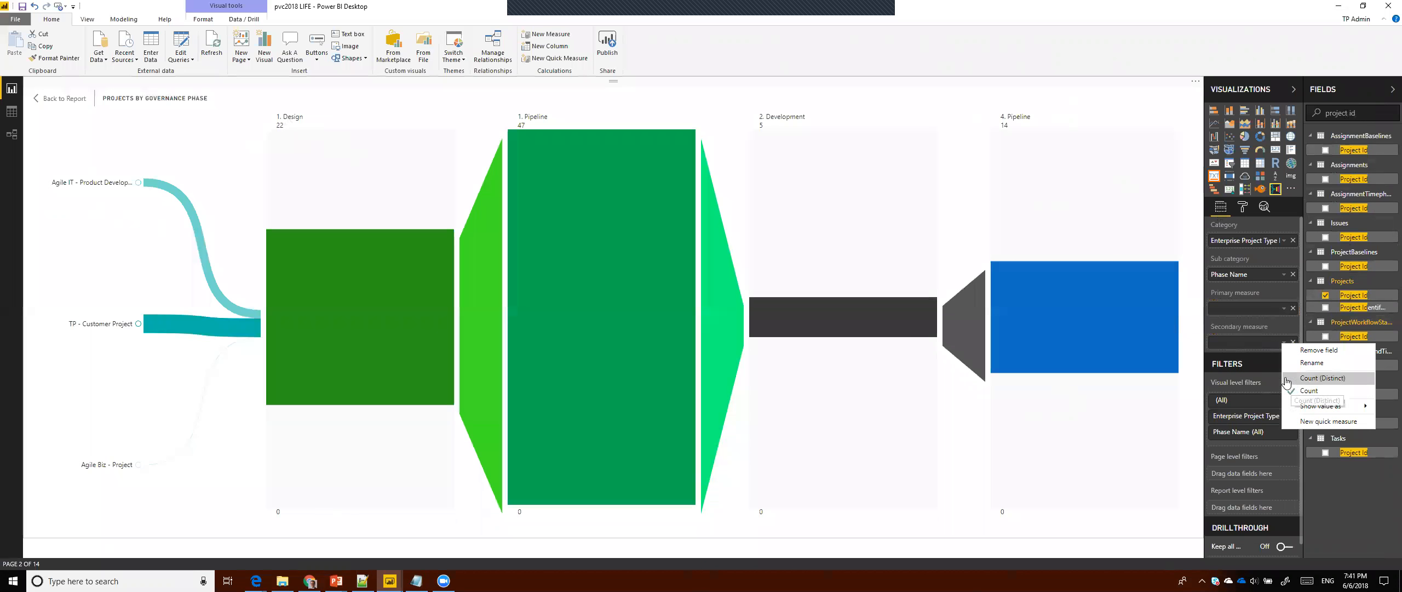
mouse_move(1305, 408)
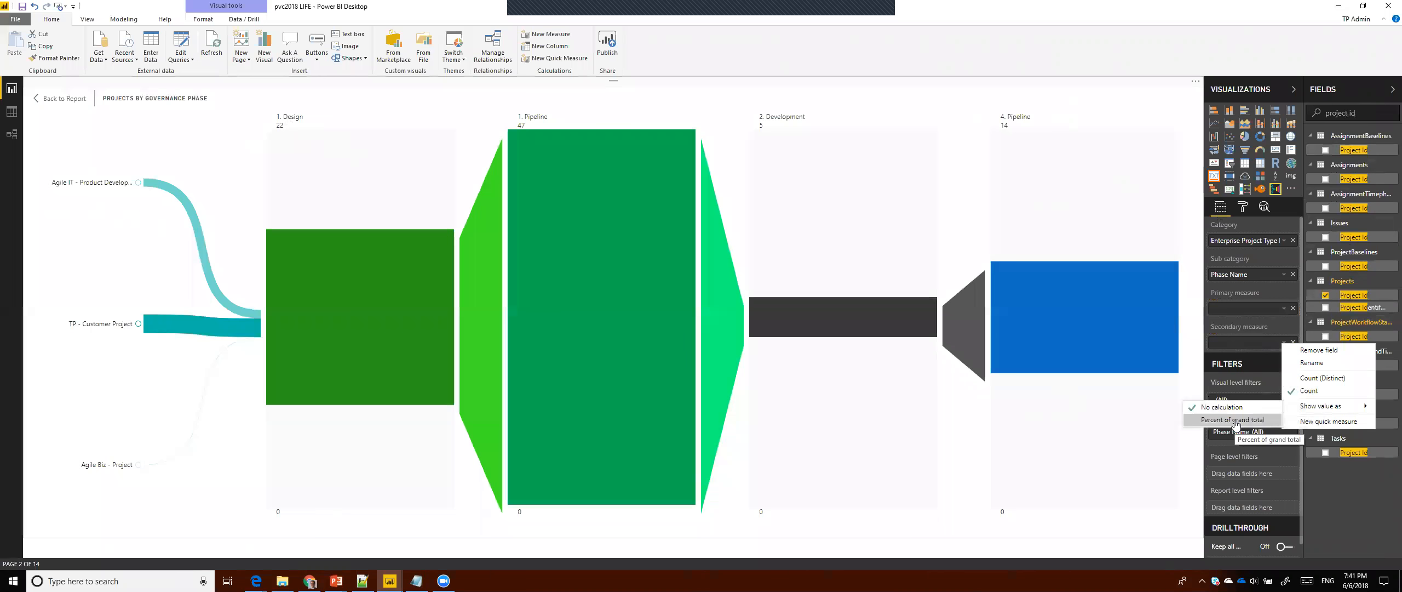
left_click(1235, 419)
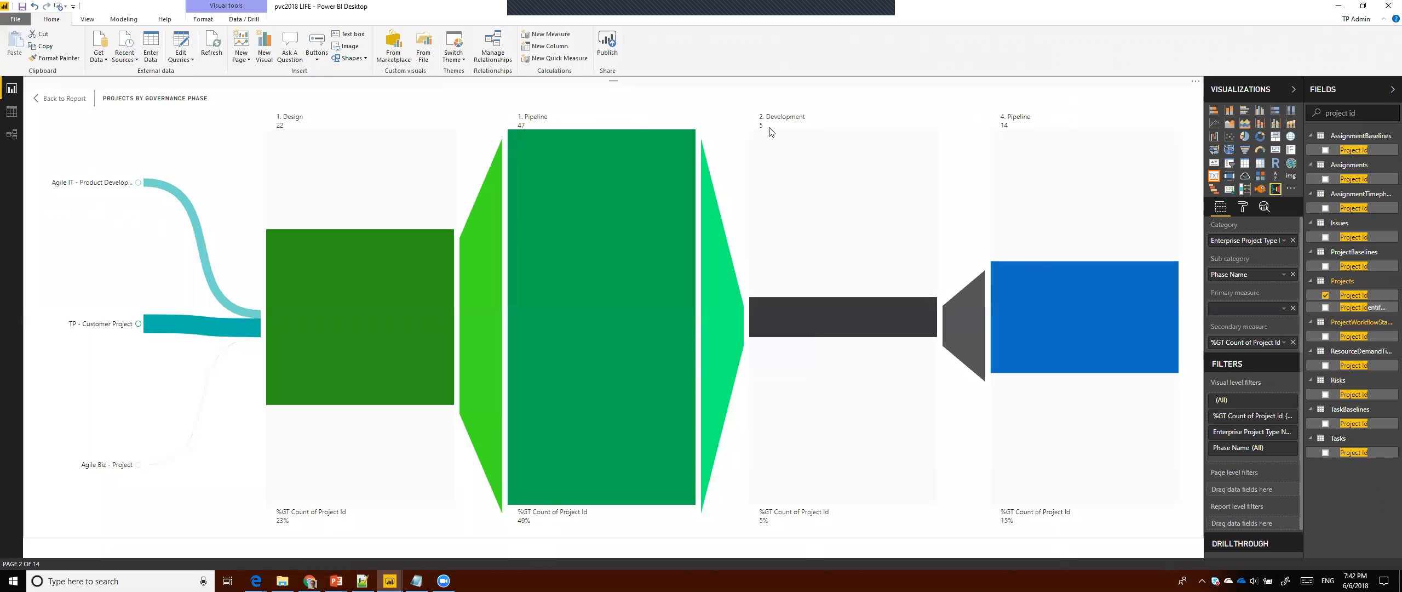
- Return to the report, search the fields for stage and replace the funnel's Sub category with Stage Name
left_click(69, 97)
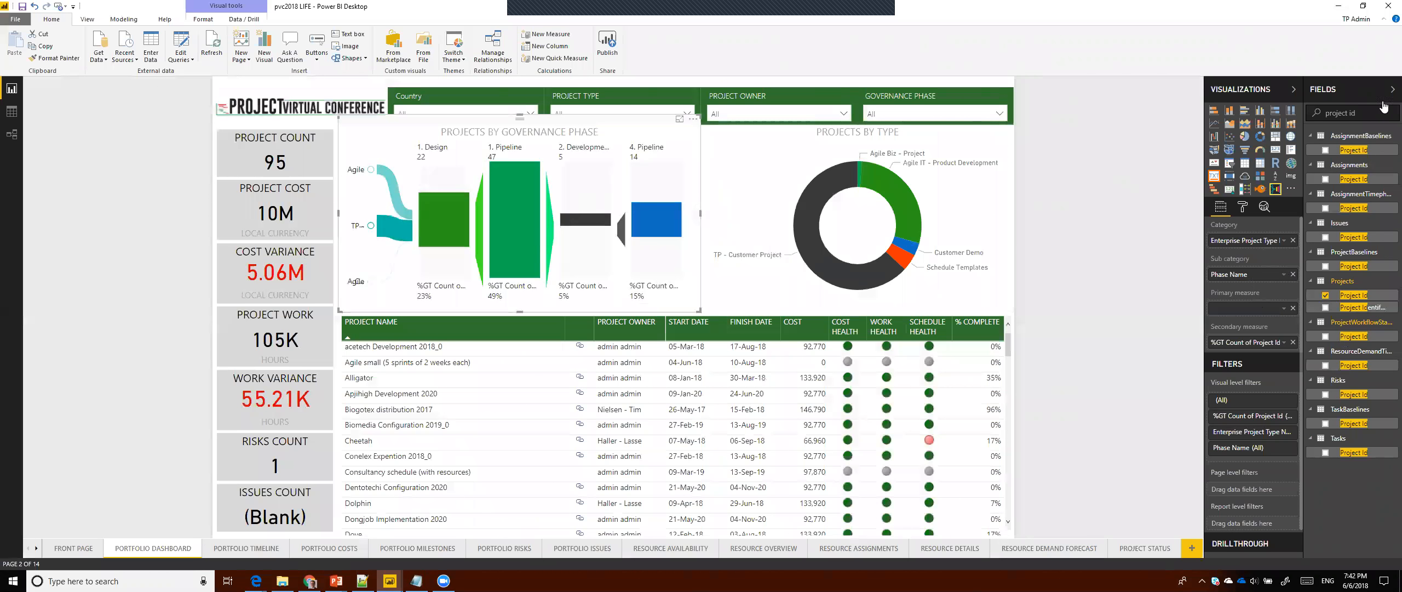
left_click(1368, 113)
type("stage")
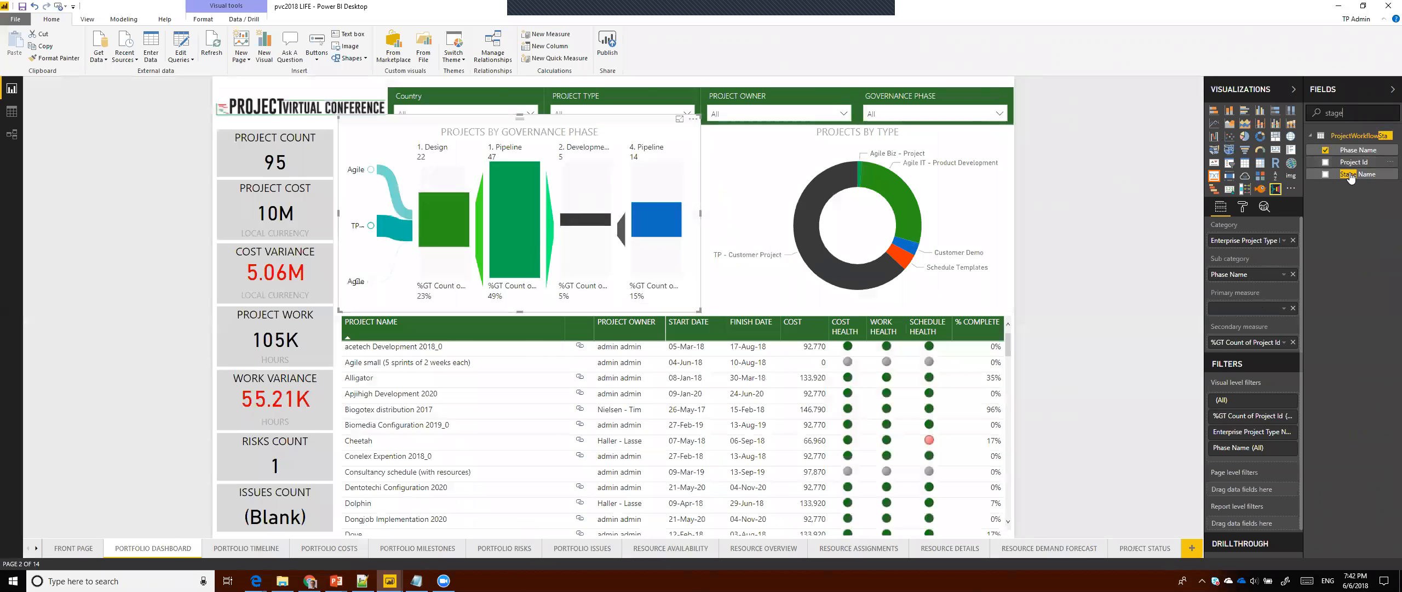
left_click_drag(1356, 174, 1260, 272)
- Examine the funnel's stages in focus mode, then in the report by the TP - Customer Project and Agile IT - Product Development sources
left_click(679, 118)
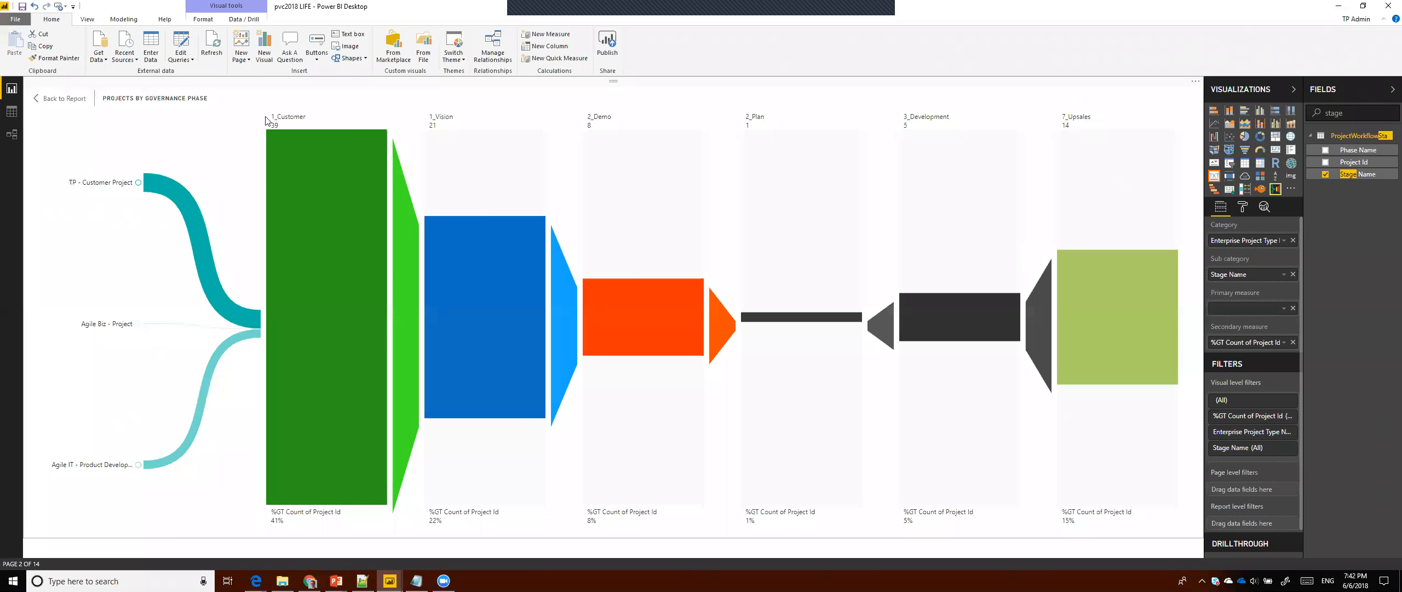
left_click(64, 98)
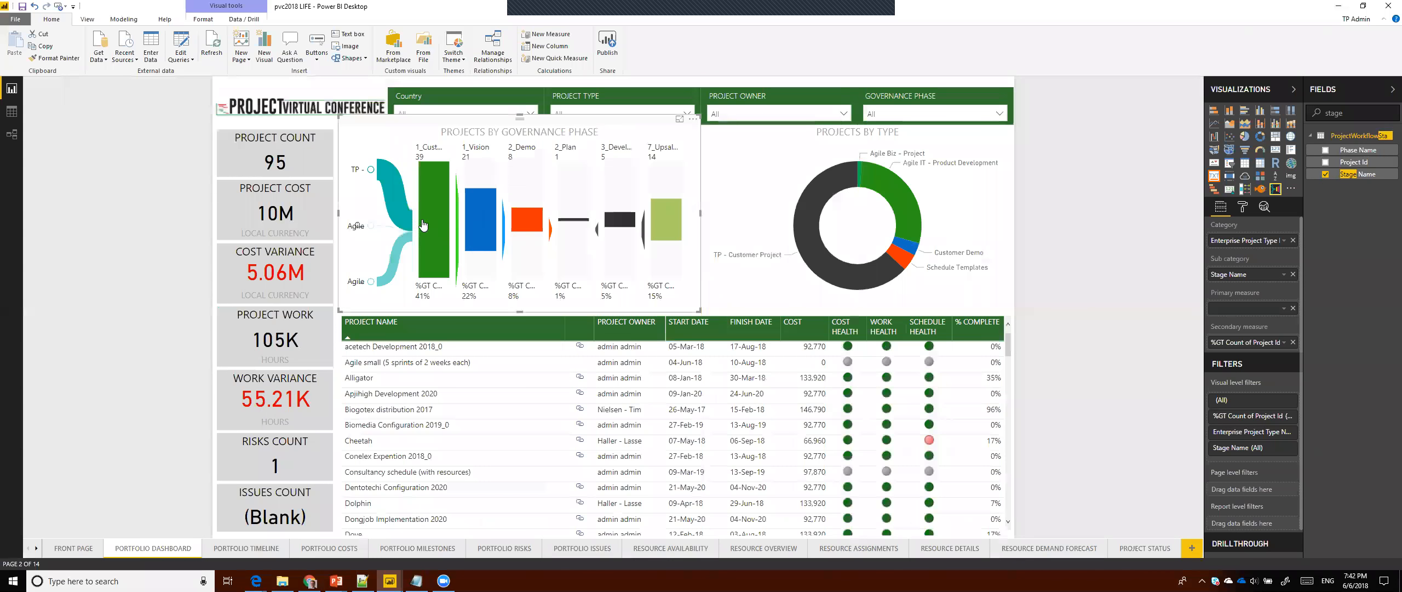
left_click(389, 187)
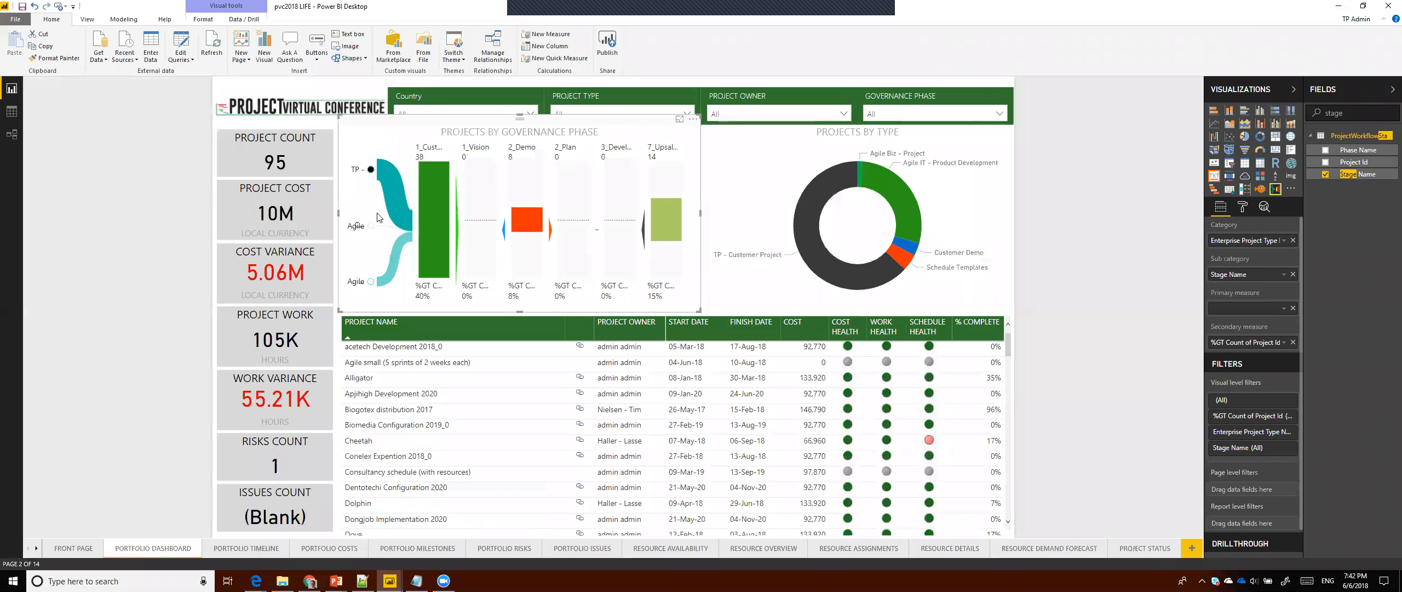
left_click(389, 272)
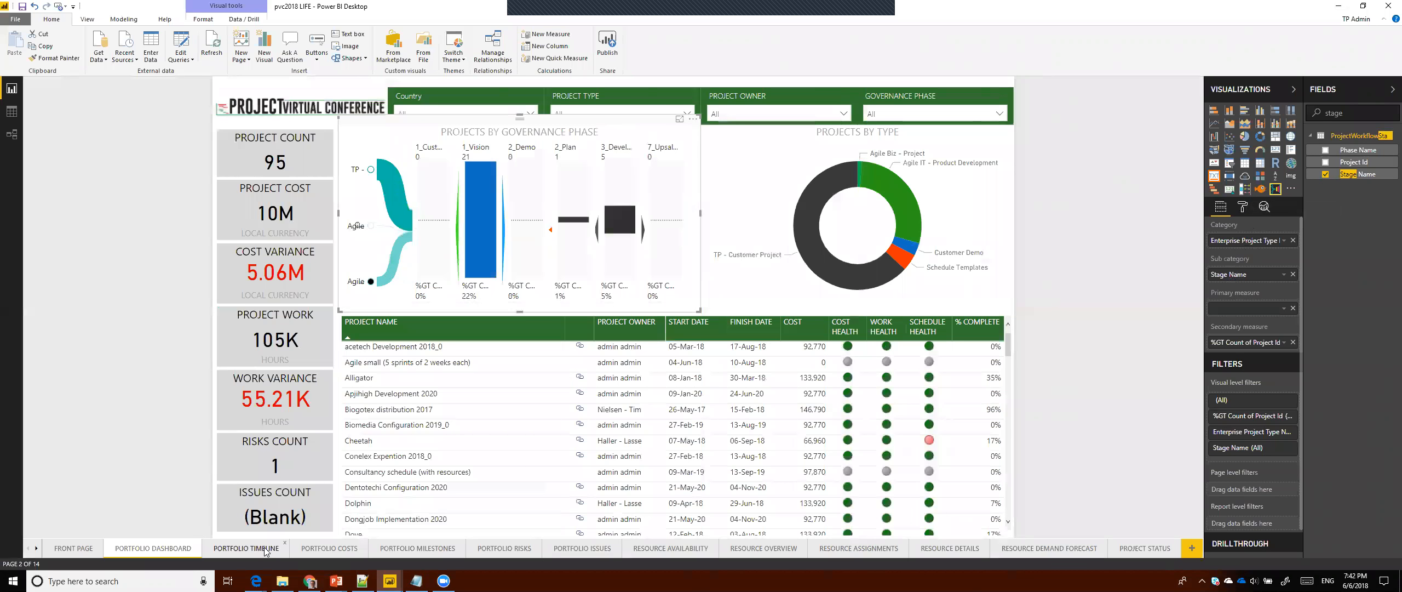
- Convert the Gantt visual on the Portfolio Timeline page to the imported Gantt type with Category, Start, End and KPI fields
left_click(236, 547)
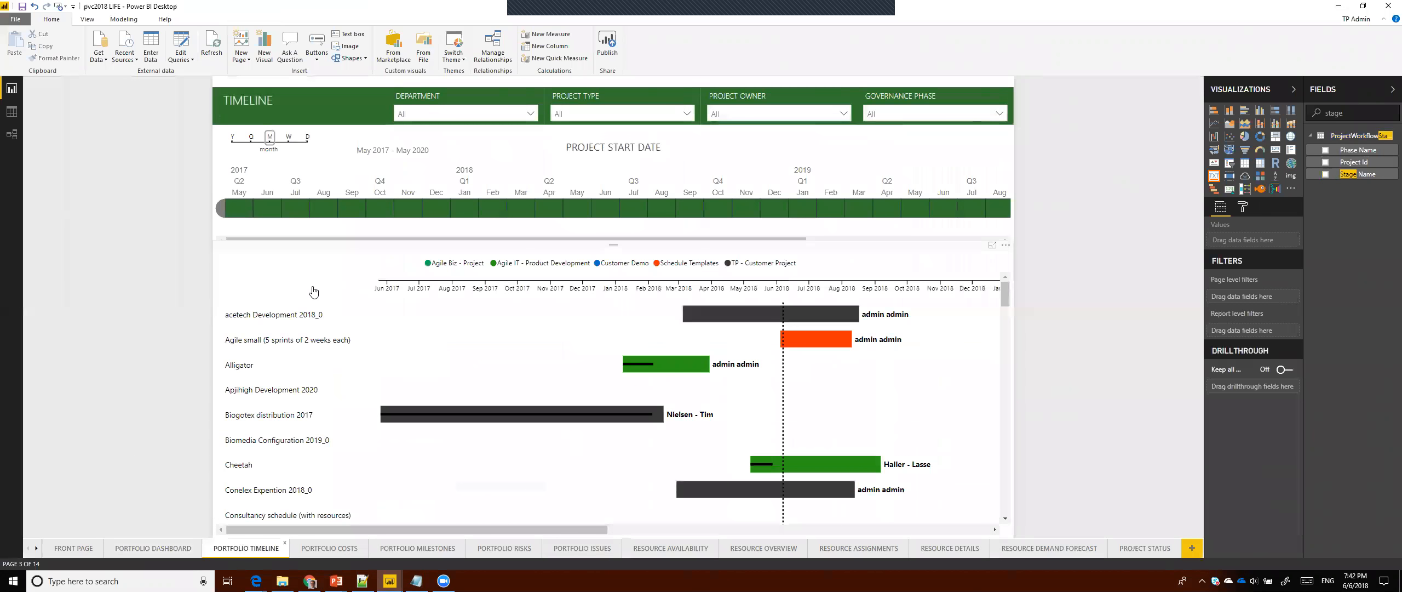
left_click(300, 267)
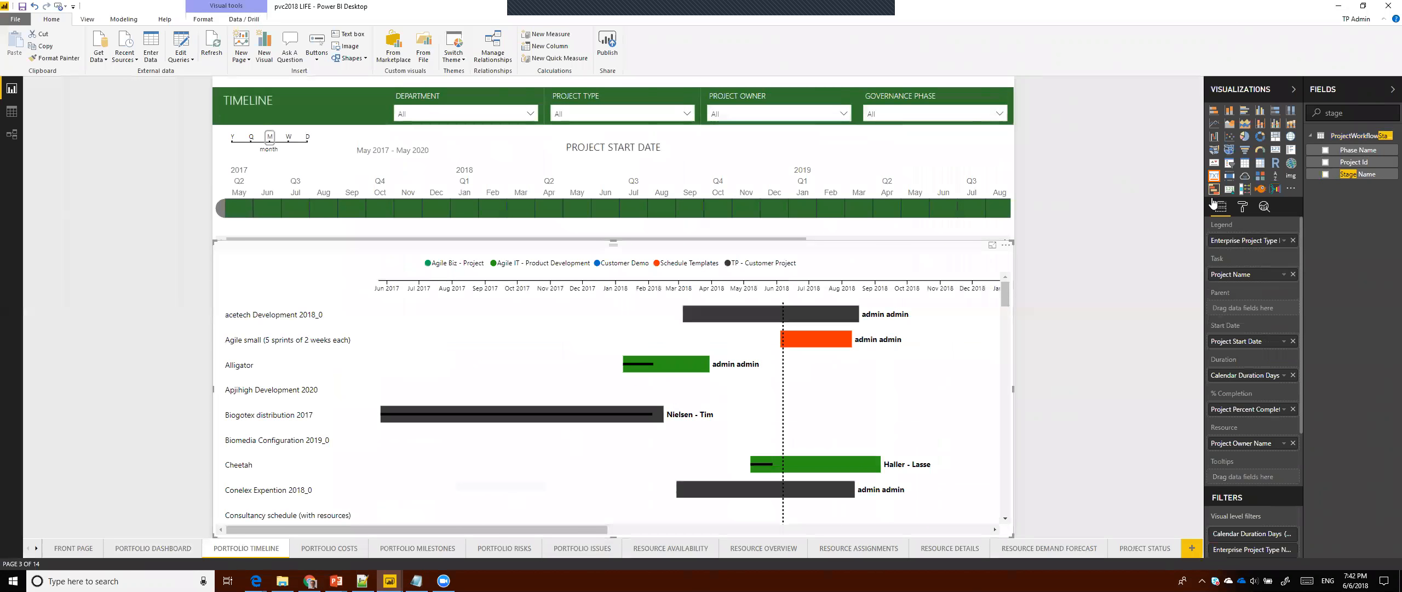
left_click(1245, 190)
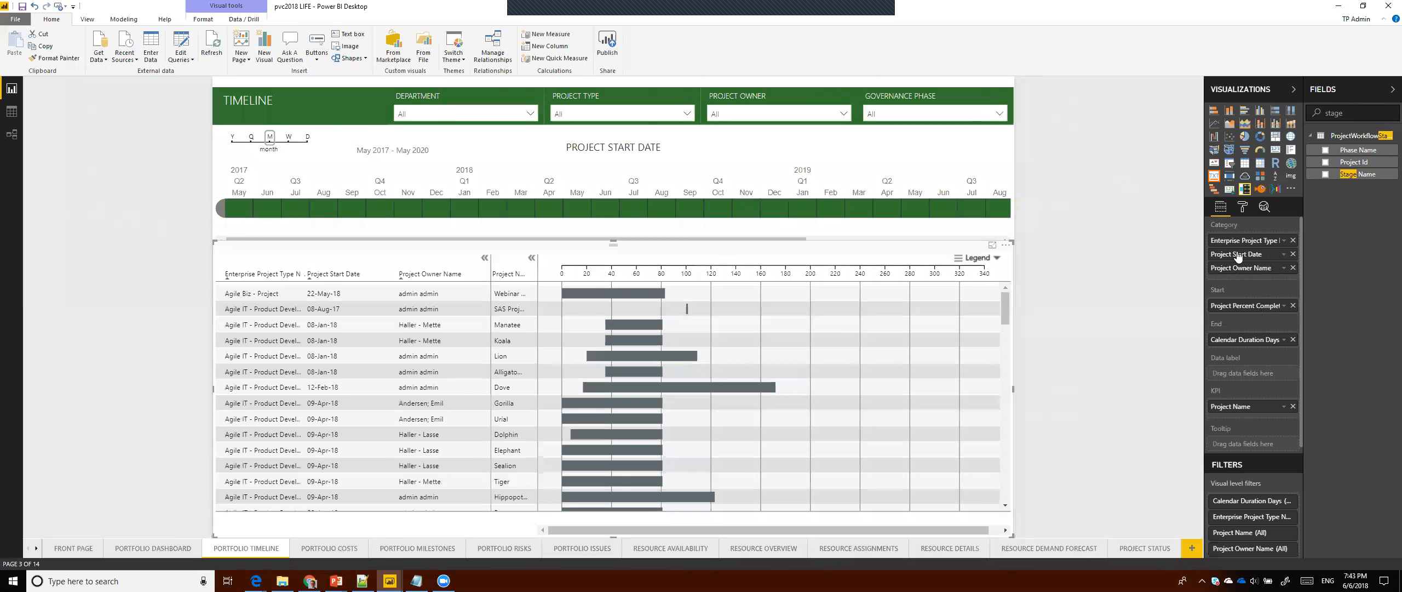
- Move Project Name to Category, Project Start Date to Start as earliest and Project Percent Completed to KPI, and empty the End field
left_click_drag(1349, 113, 1281, 111)
key("BackSpace")
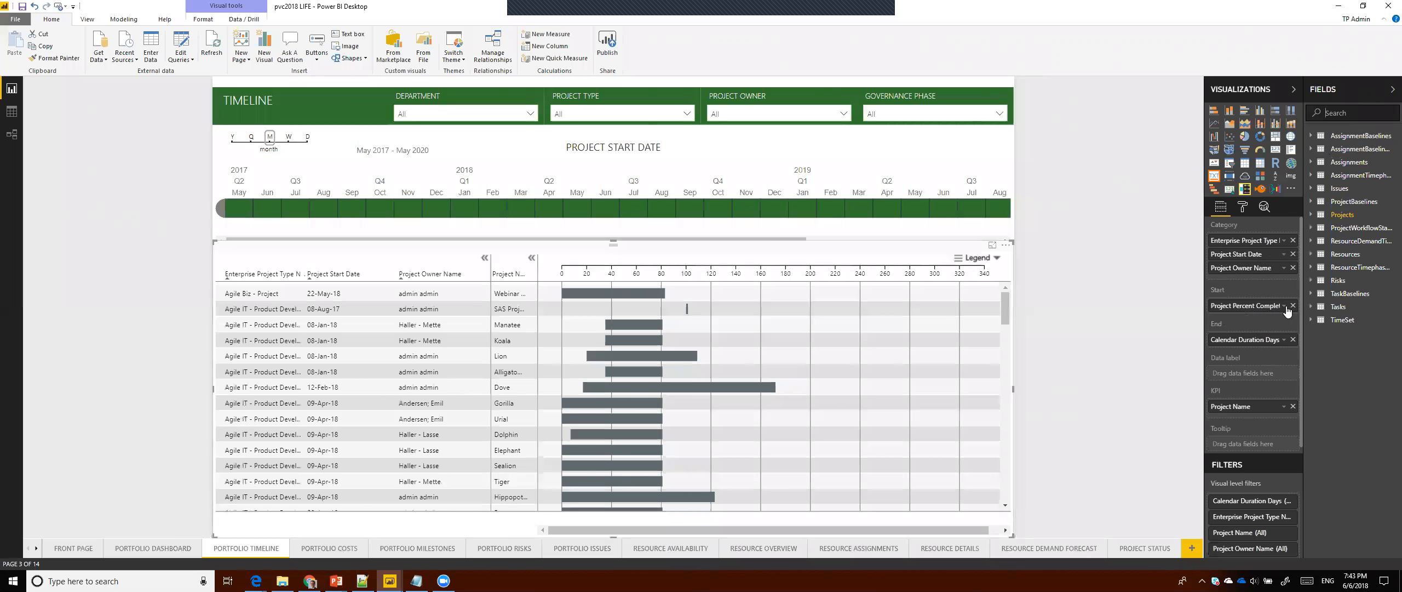
mouse_move(1272, 318)
left_mouse_down()
mouse_move(1270, 419)
mouse_move(1255, 254)
mouse_move(1259, 323)
left_mouse_up()
left_click(1294, 340)
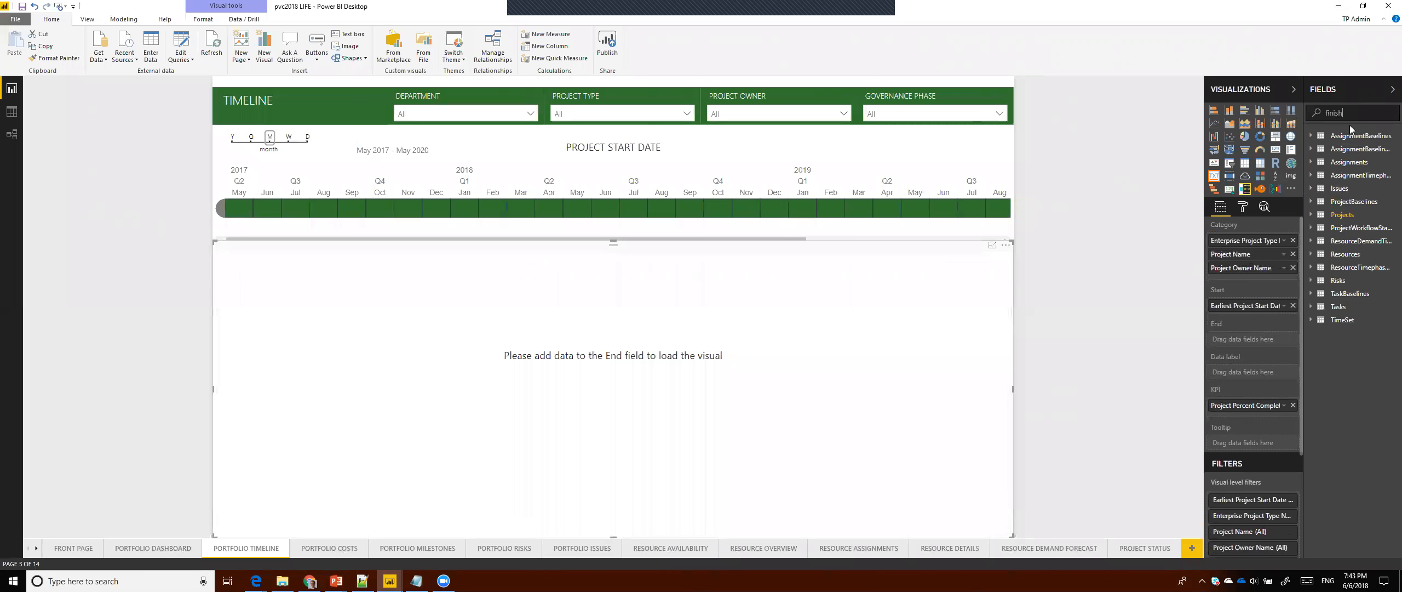
- Find the finish fields and set the Projects table's Project Finish Date as the Gantt's End
scroll(1344, 482, "down", 5)
left_click(1353, 468)
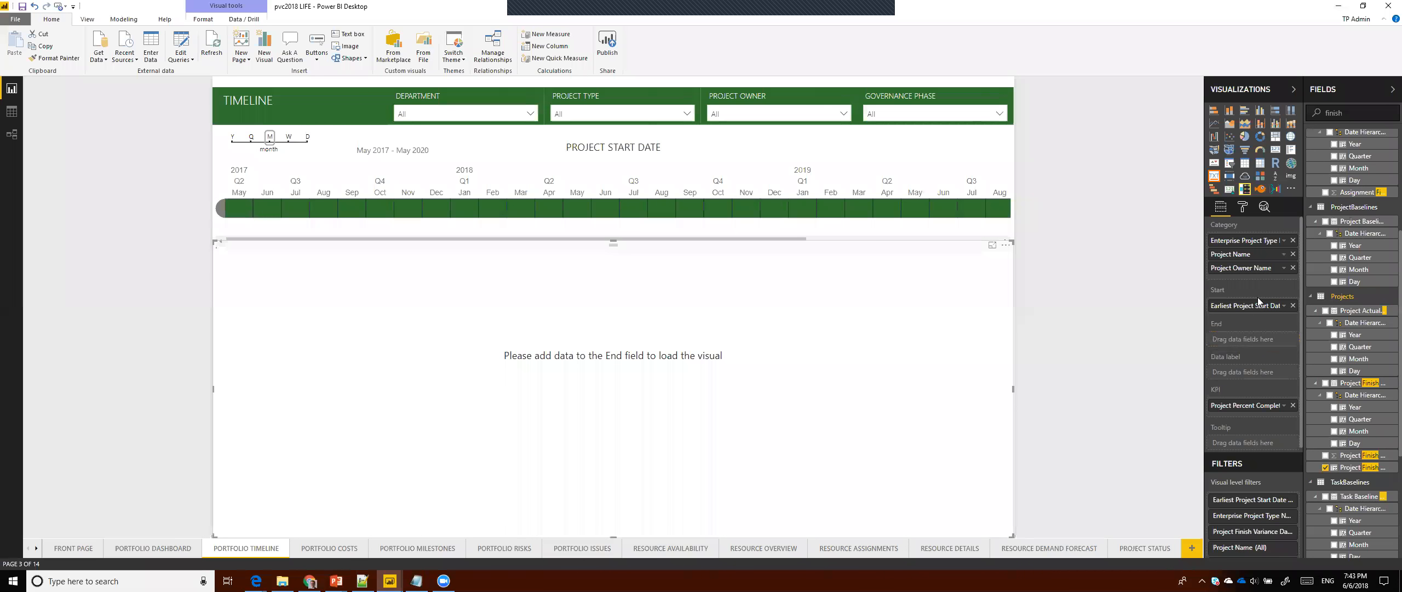
left_click(1326, 467)
left_click_drag(1347, 384, 1248, 339)
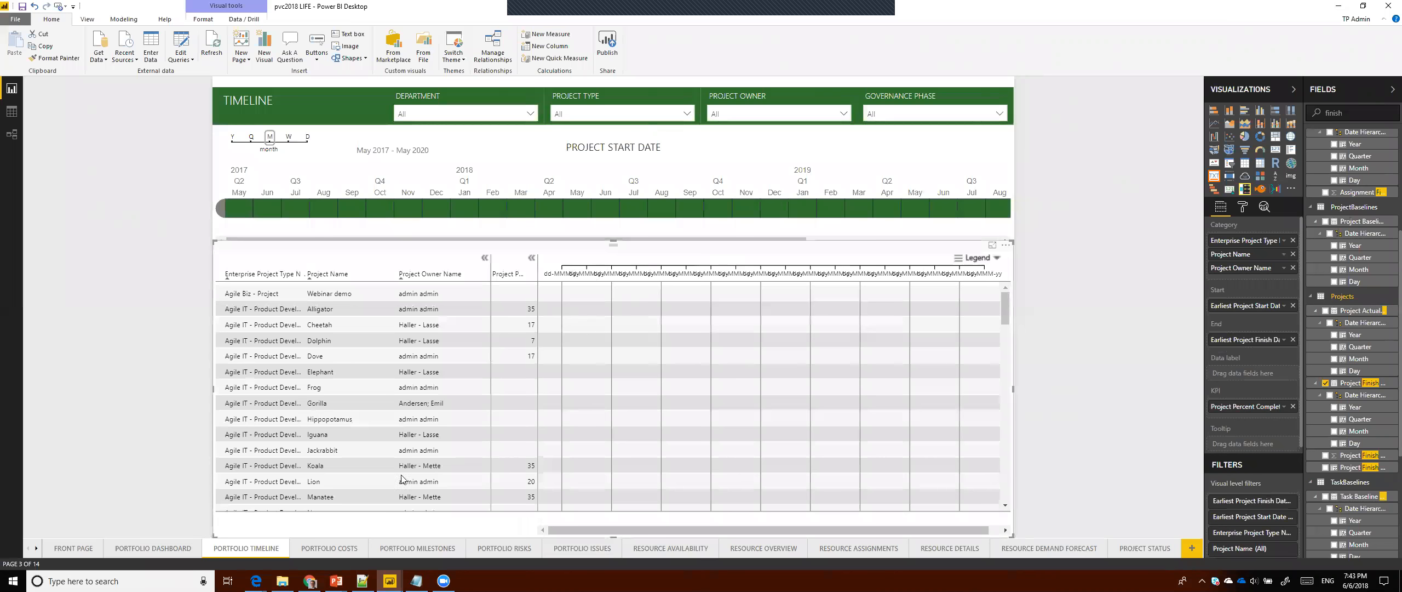
- Add a new report page and insert an Aquarium visual enlarged to fill nearly the whole page
left_click(37, 552)
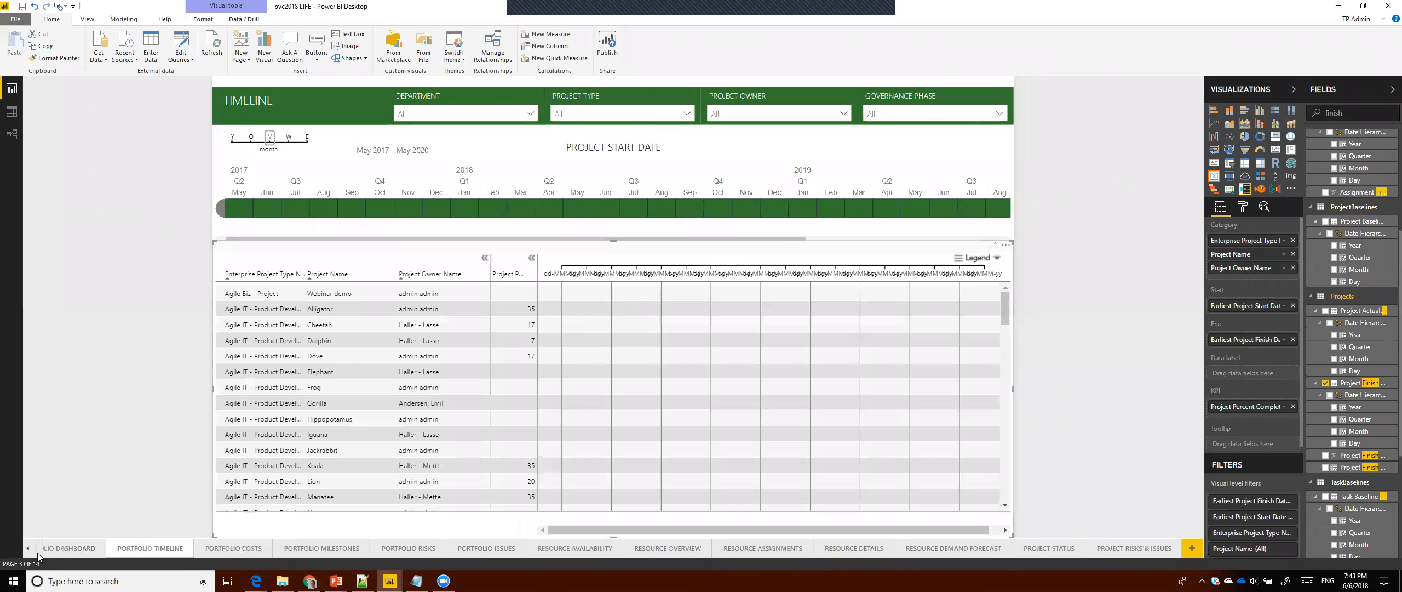
left_click(1193, 550)
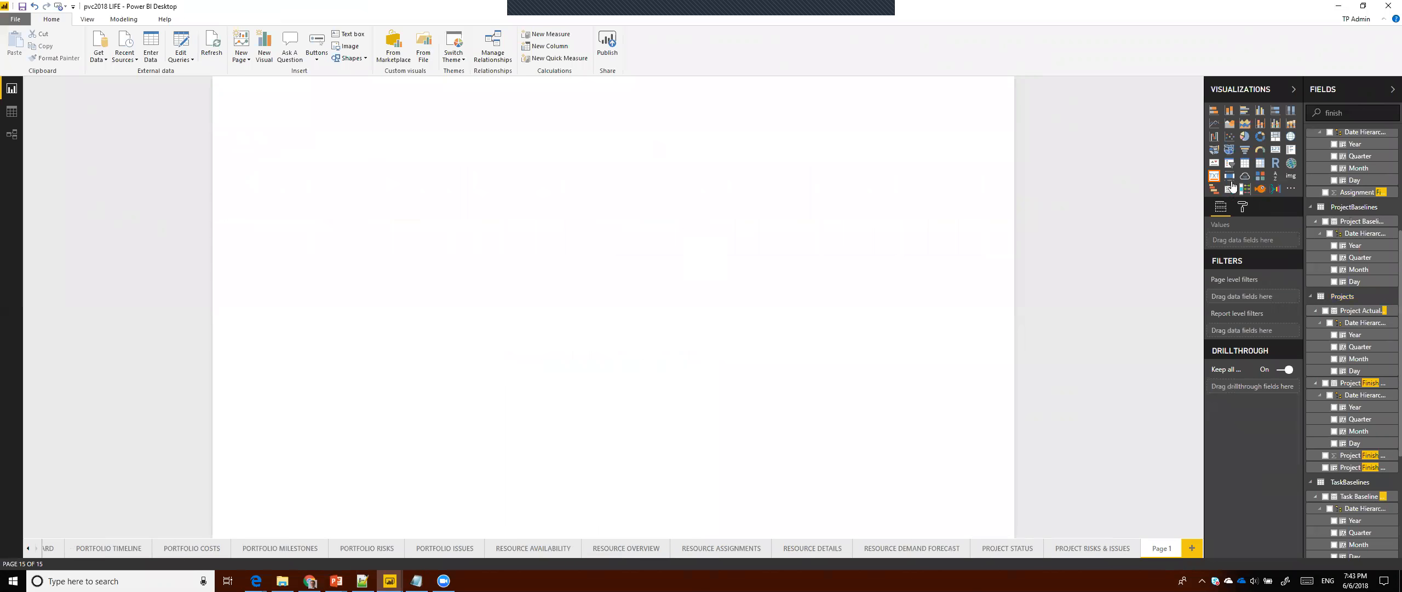
left_click(1259, 190)
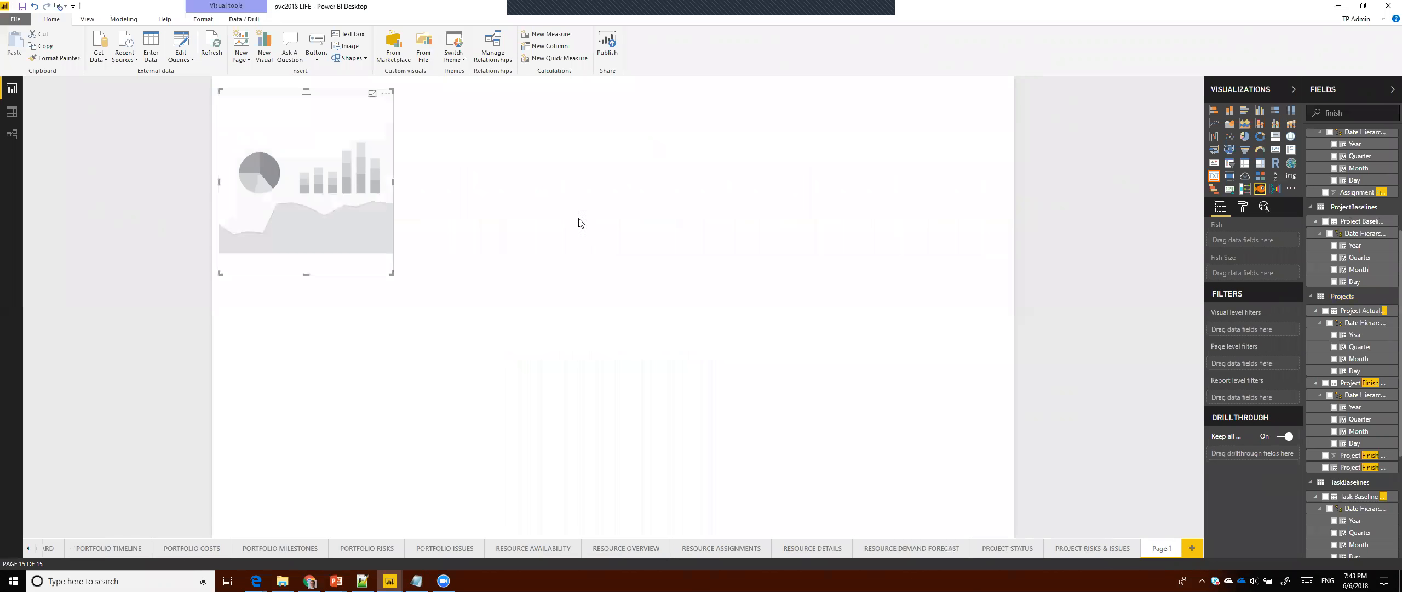
left_click_drag(394, 277, 775, 519)
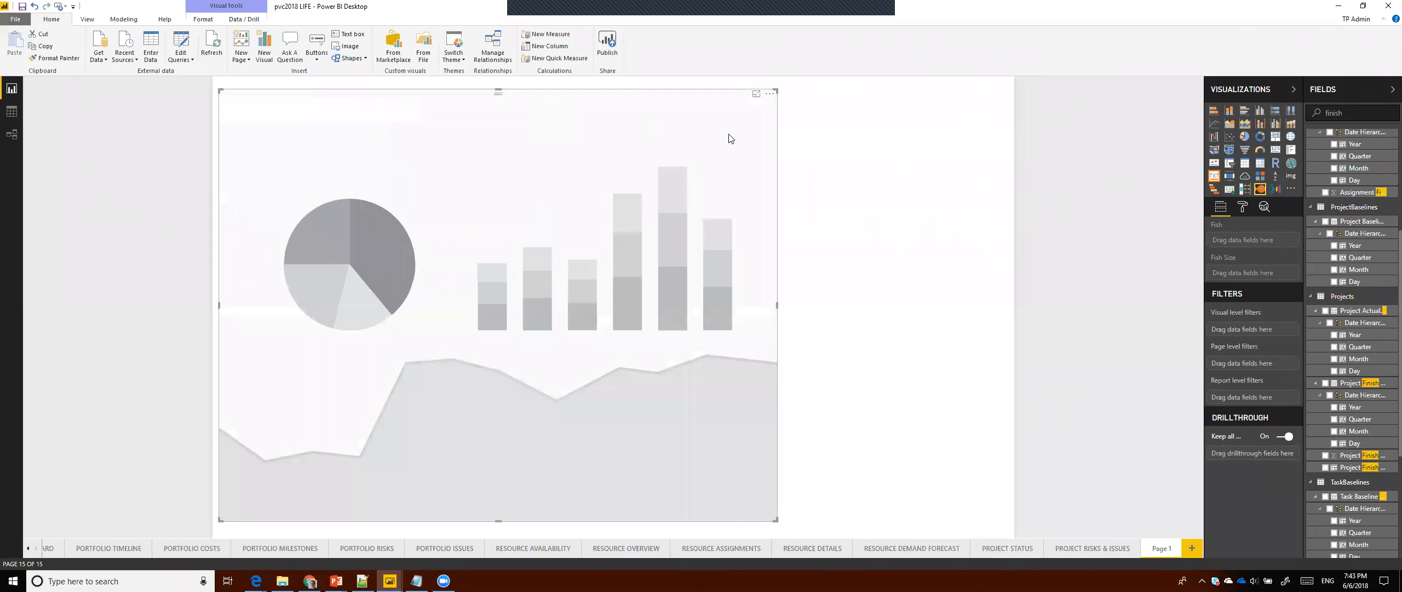
left_click_drag(778, 305, 1009, 305)
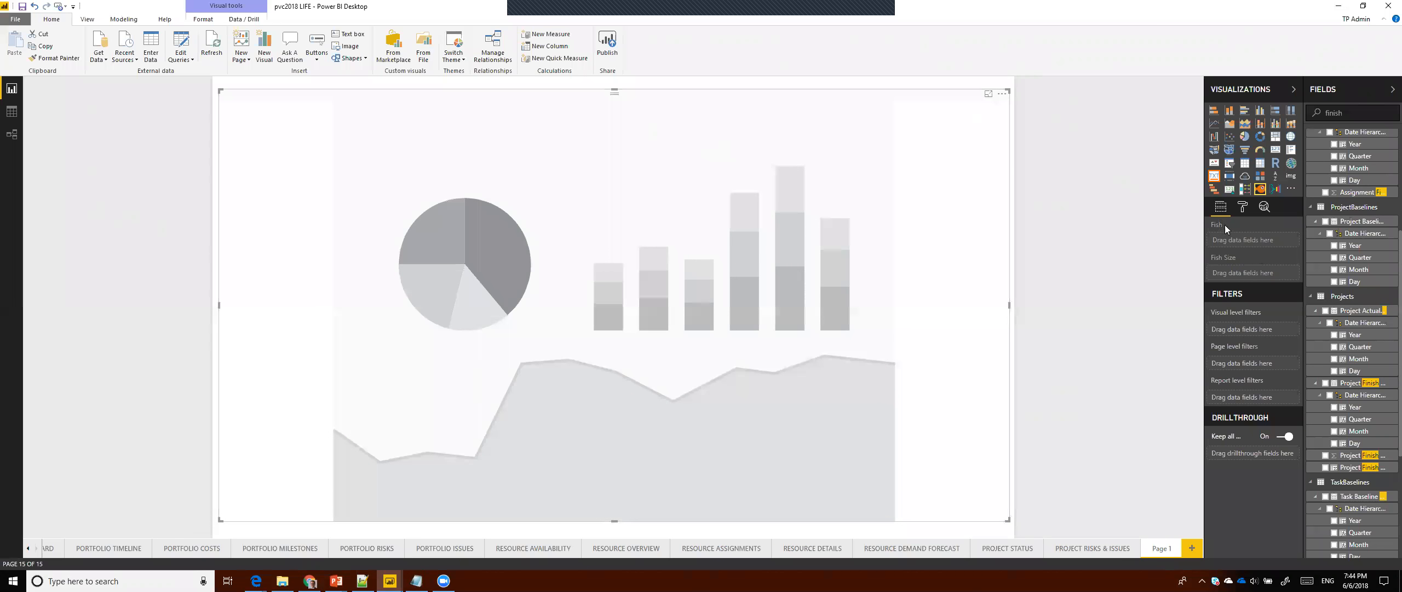
- Search the fields for project name and set Project Name from the Projects table as the aquarium's Fish
left_click(1317, 112)
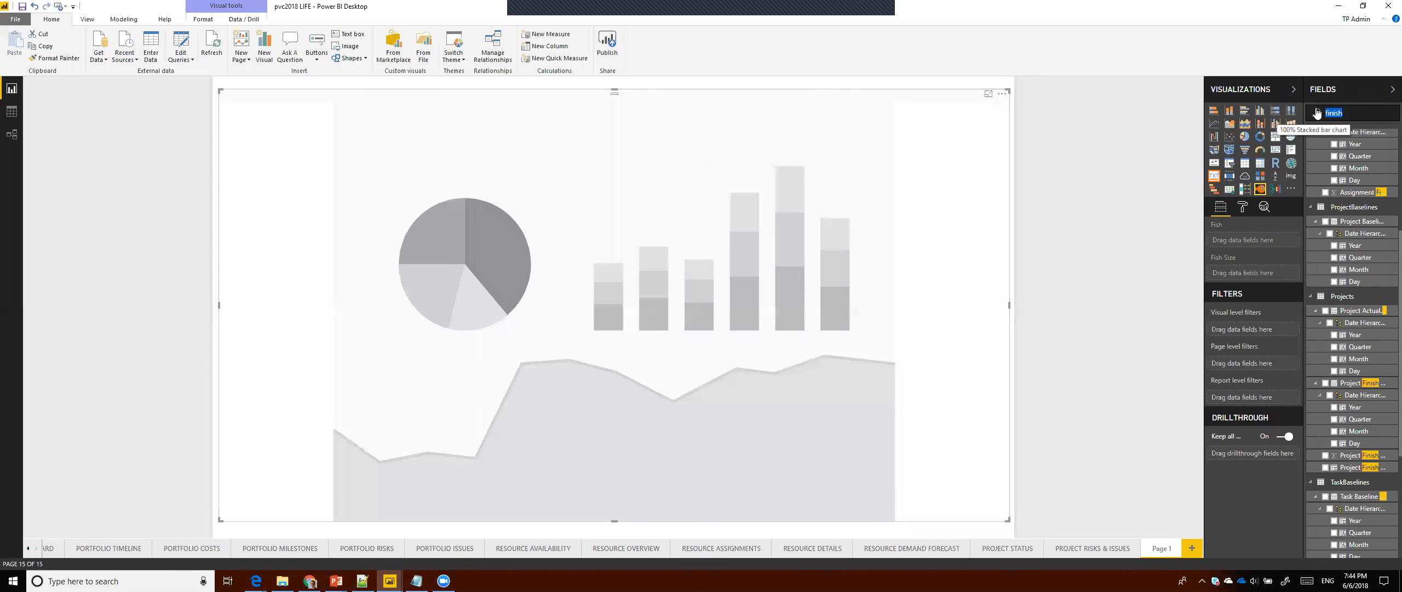
type("project")
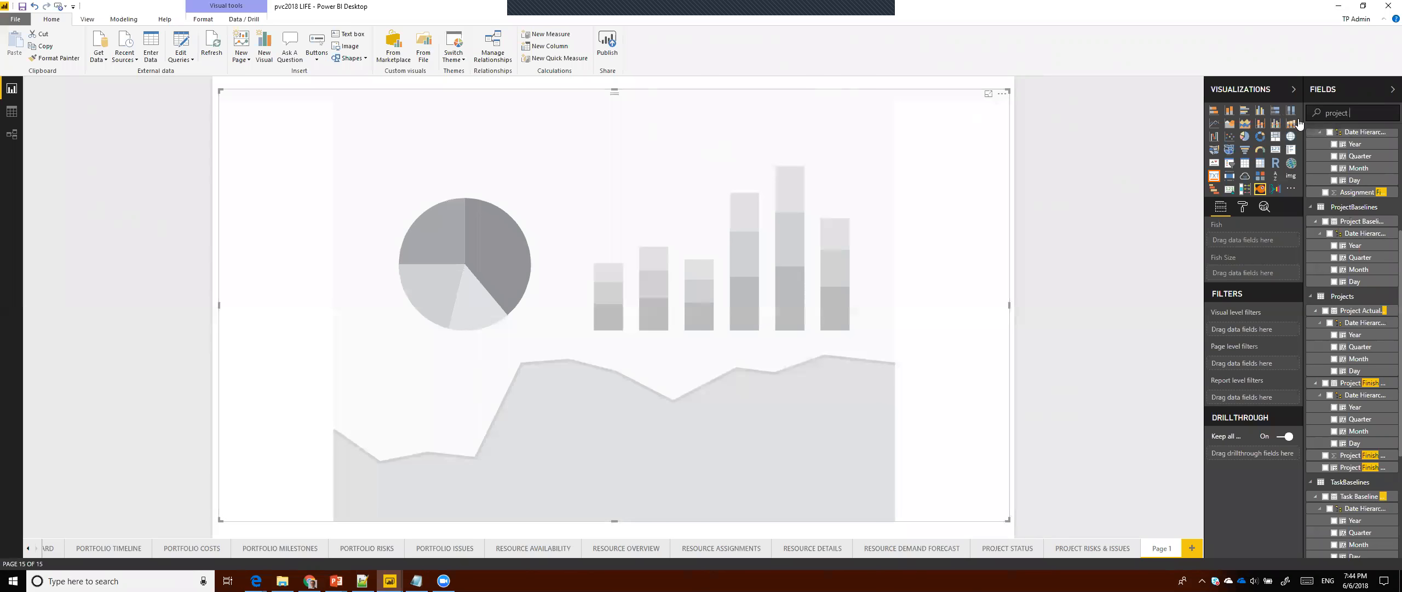
type("name")
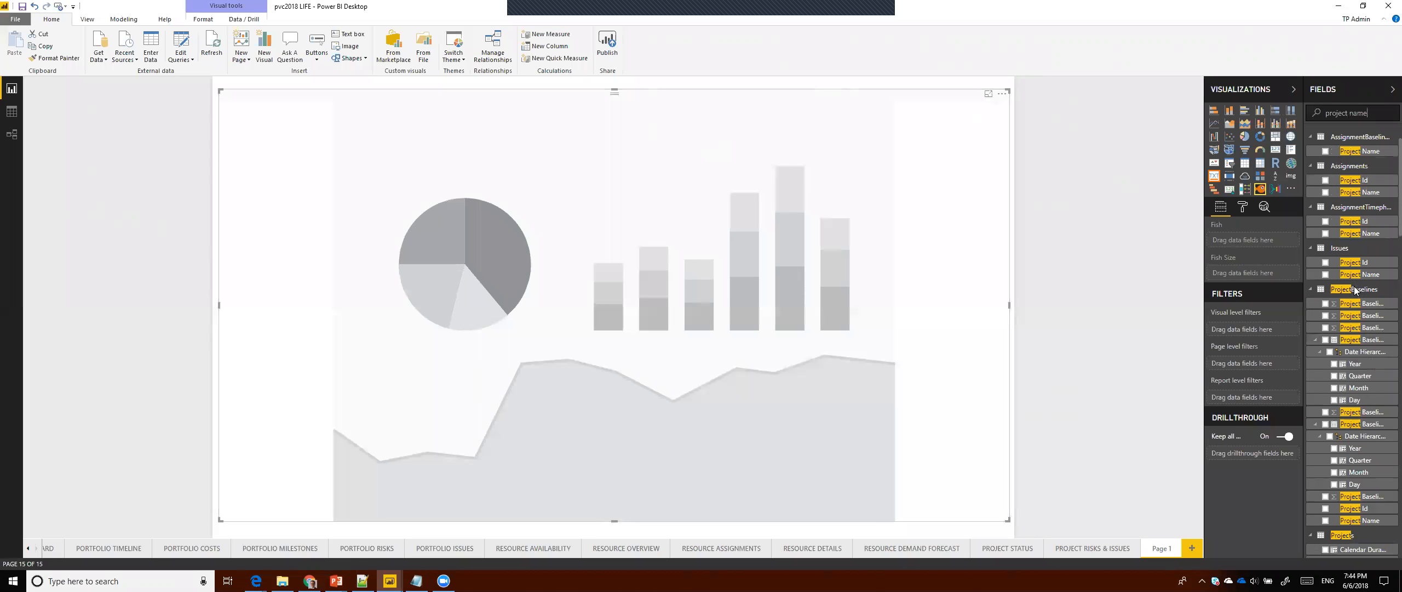
left_click_drag(1357, 328, 1227, 240)
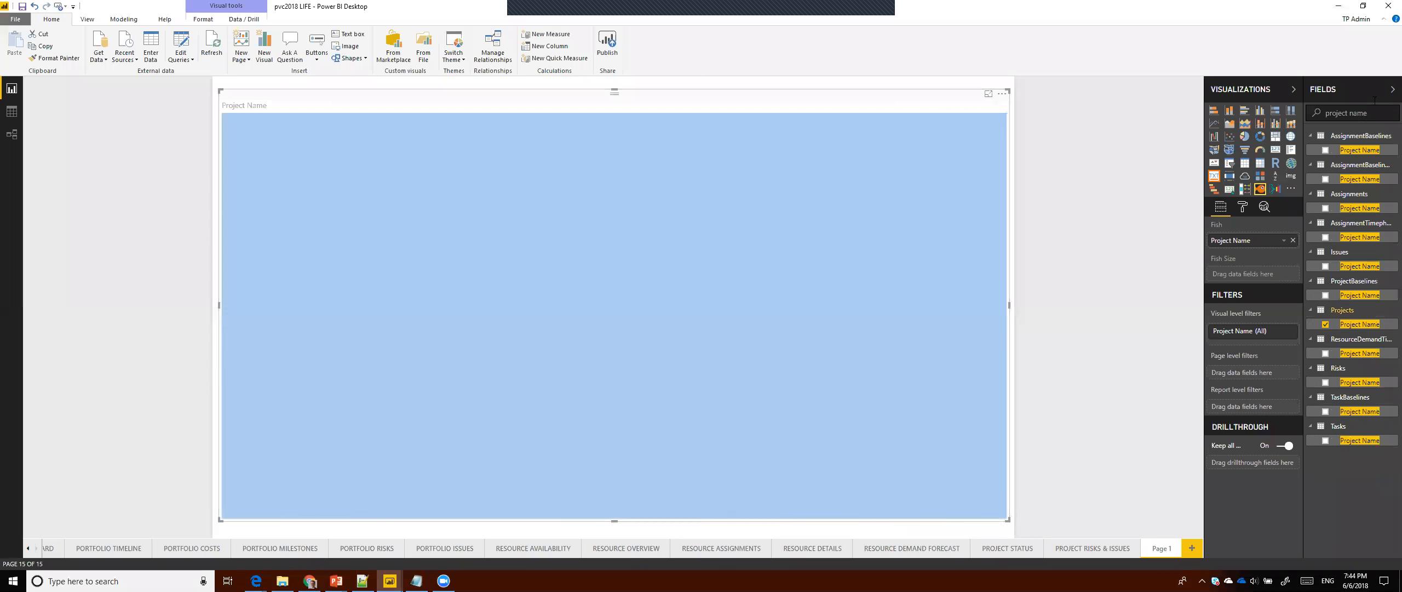
- Search the fields for duration and set Calendar Duration Days as the aquarium's Fish Size
left_click_drag(1375, 113, 1315, 113)
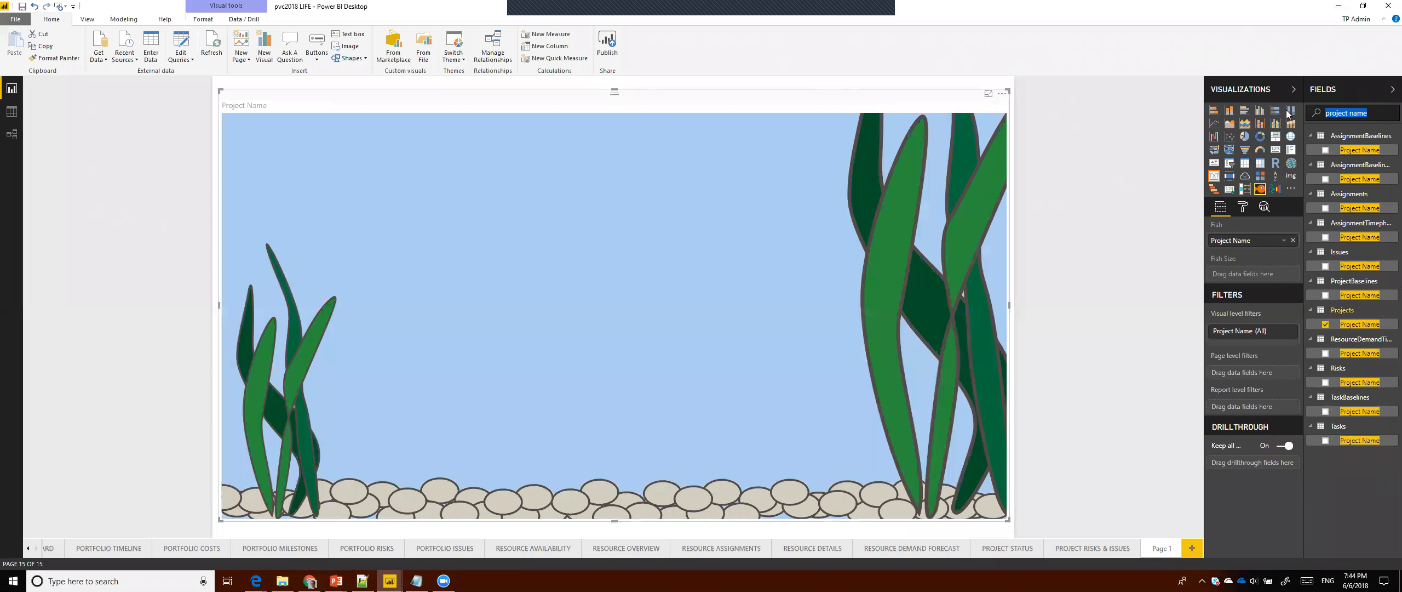
type("duration")
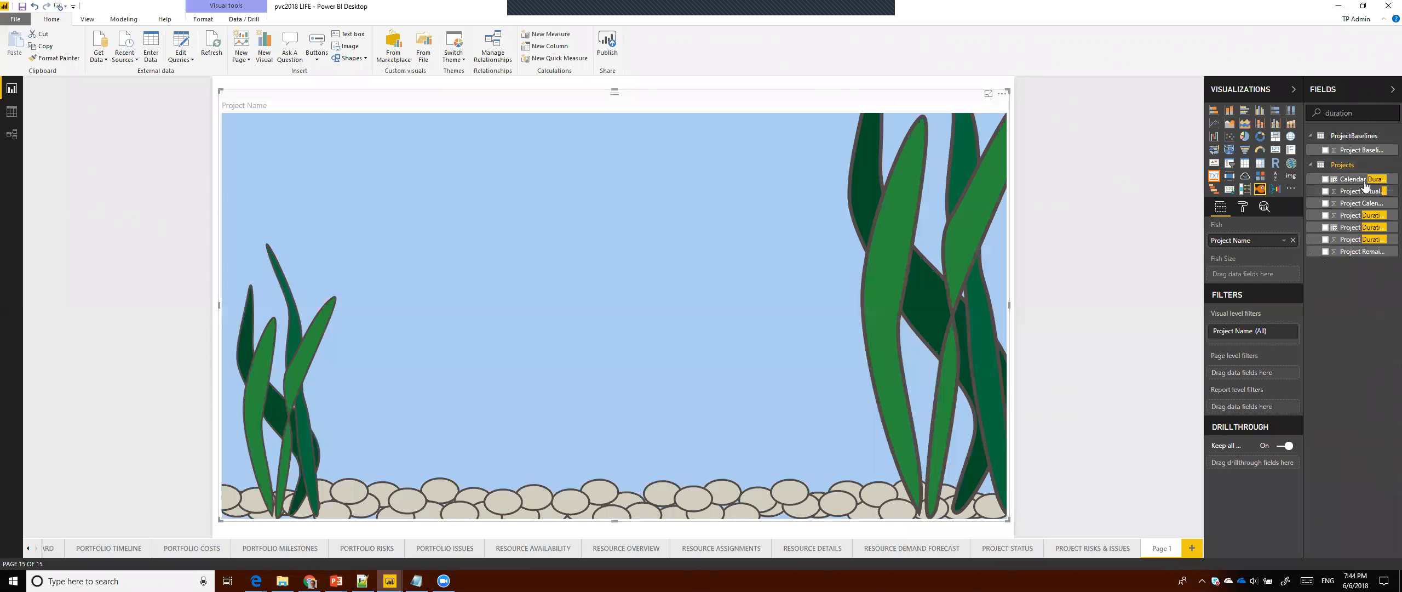
left_click_drag(1366, 183, 1260, 277)
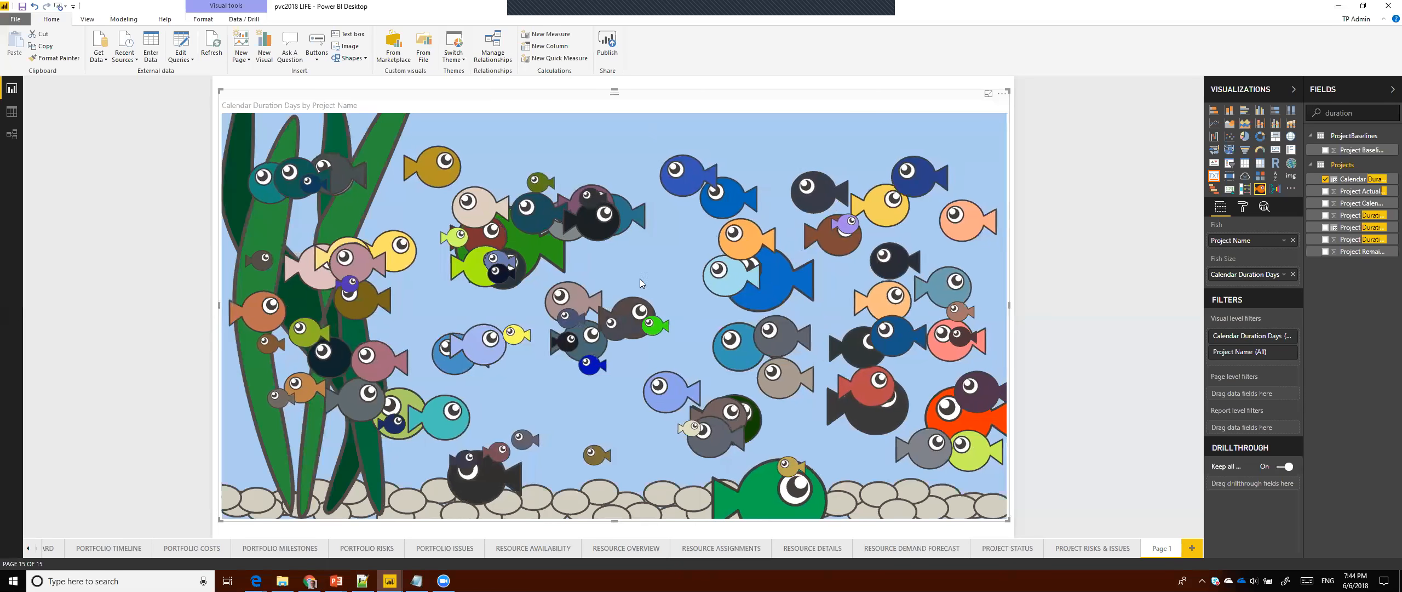
mouse_move(566, 311)
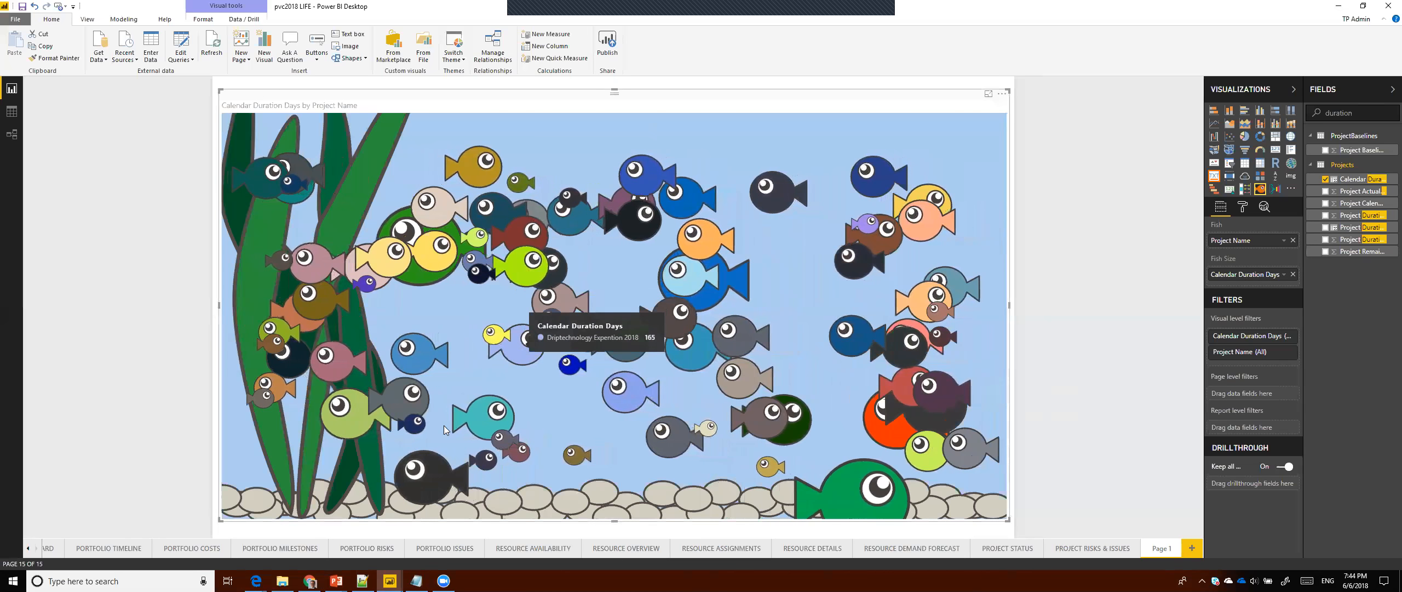
mouse_move(864, 495)
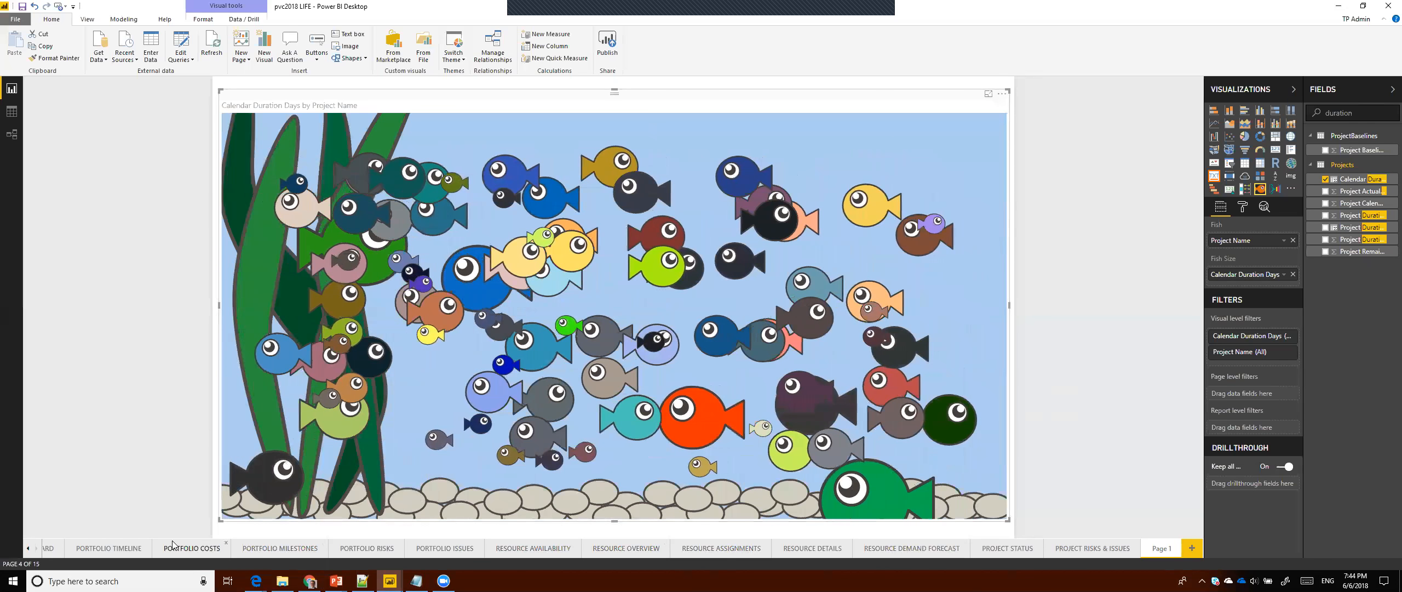
- On the Portfolio Costs page, filter the Cost KPI slicer by At least 20% and Between 10%-20% over baseline cost, then drop the latter
left_click(198, 548)
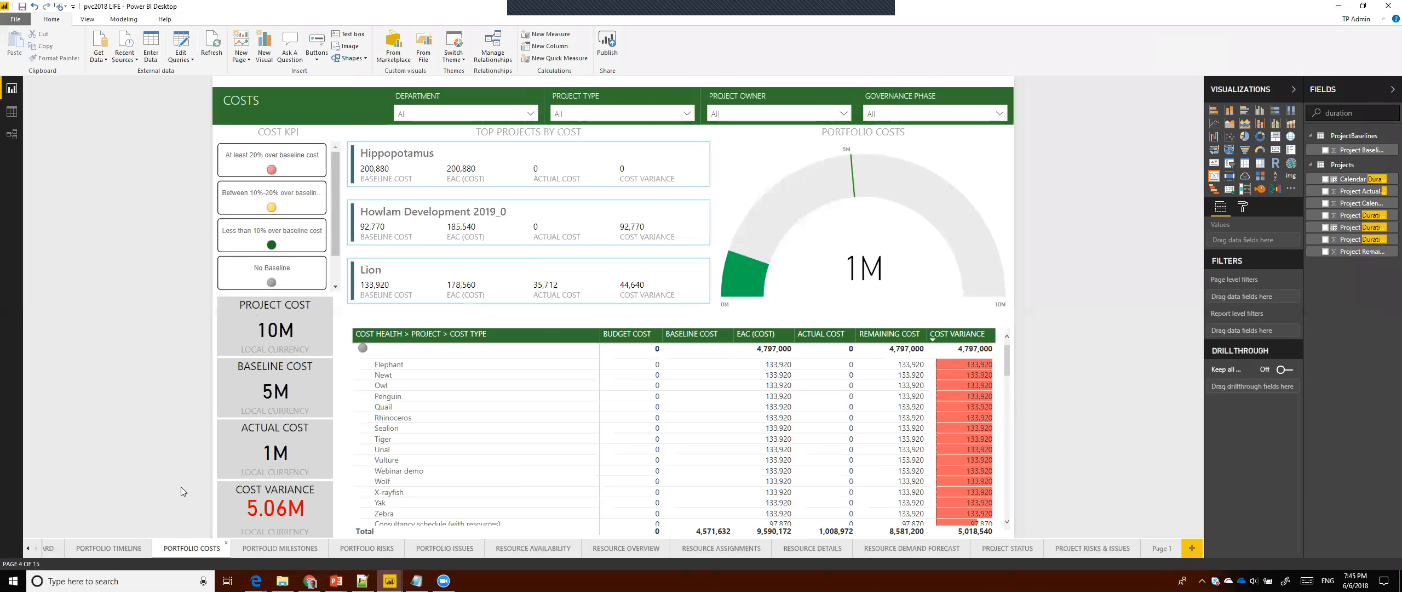
left_click(249, 128)
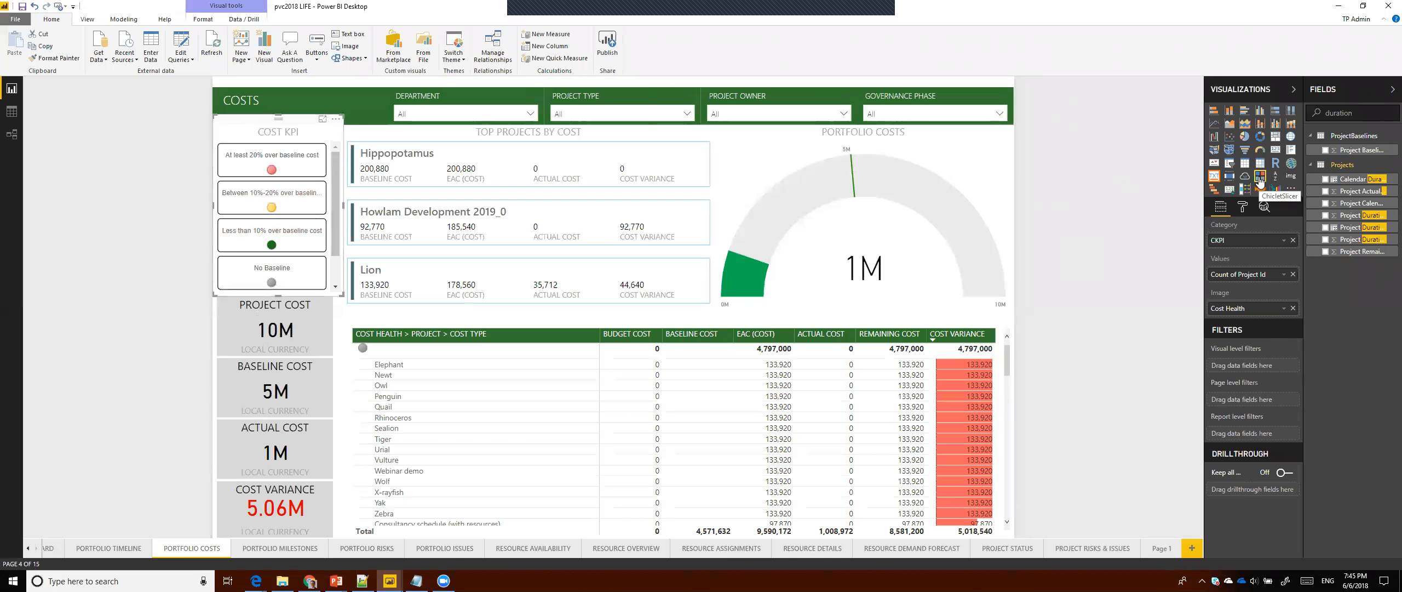
left_click(305, 166)
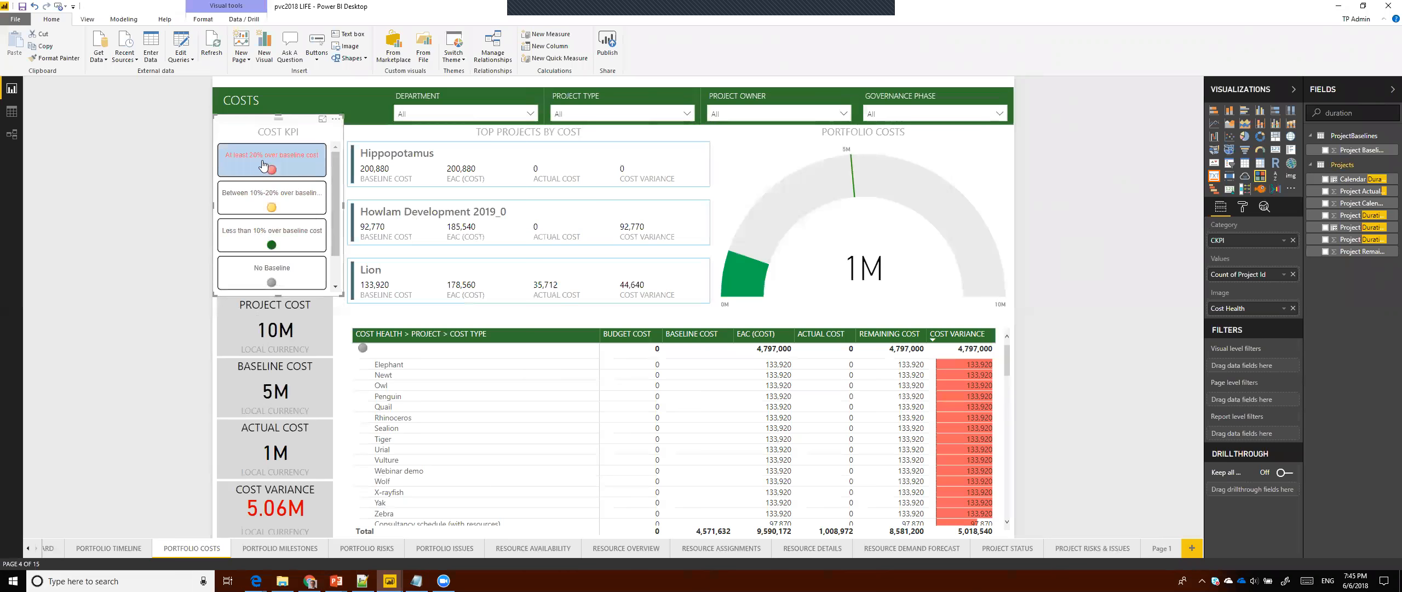
left_click(286, 191)
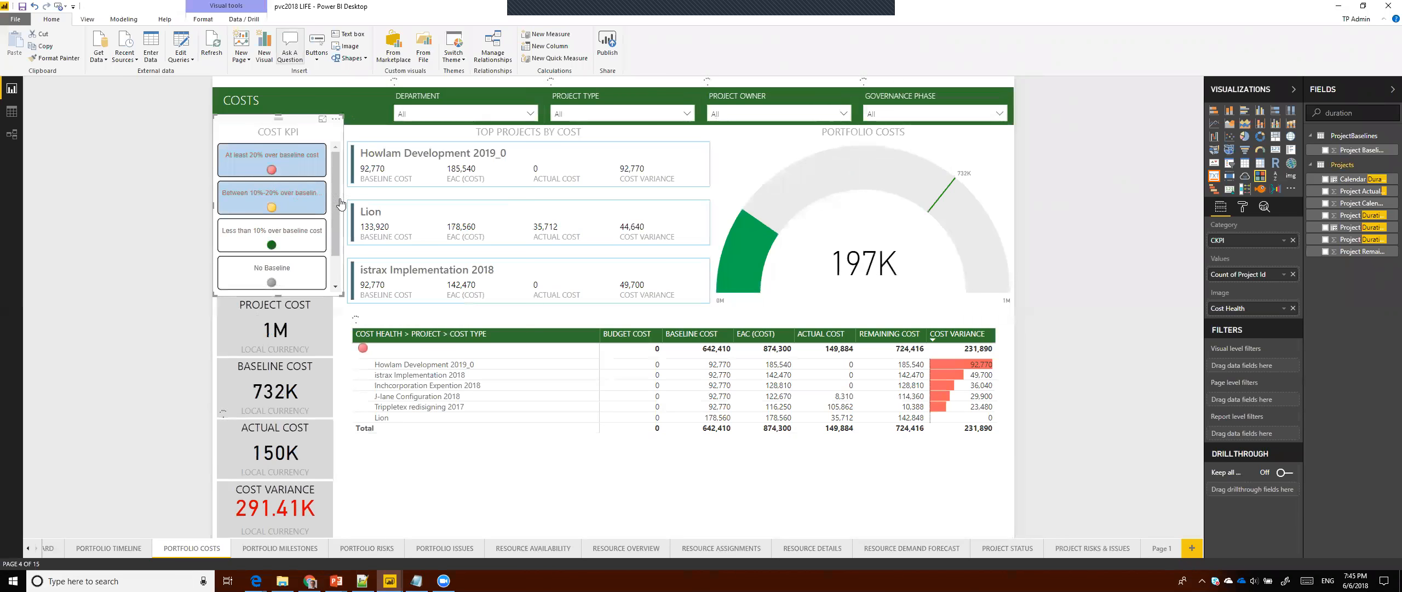
left_click(287, 205)
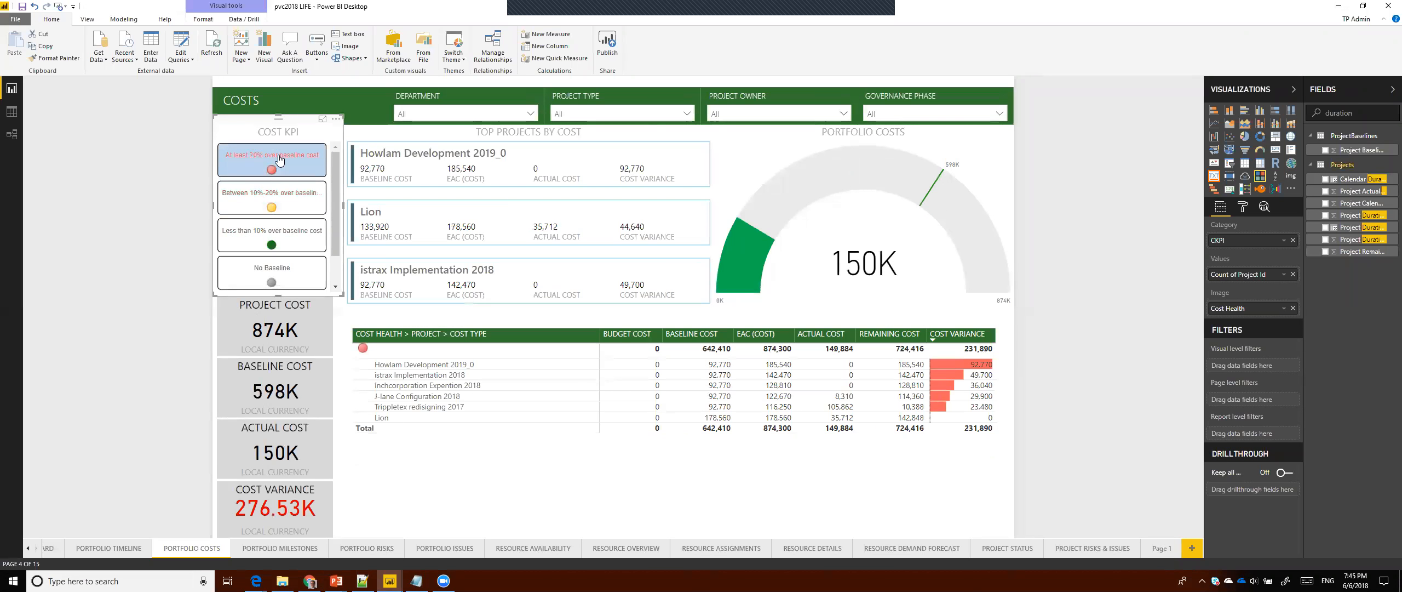
- Try the other Cost KPI categories in the slicer and leave only No Baseline selected
left_click(272, 207)
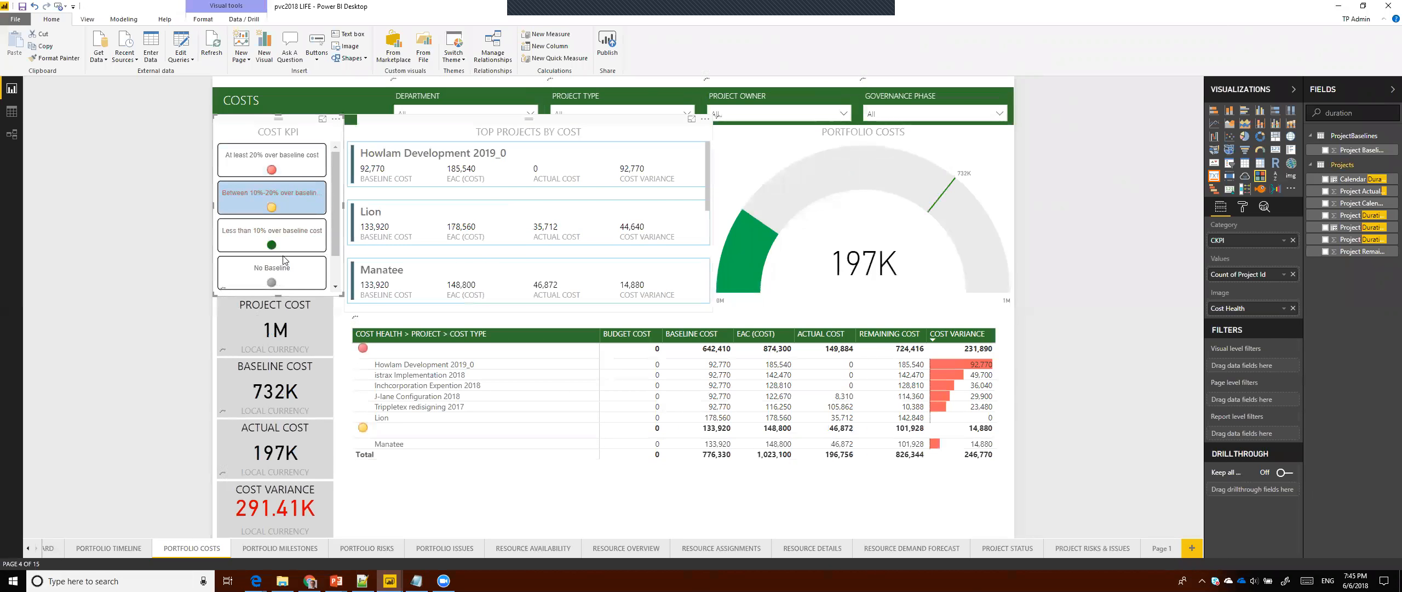
left_click(283, 221, "ctrl")
left_click(285, 204, "ctrl")
left_click(279, 286, "ctrl")
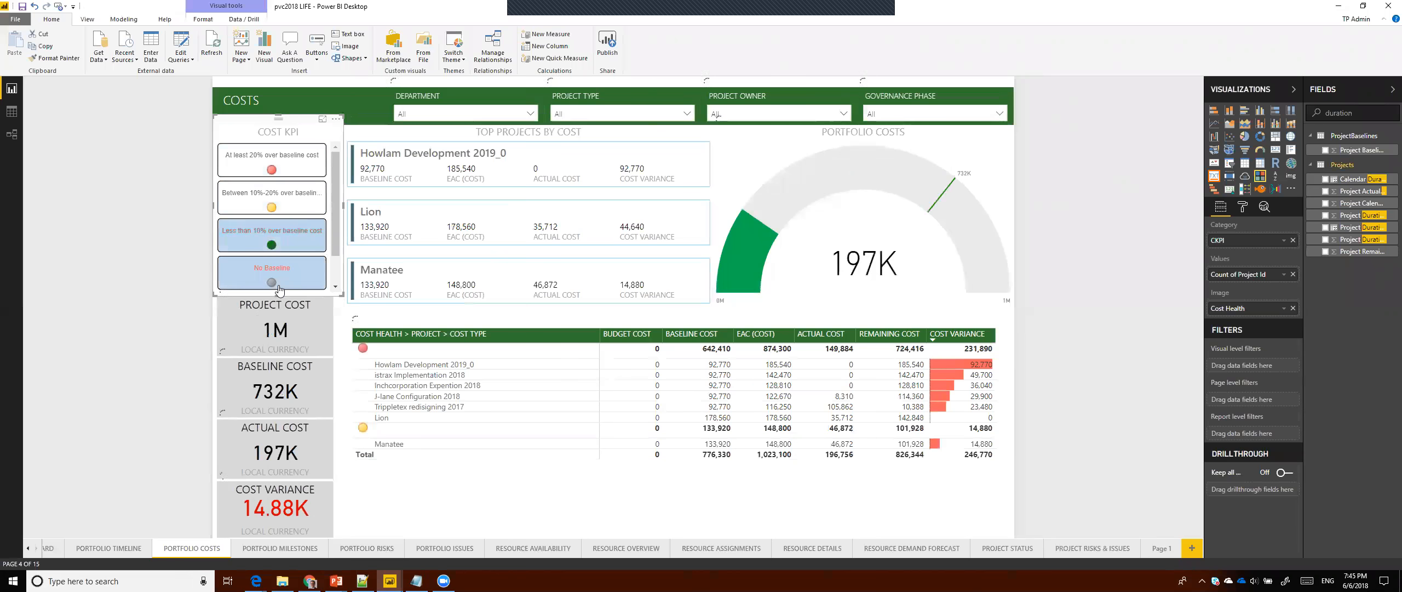
left_click(280, 250, "ctrl")
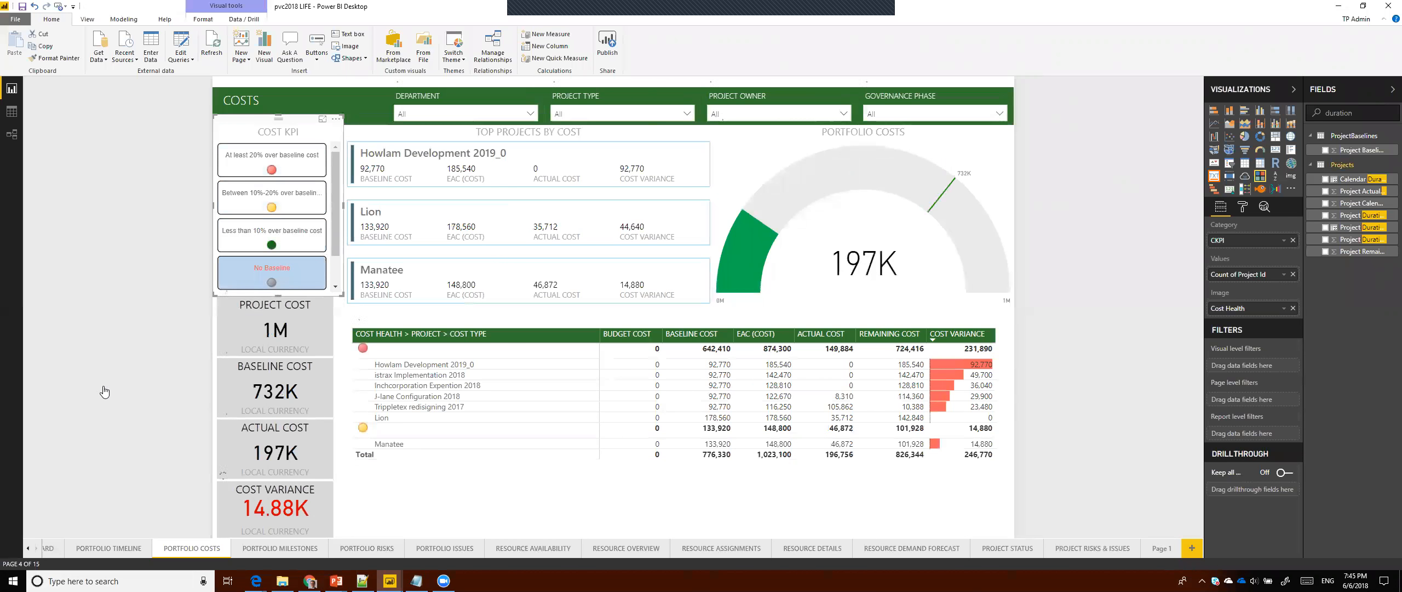
- Return to the report's Front Page and switch to the PowerPoint slide show
left_click(27, 549)
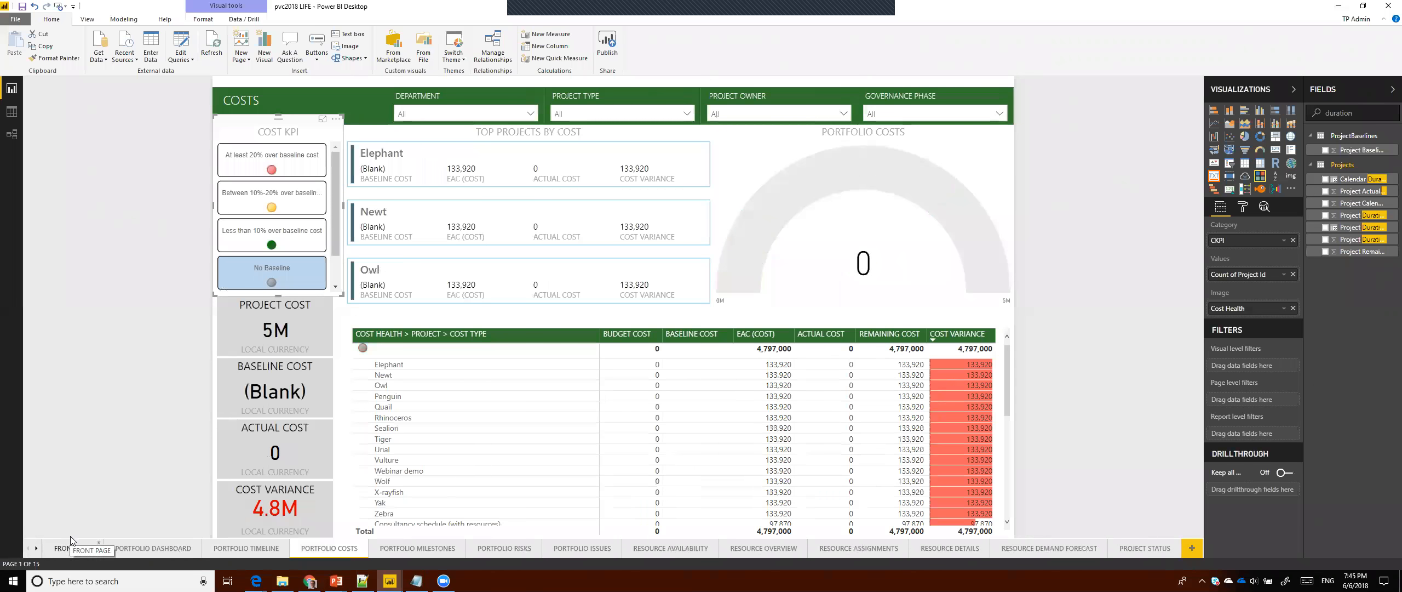
left_click(64, 549)
key("alt+Tab")
key("alt+Tab")
key("alt+Tab")
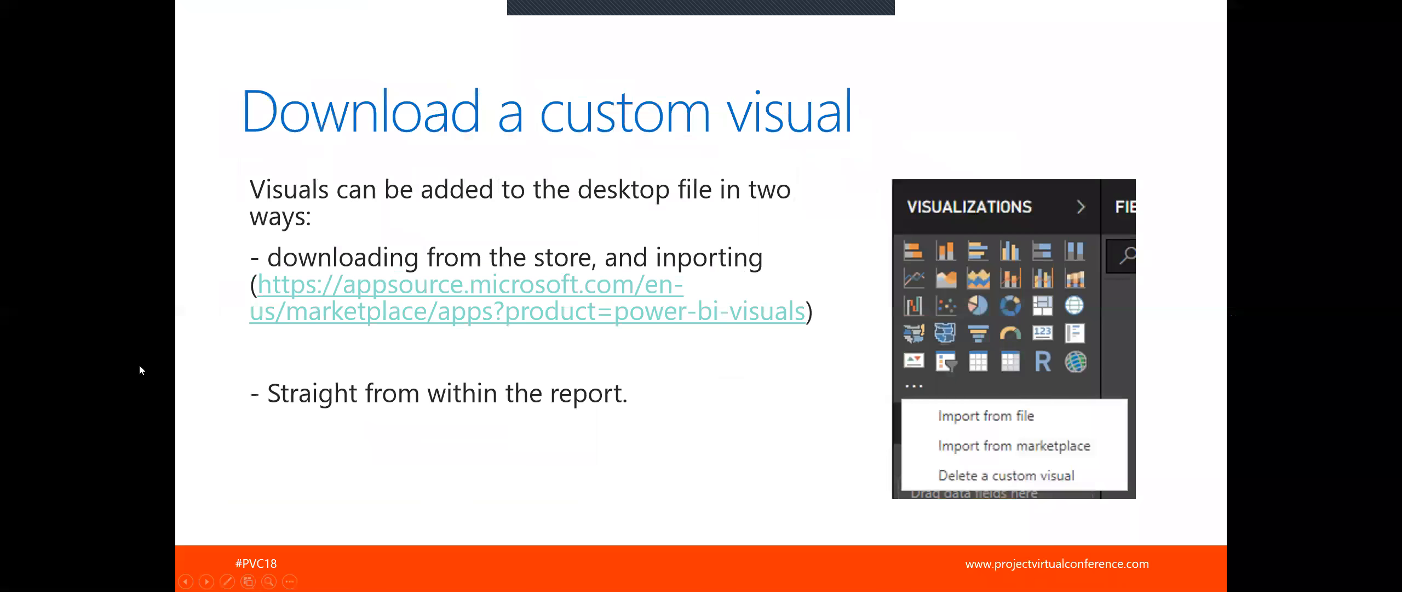
key("Right")
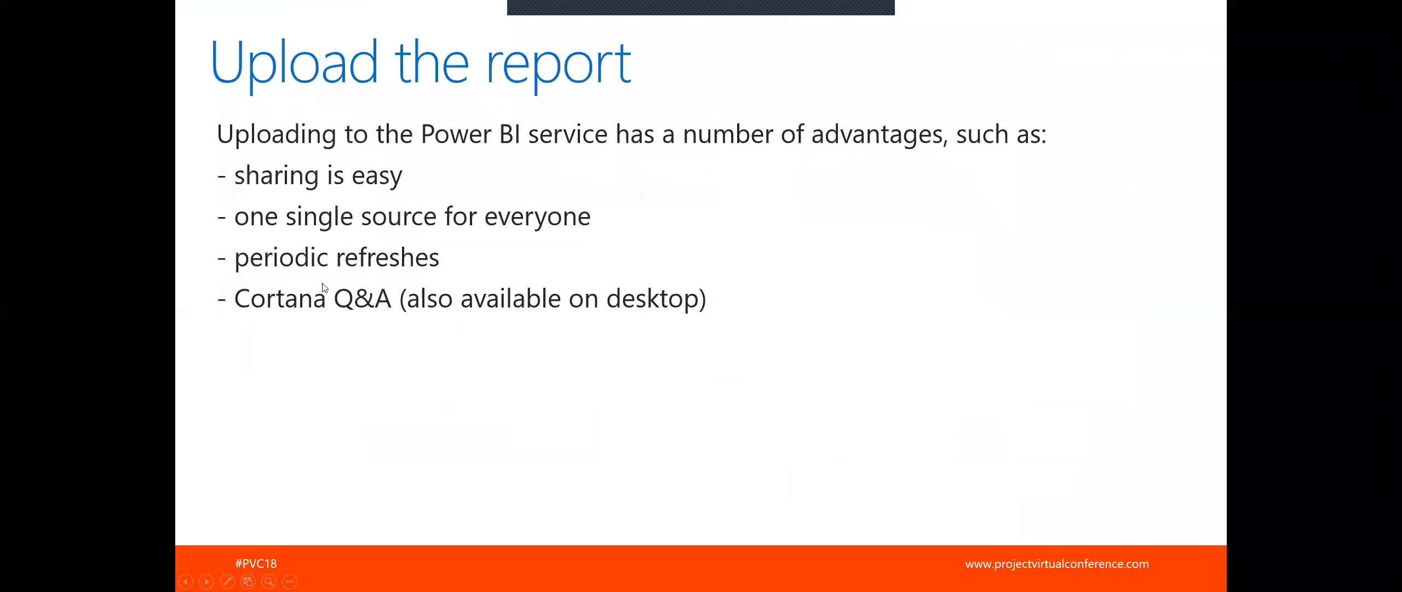
key("Right")
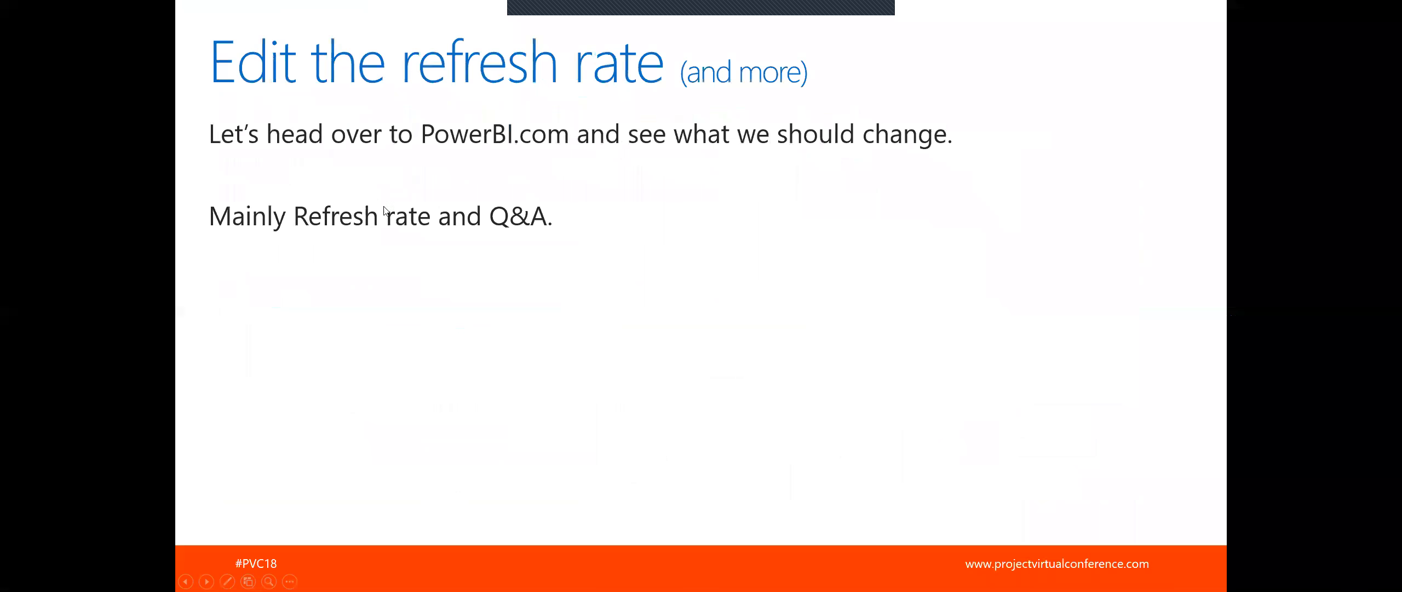